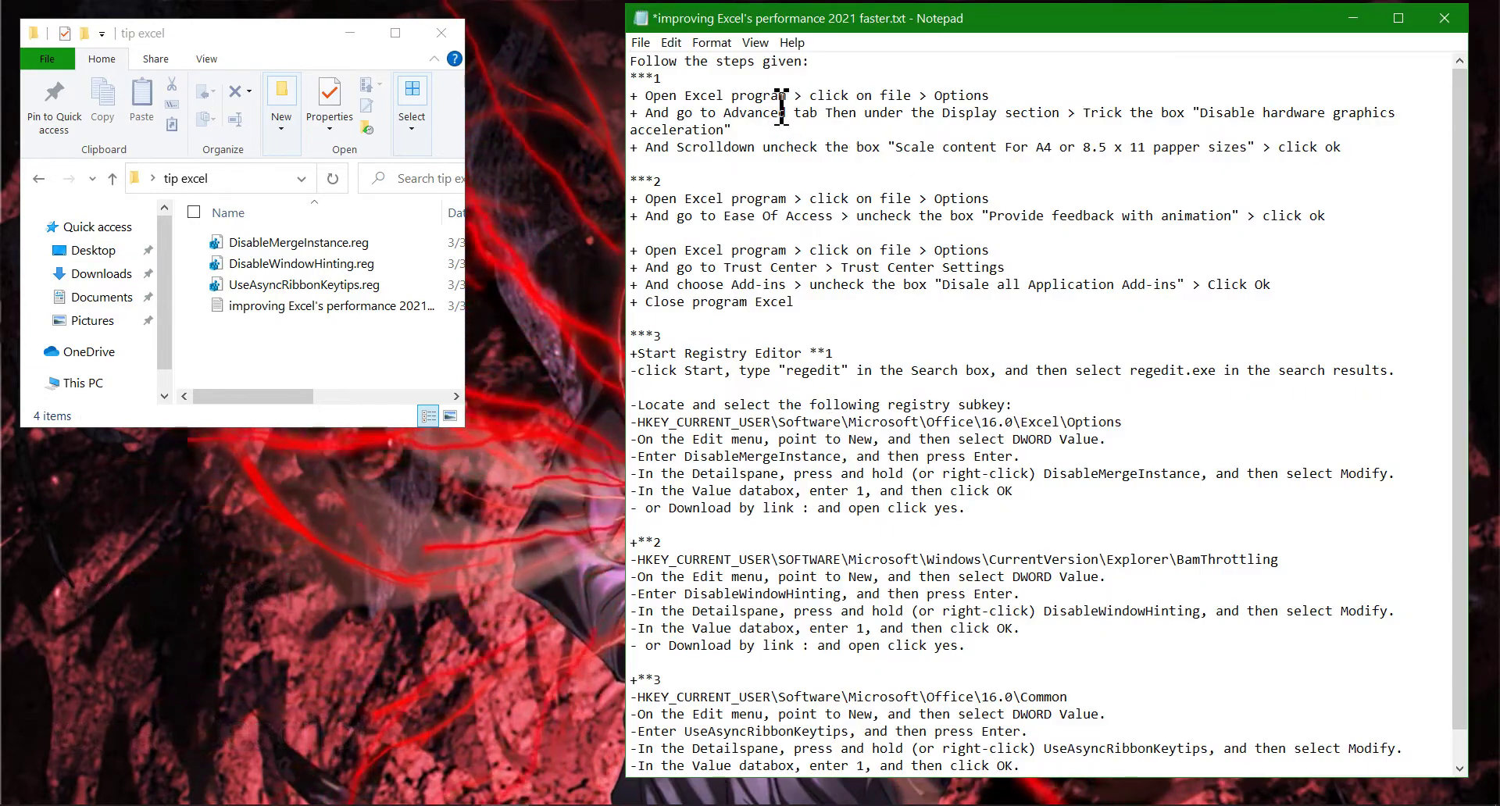
# Step: Review the opening steps and save the notes file 'improving Excel's performance 2021 faster.txt'
pyautogui.moveTo(631, 61); pyautogui.dragTo(1051, 286)
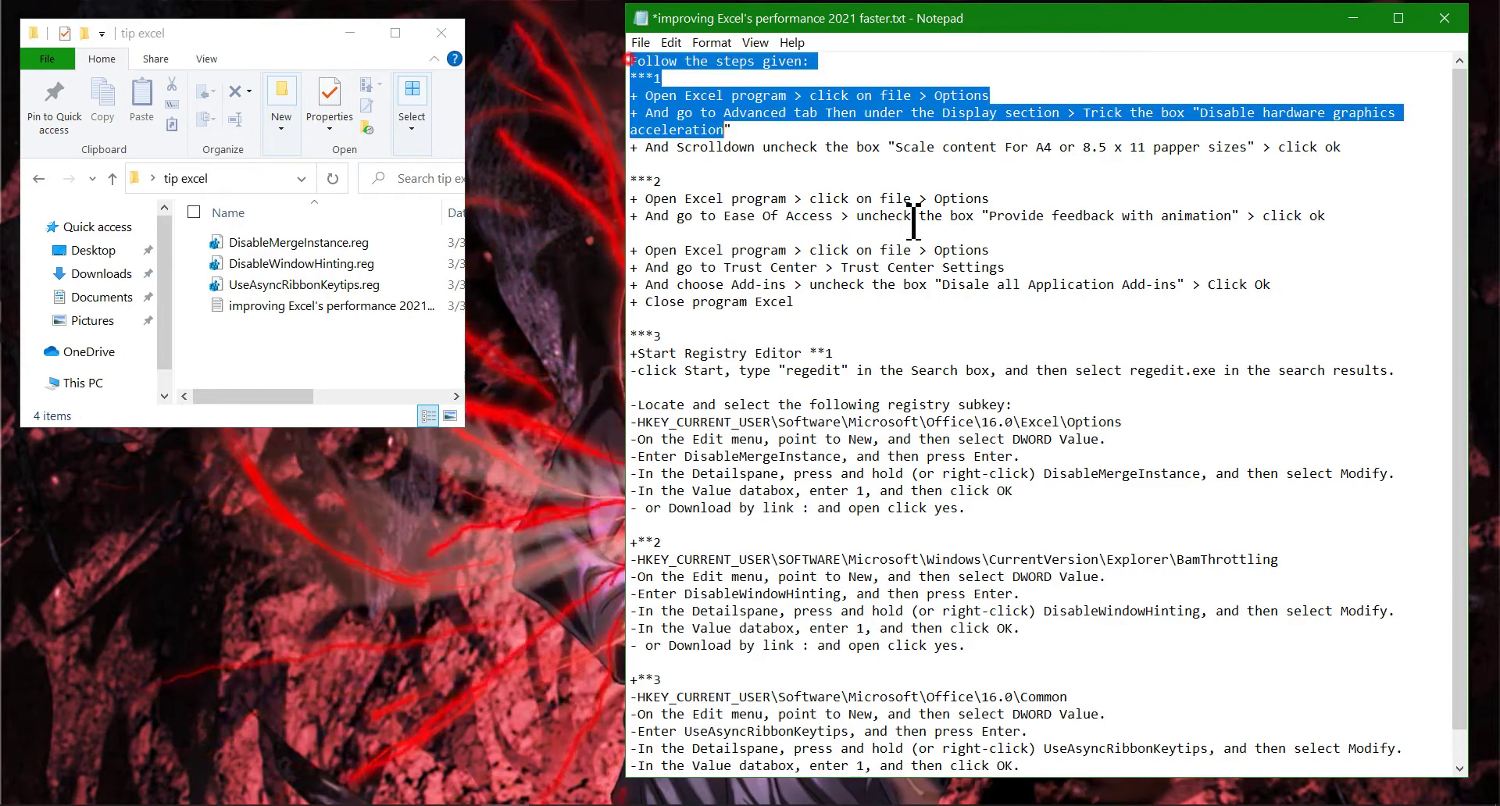
pyautogui.click(1091, 294)
pyautogui.hotkey('ctrl', 's')
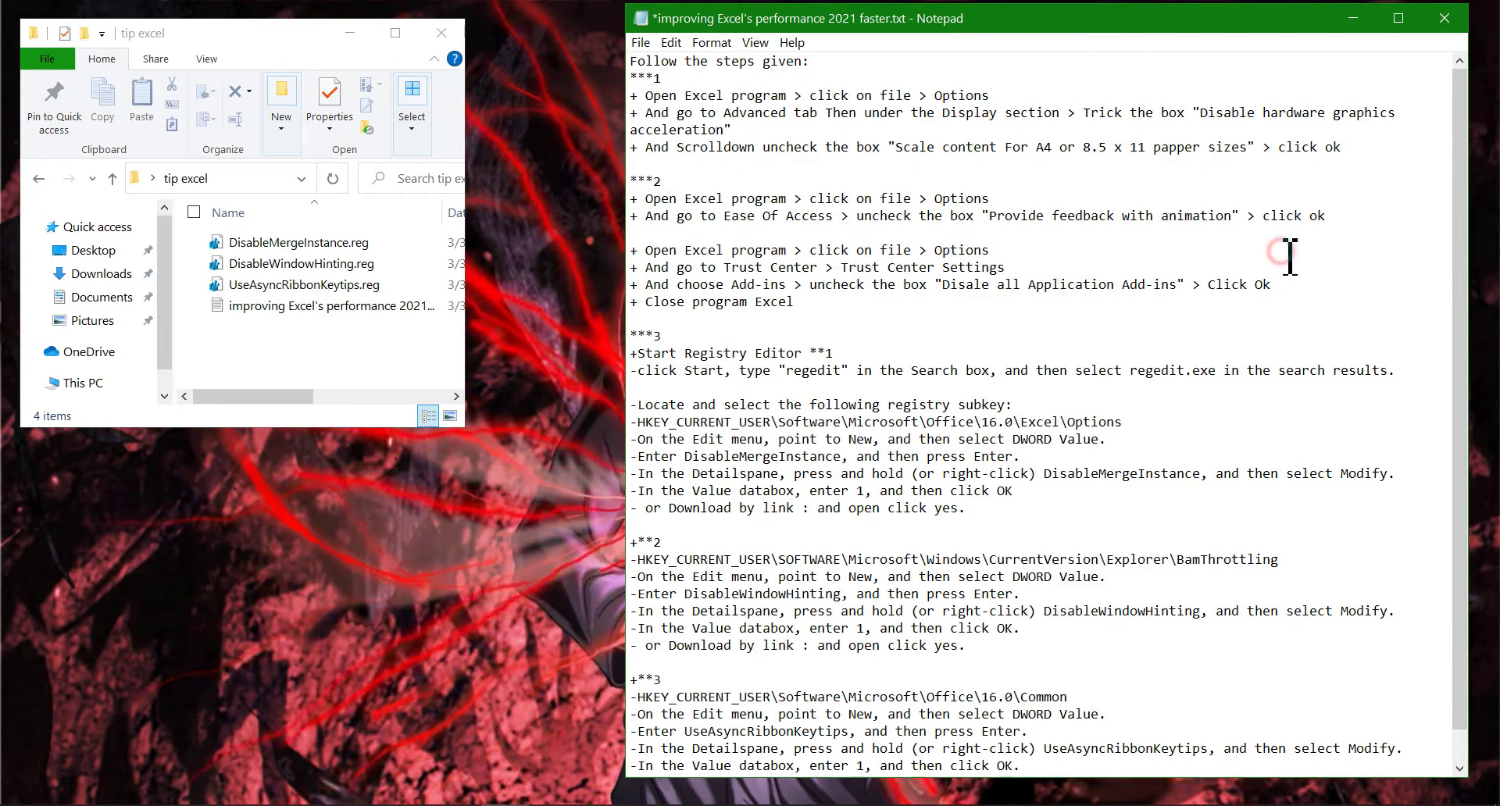
pyautogui.click(1290, 255)
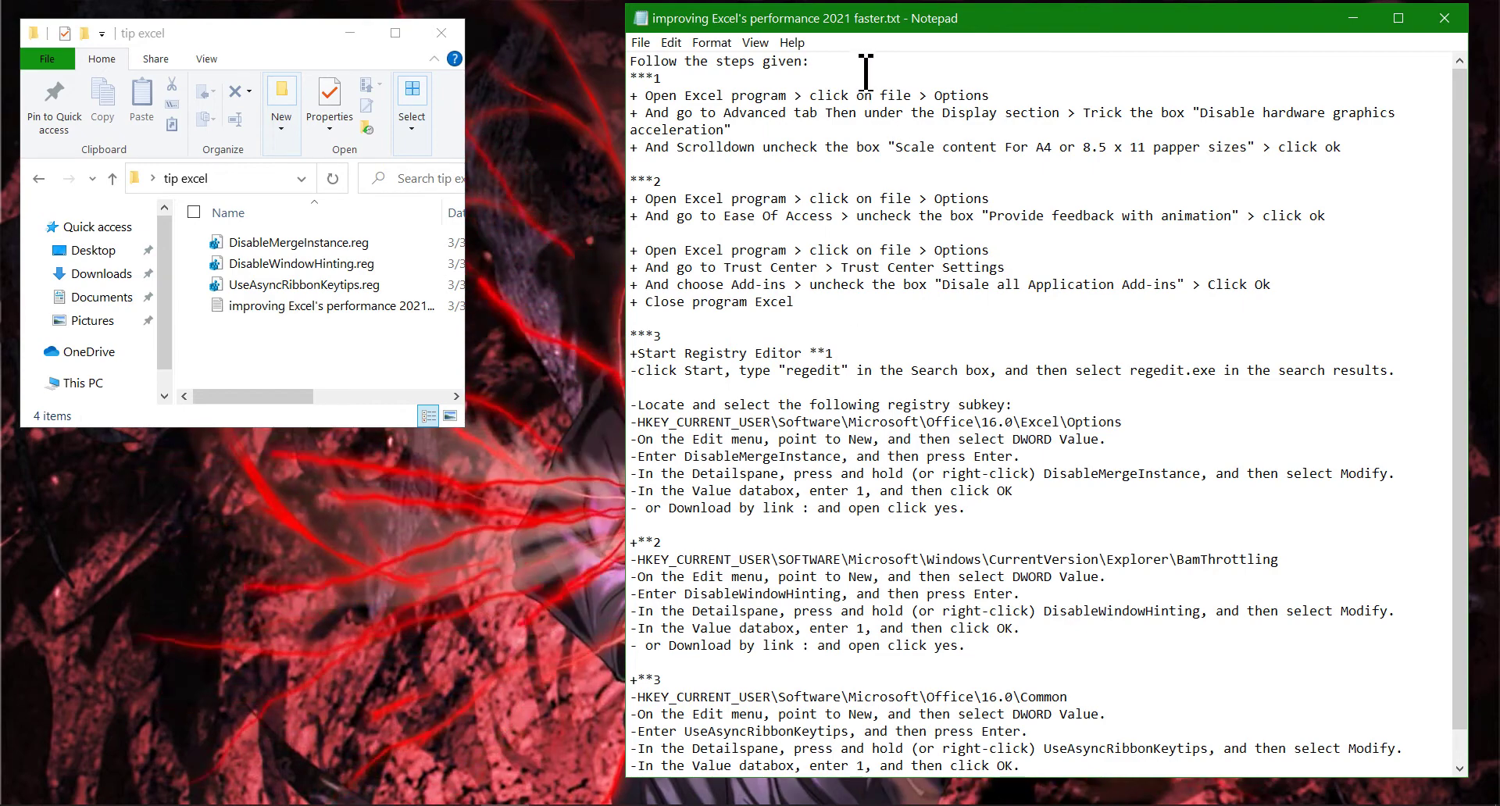
# Step: Create a blank workbook, Book1, and bring up its File backstage
pyautogui.click(593, 686)
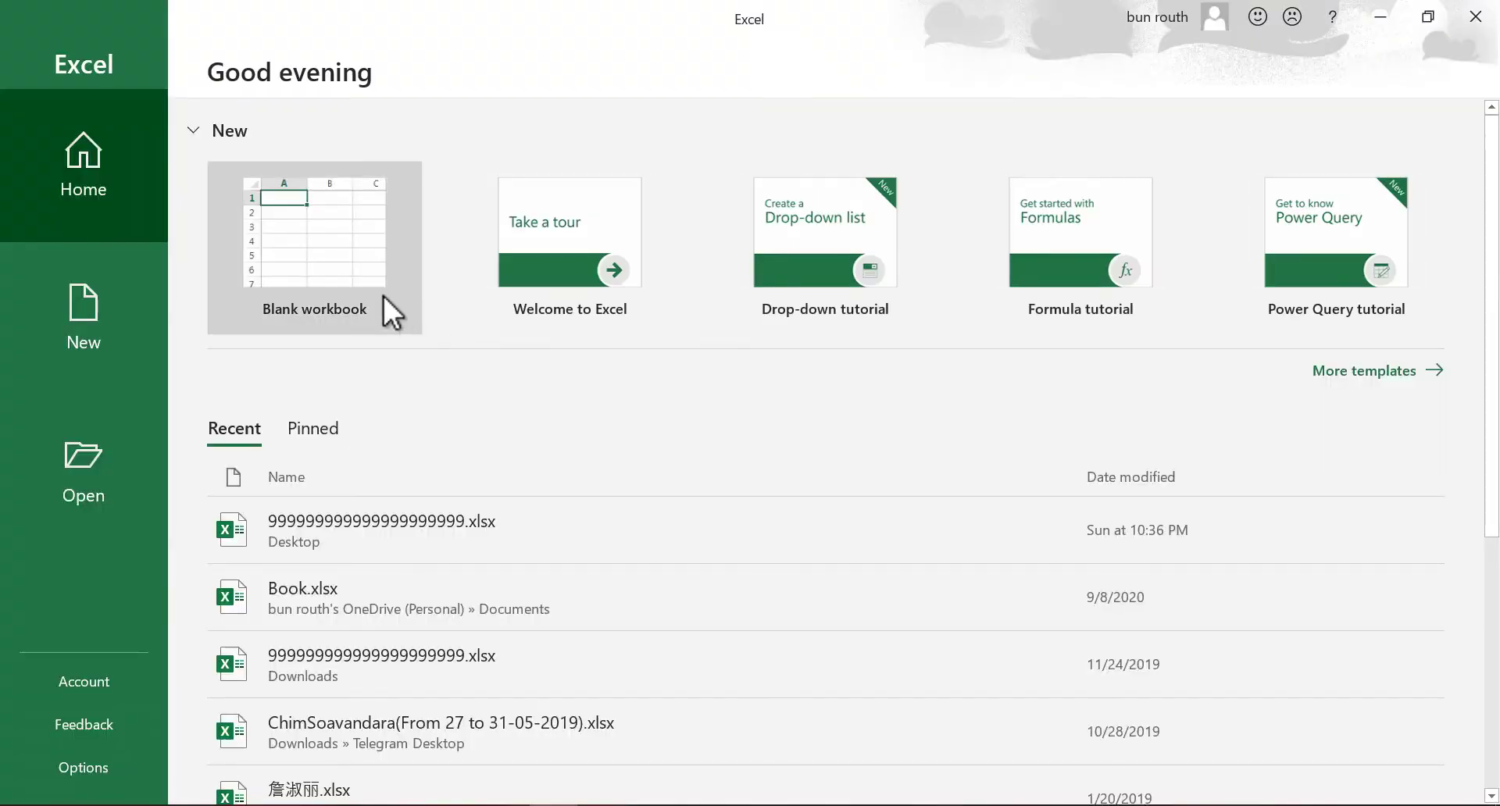
pyautogui.click(384, 294)
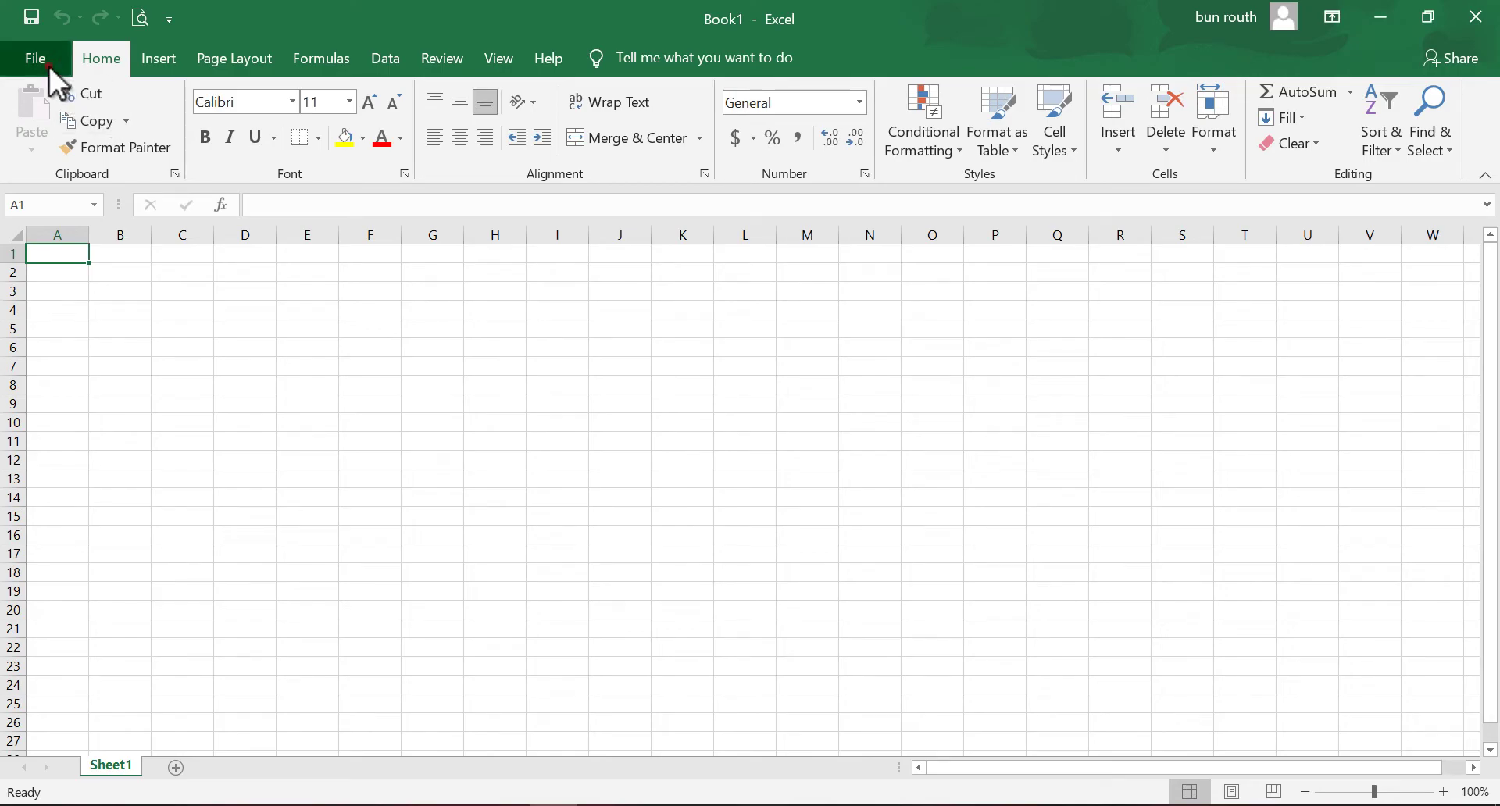
pyautogui.click(49, 65)
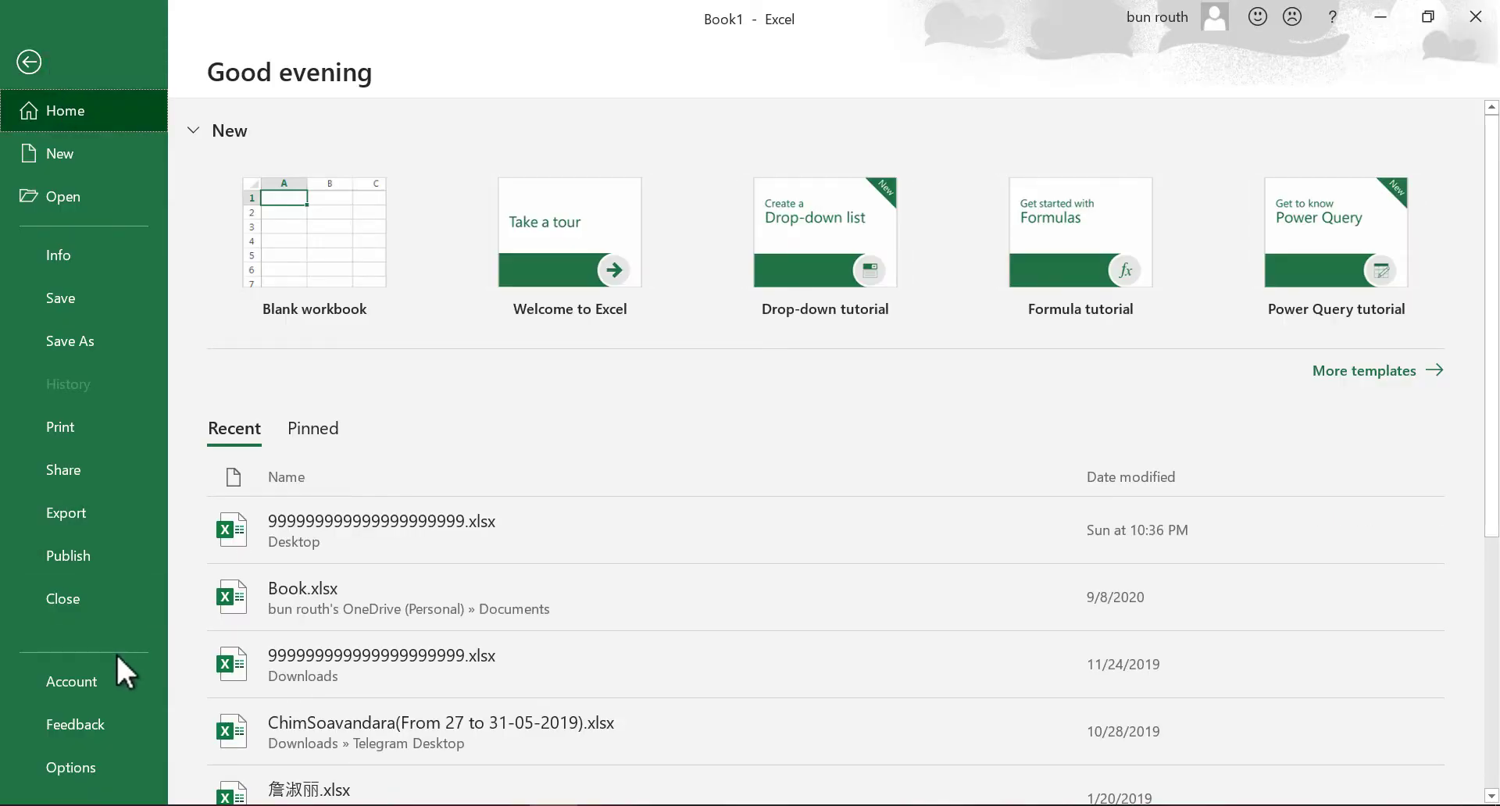
# Step: Read the advanced display step in the notes, then return to Excel
pyautogui.hotkey('alt', 'Tab')
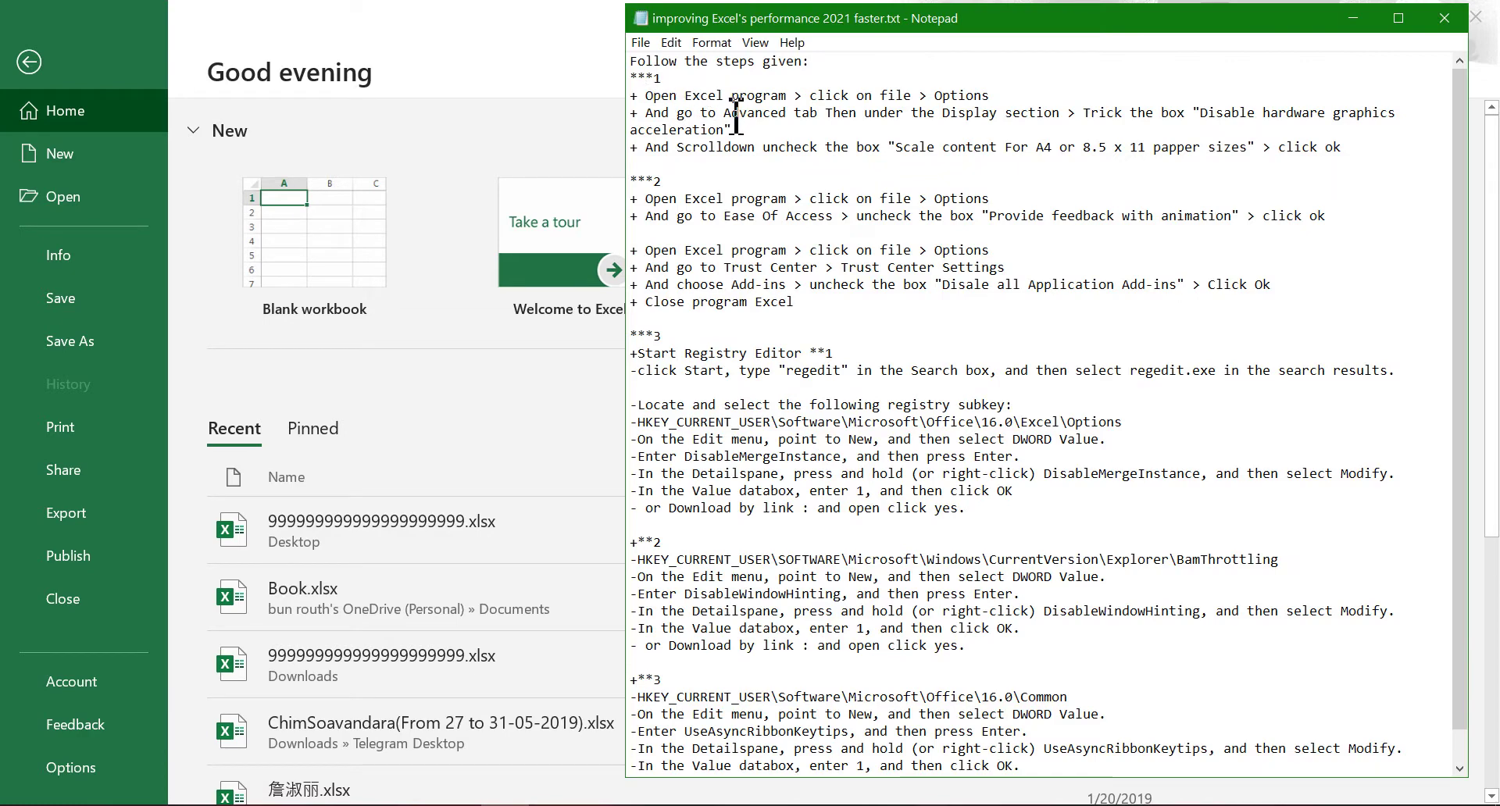
pyautogui.moveTo(1195, 107); pyautogui.dragTo(1285, 125)
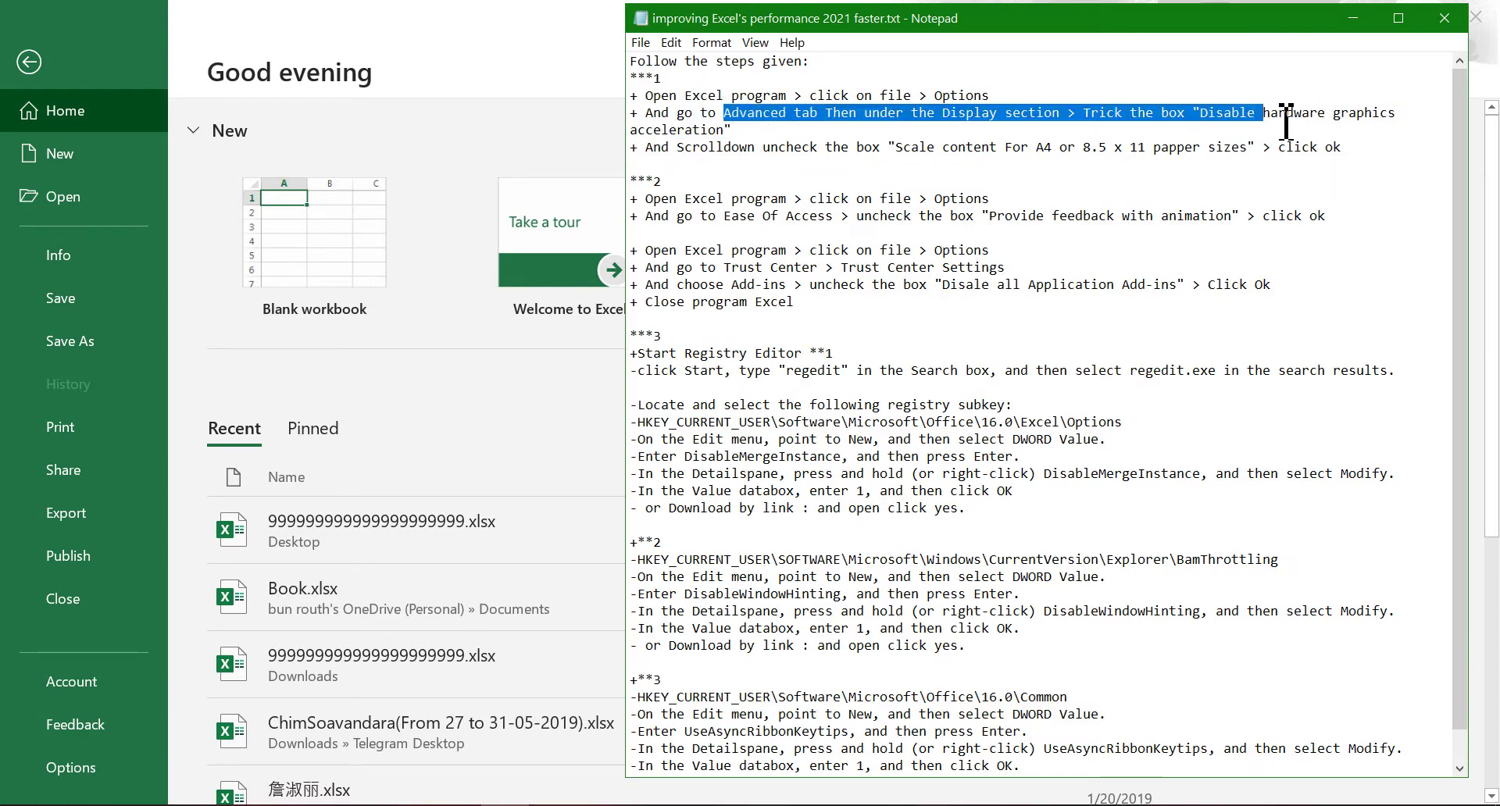
pyautogui.click(1181, 134)
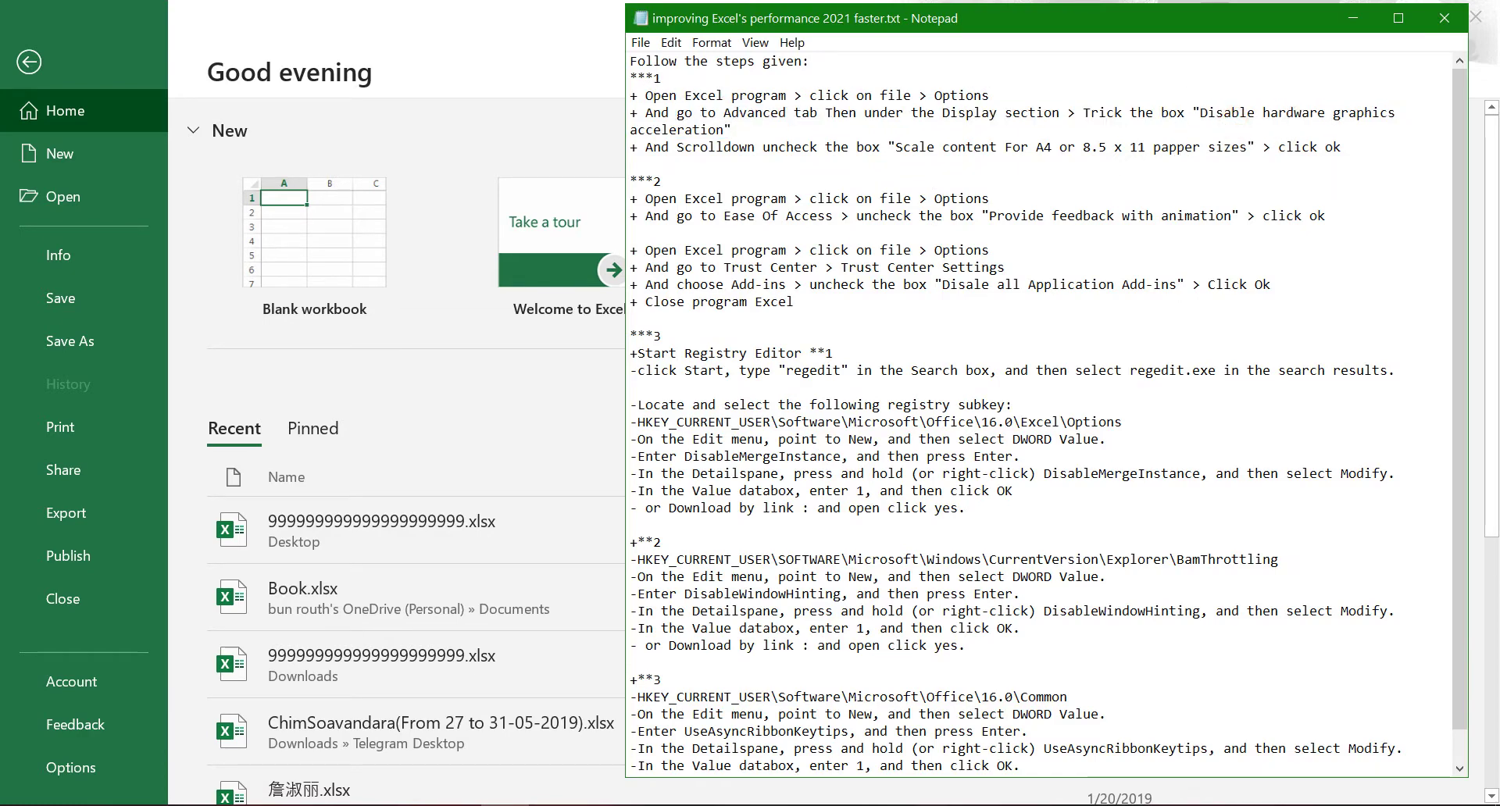
pyautogui.click(95, 764)
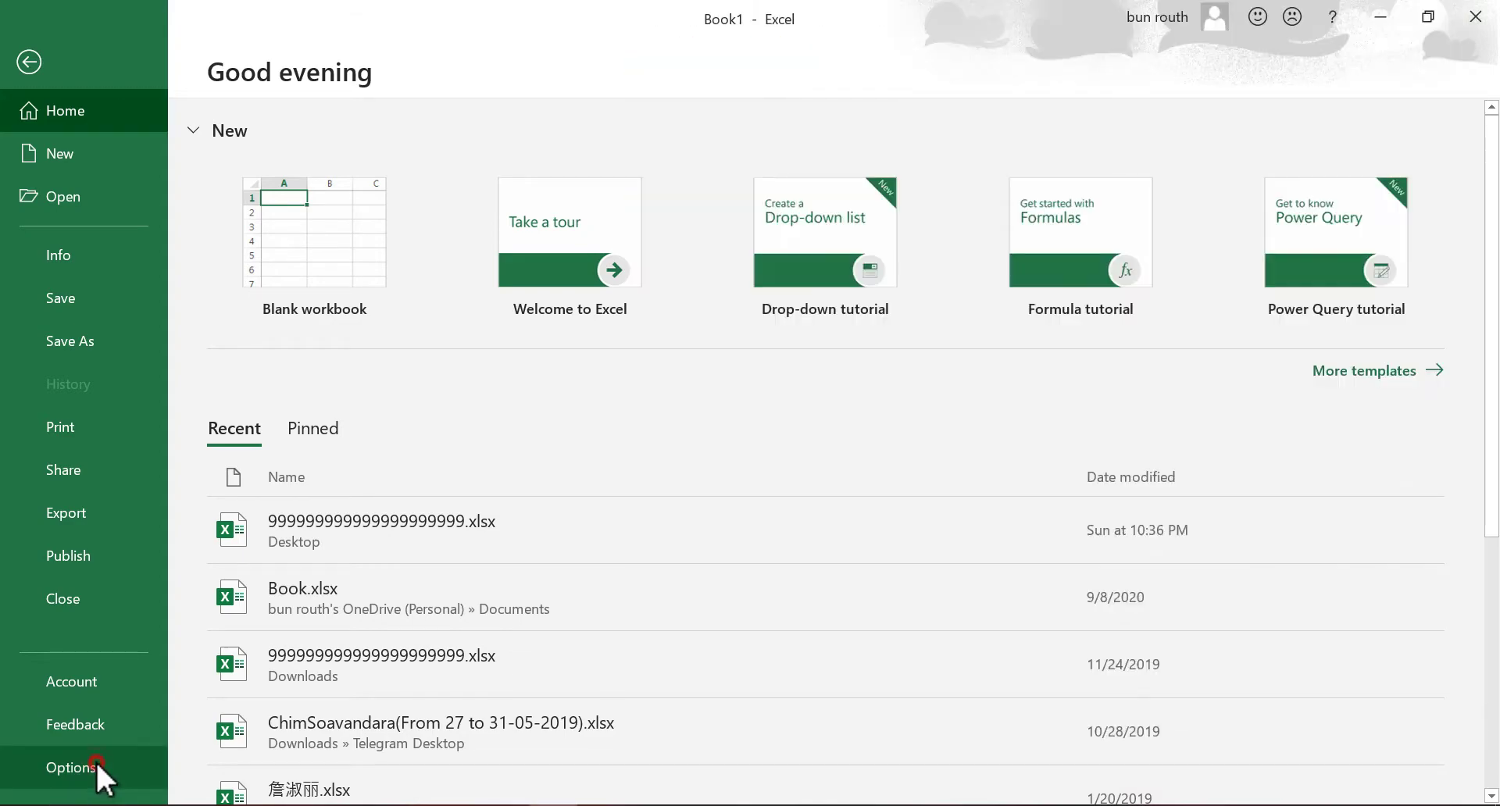
# Step: In Advanced options under Display, tick Disable hardware graphics acceleration
pyautogui.click(95, 763)
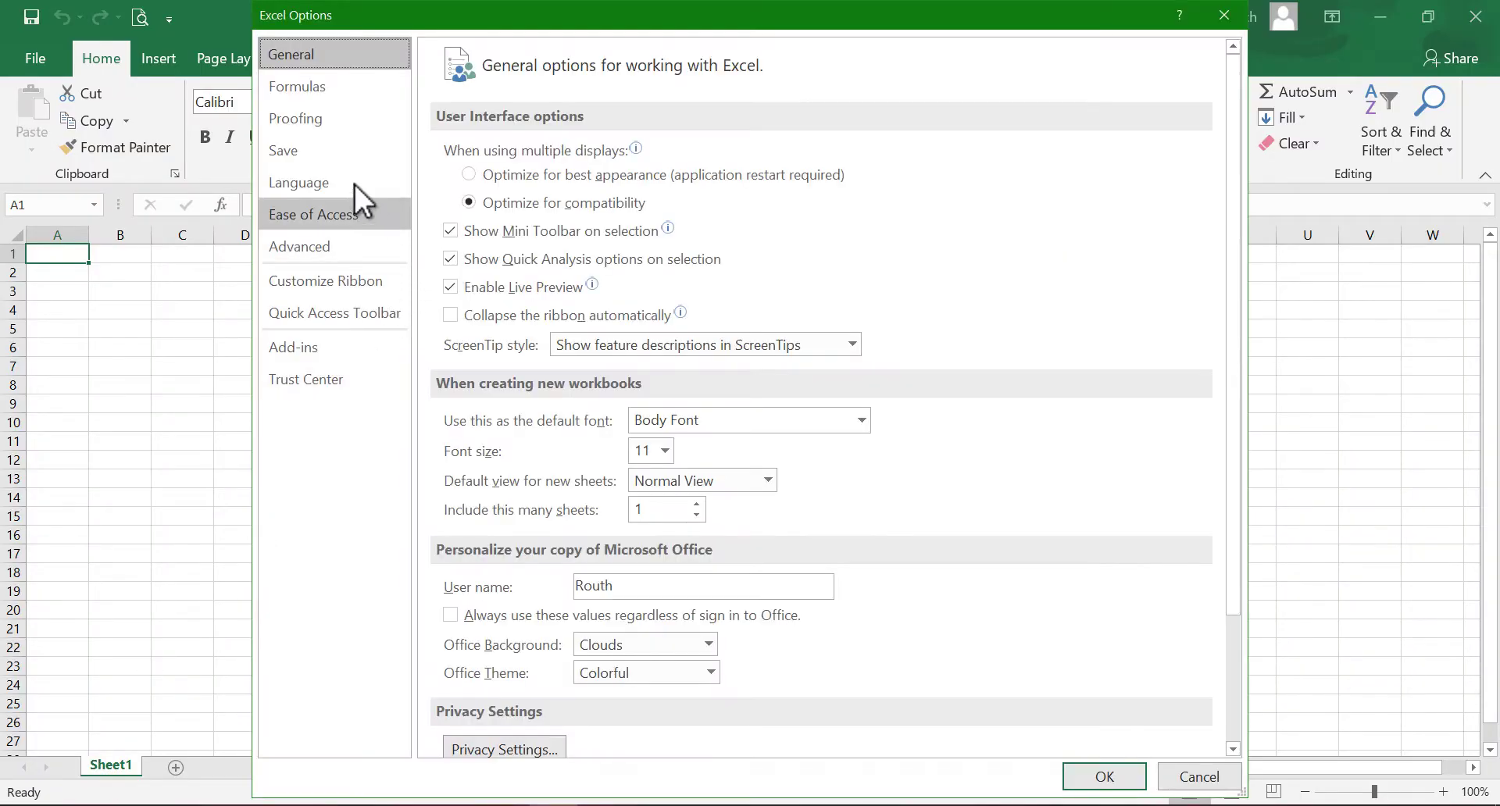
pyautogui.click(331, 250)
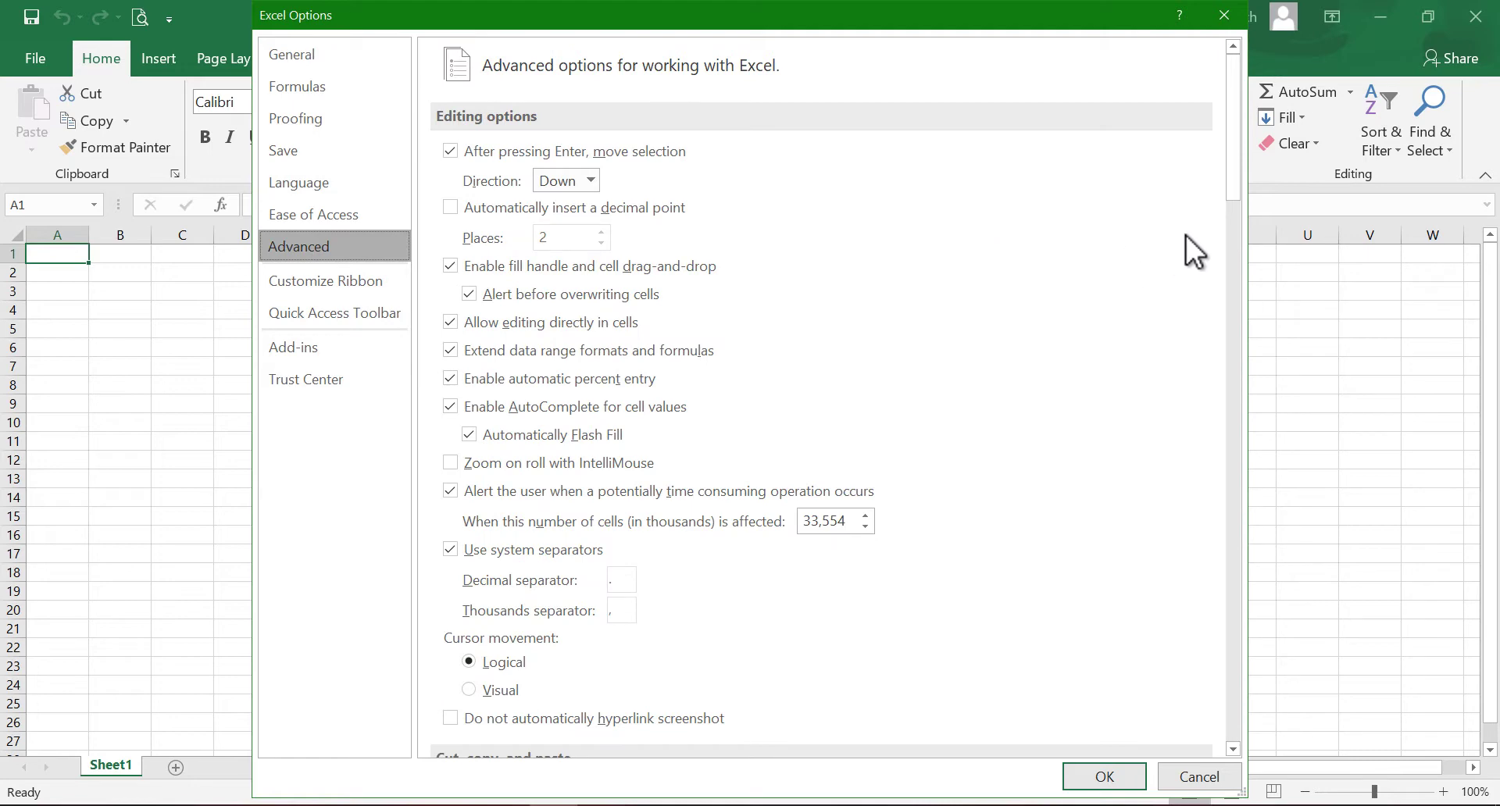
pyautogui.moveTo(1236, 168)
pyautogui.mouseDown()
pyautogui.moveTo(1245, 383)
pyautogui.moveTo(1161, 409)
pyautogui.mouseUp()
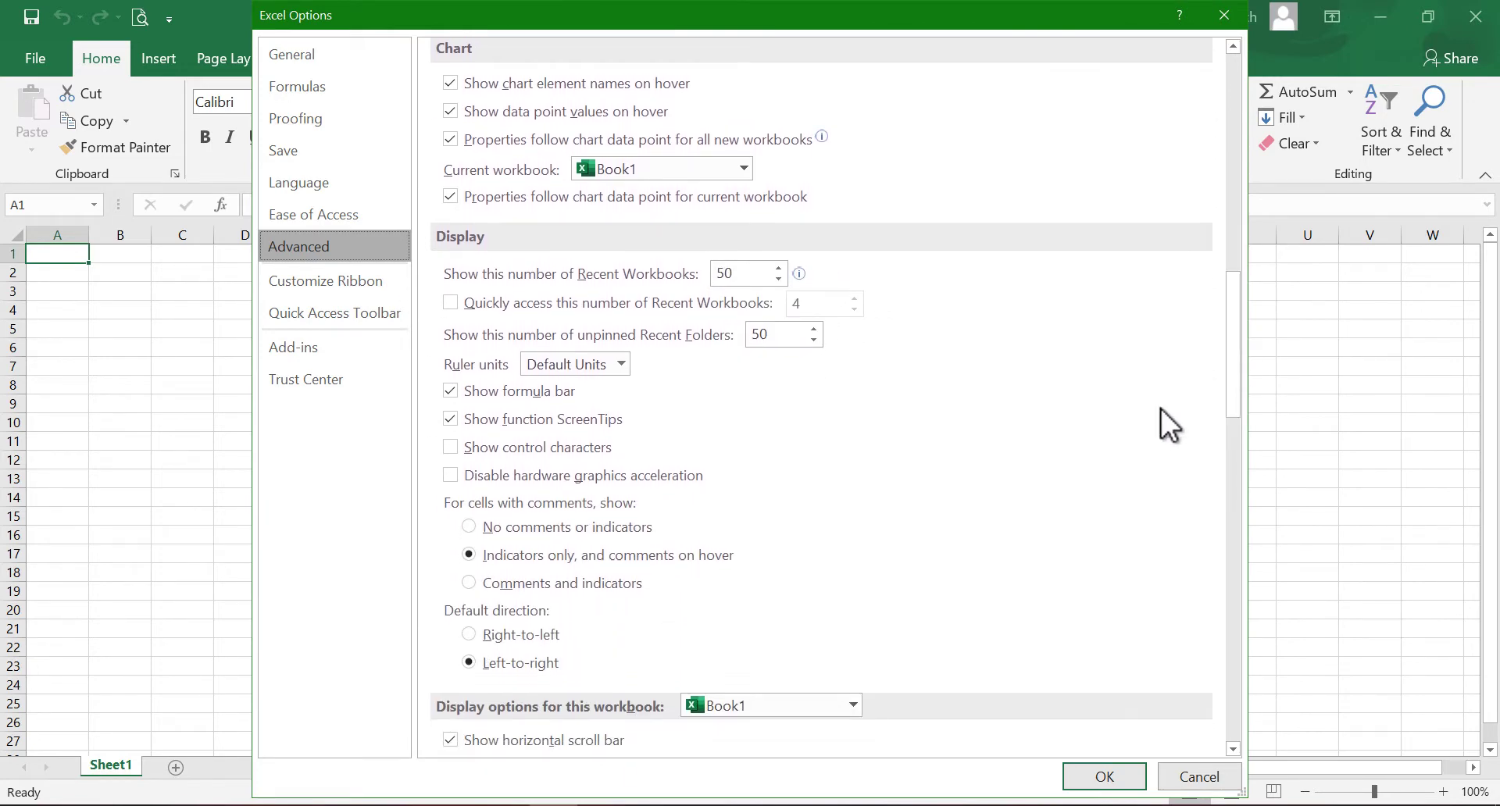
pyautogui.click(451, 476)
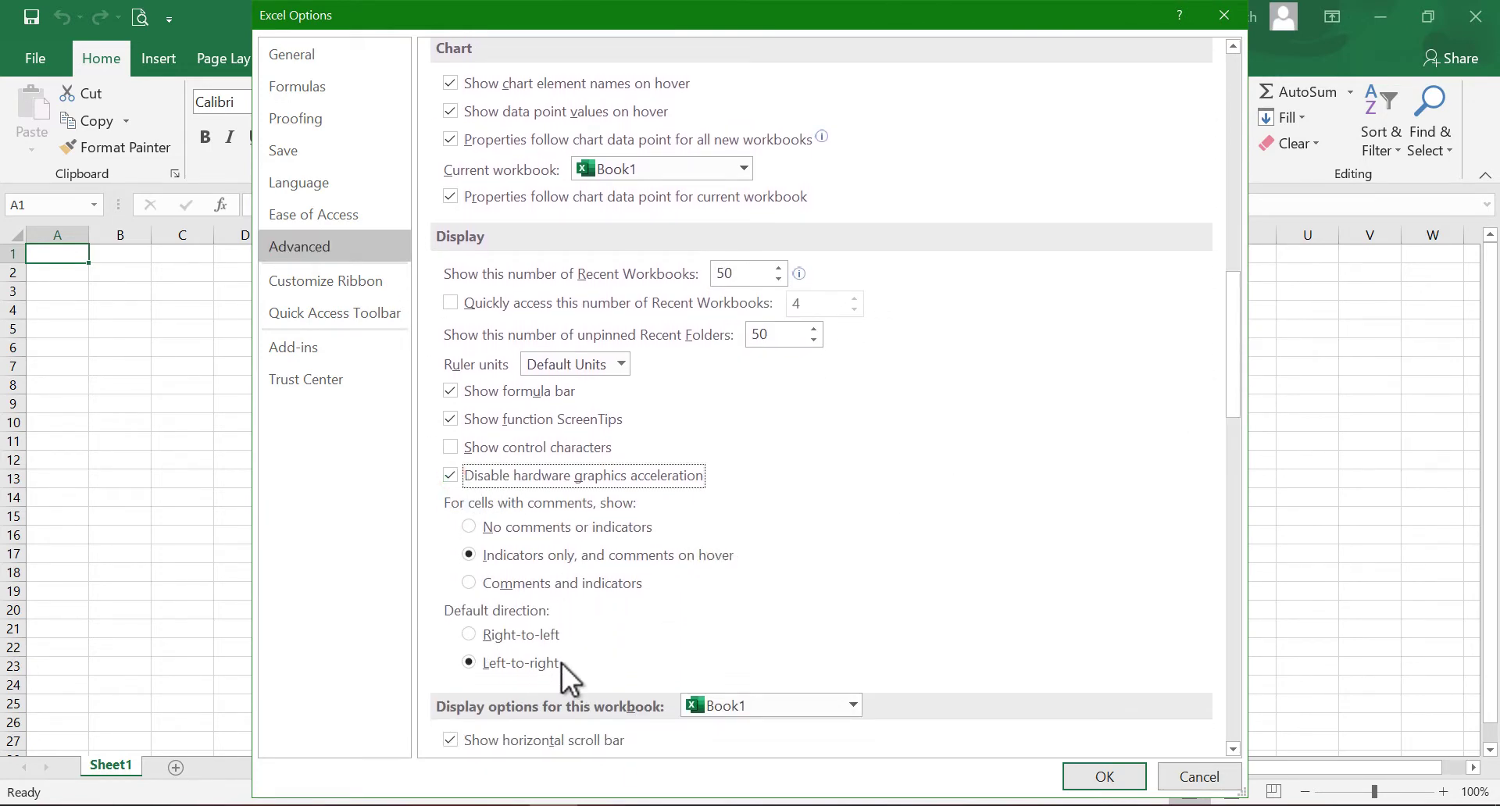
# Step: Read the notes' second group of steps through the animation step
pyautogui.click(531, 782)
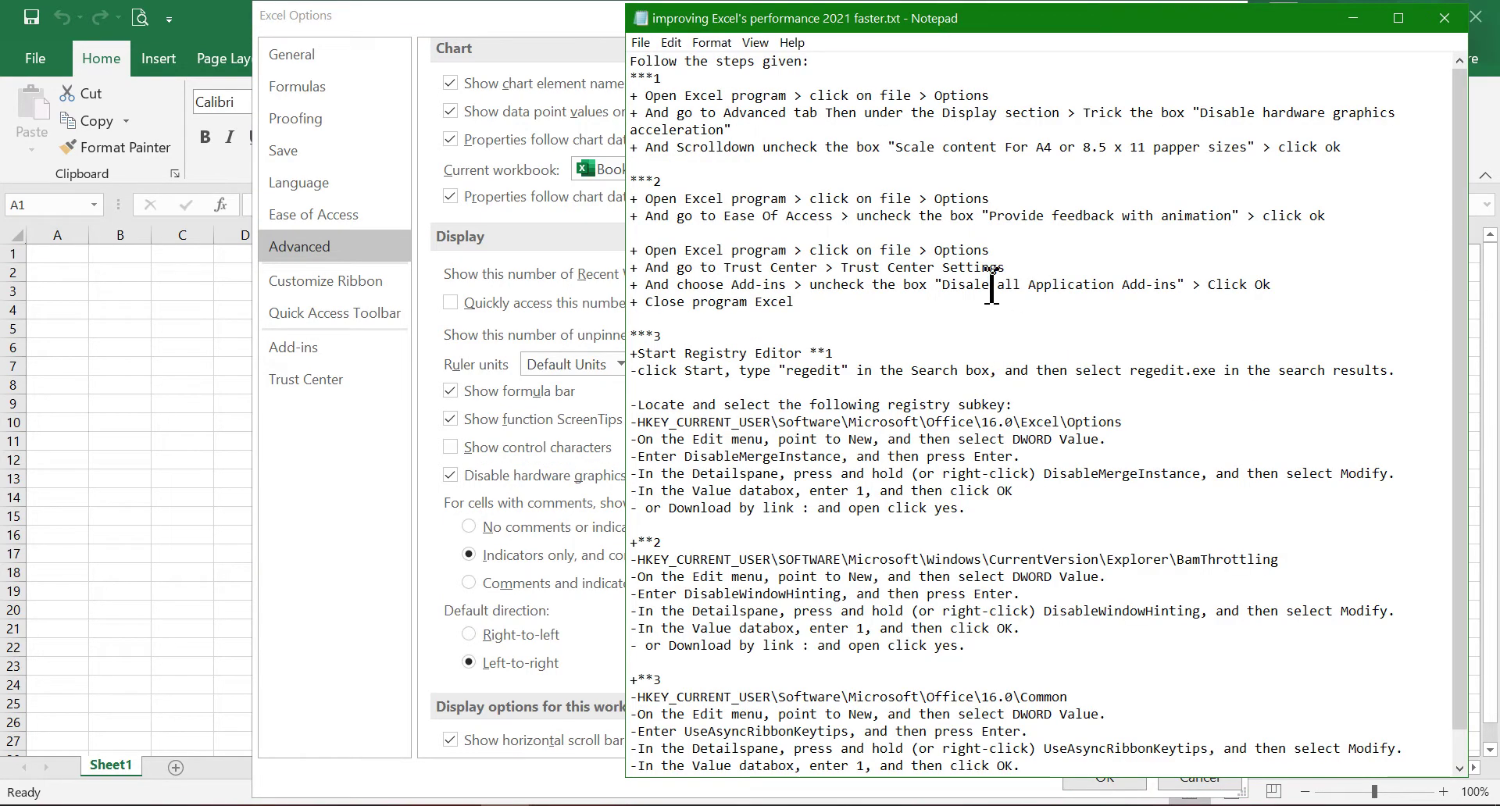
pyautogui.moveTo(646, 198); pyautogui.dragTo(853, 217)
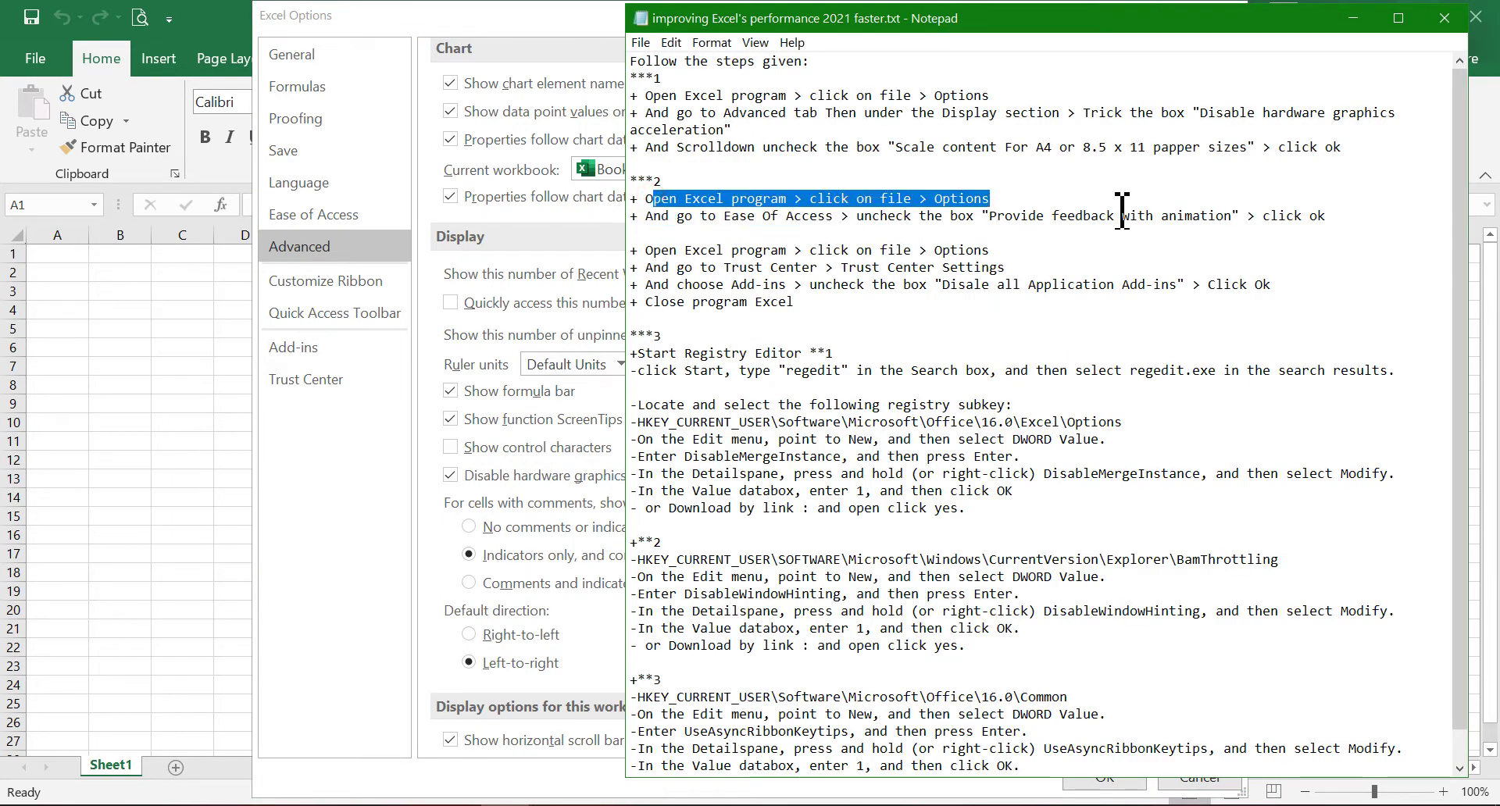
pyautogui.moveTo(1121, 211); pyautogui.dragTo(1139, 213)
pyautogui.click(1225, 208)
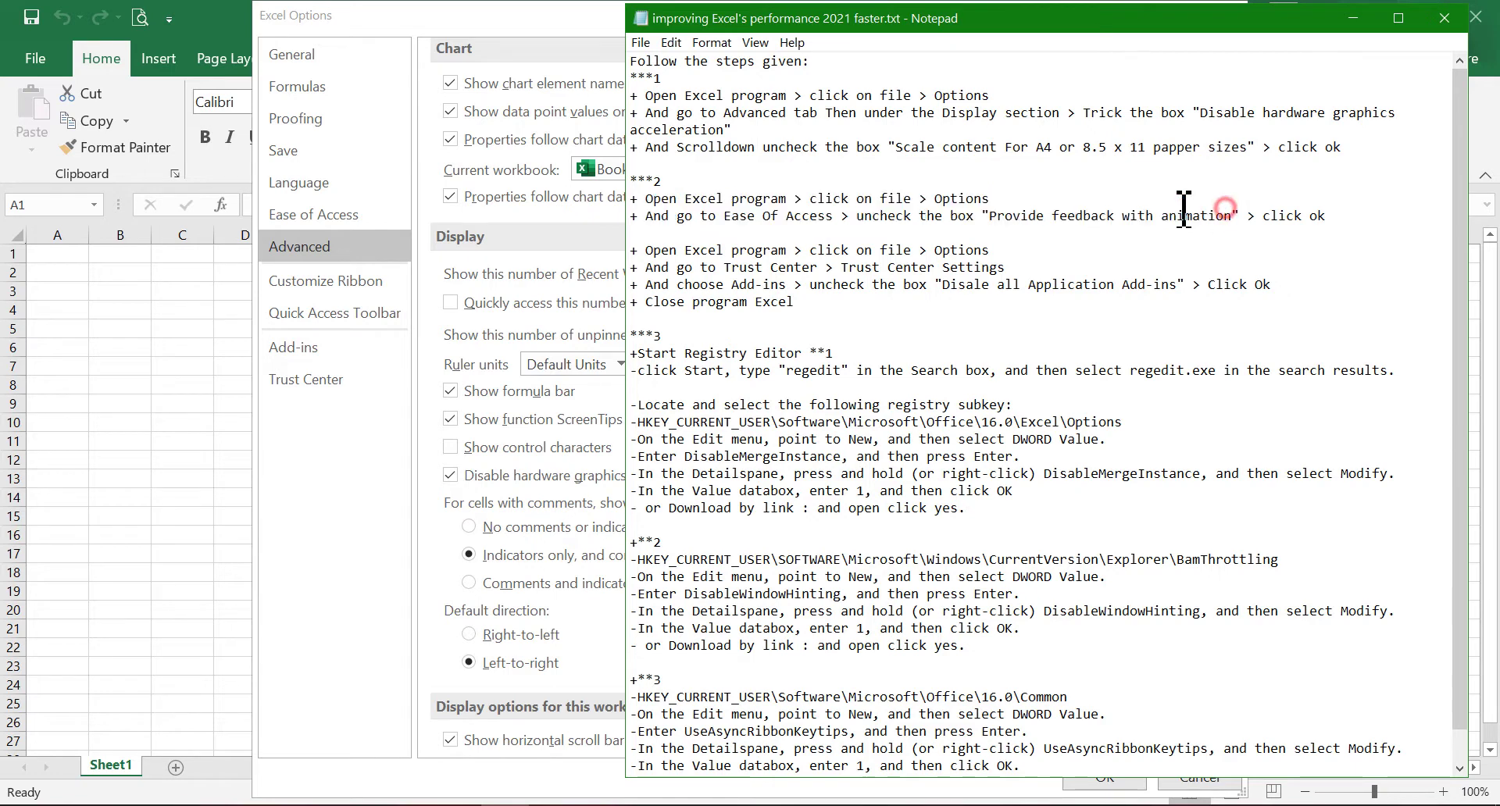
pyautogui.click(330, 218)
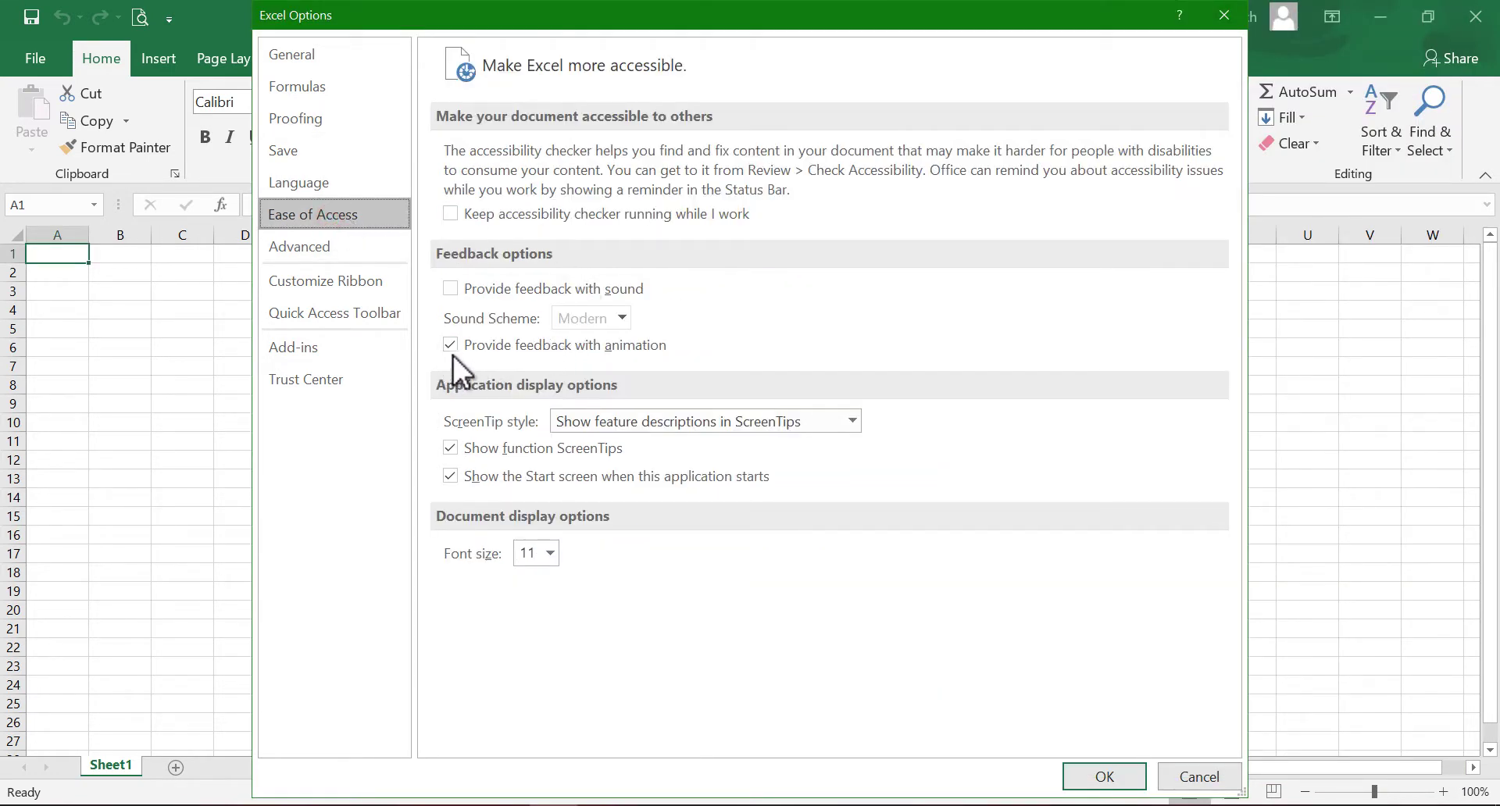
pyautogui.click(394, 239)
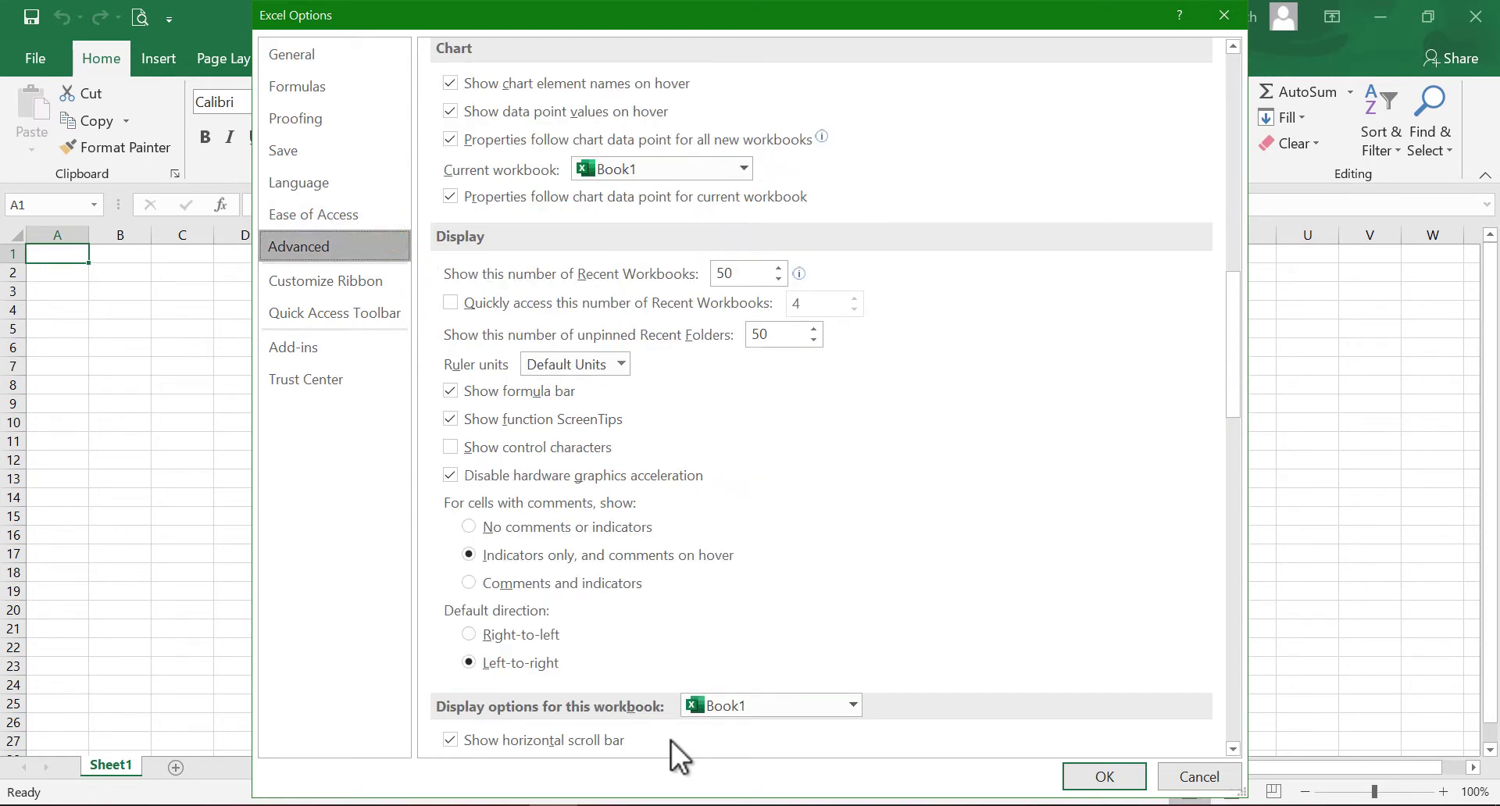
pyautogui.click(549, 803)
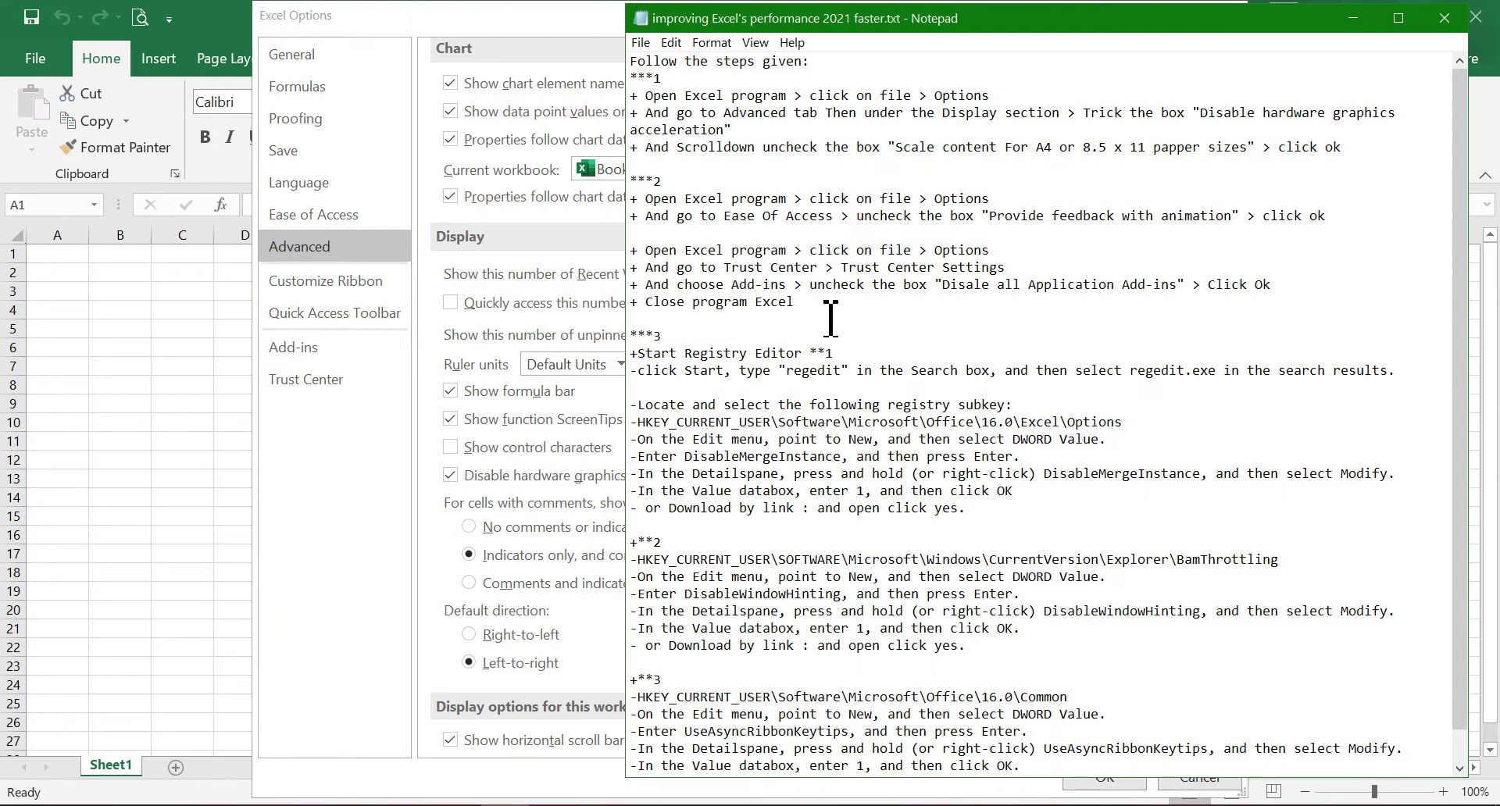
pyautogui.moveTo(815, 302); pyautogui.dragTo(649, 256)
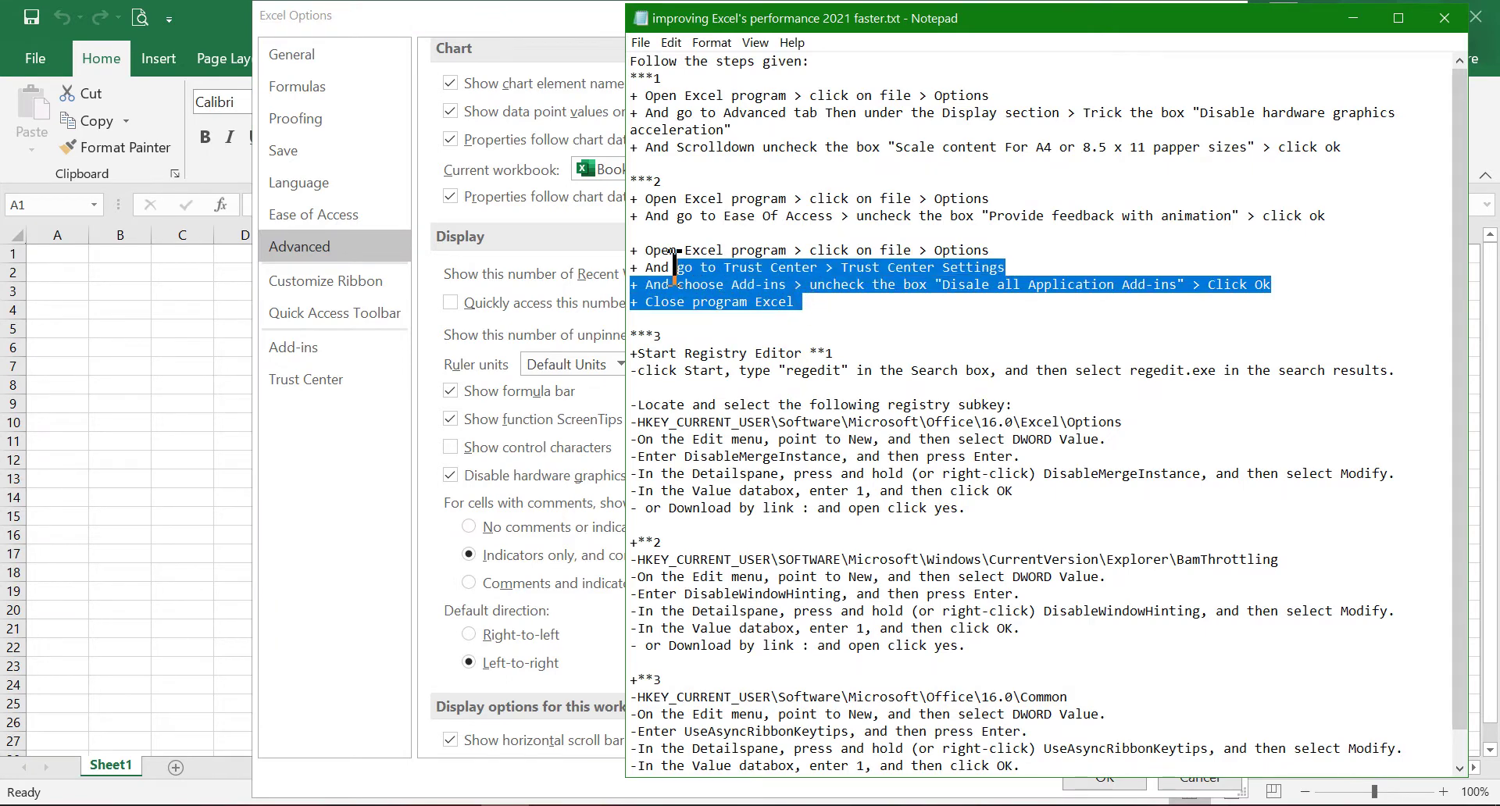
pyautogui.click(792, 302)
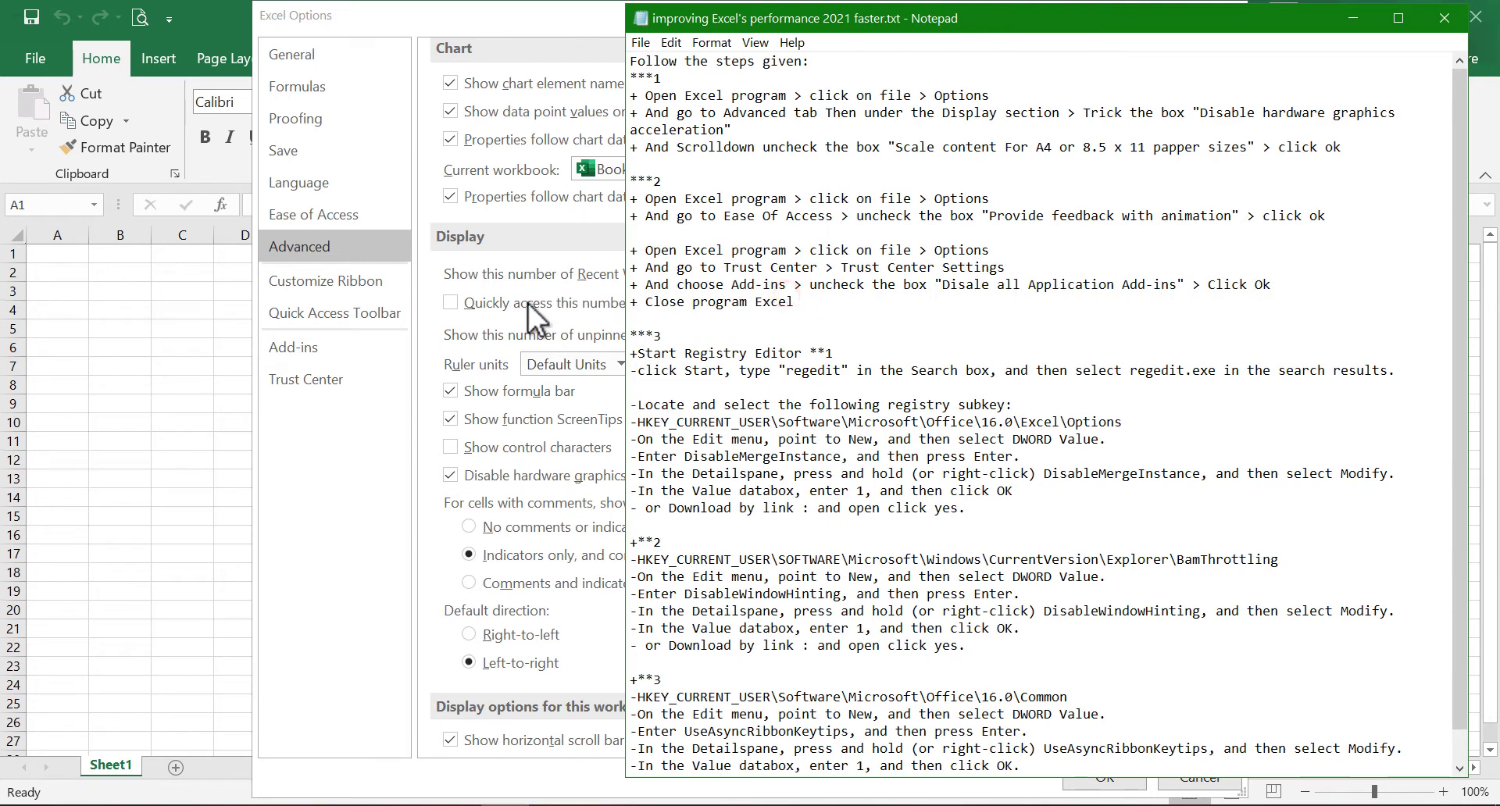
# Step: Turn on Disable all Application Add-ins in Trust Center add-in settings, then return to Advanced options
pyautogui.click(336, 378)
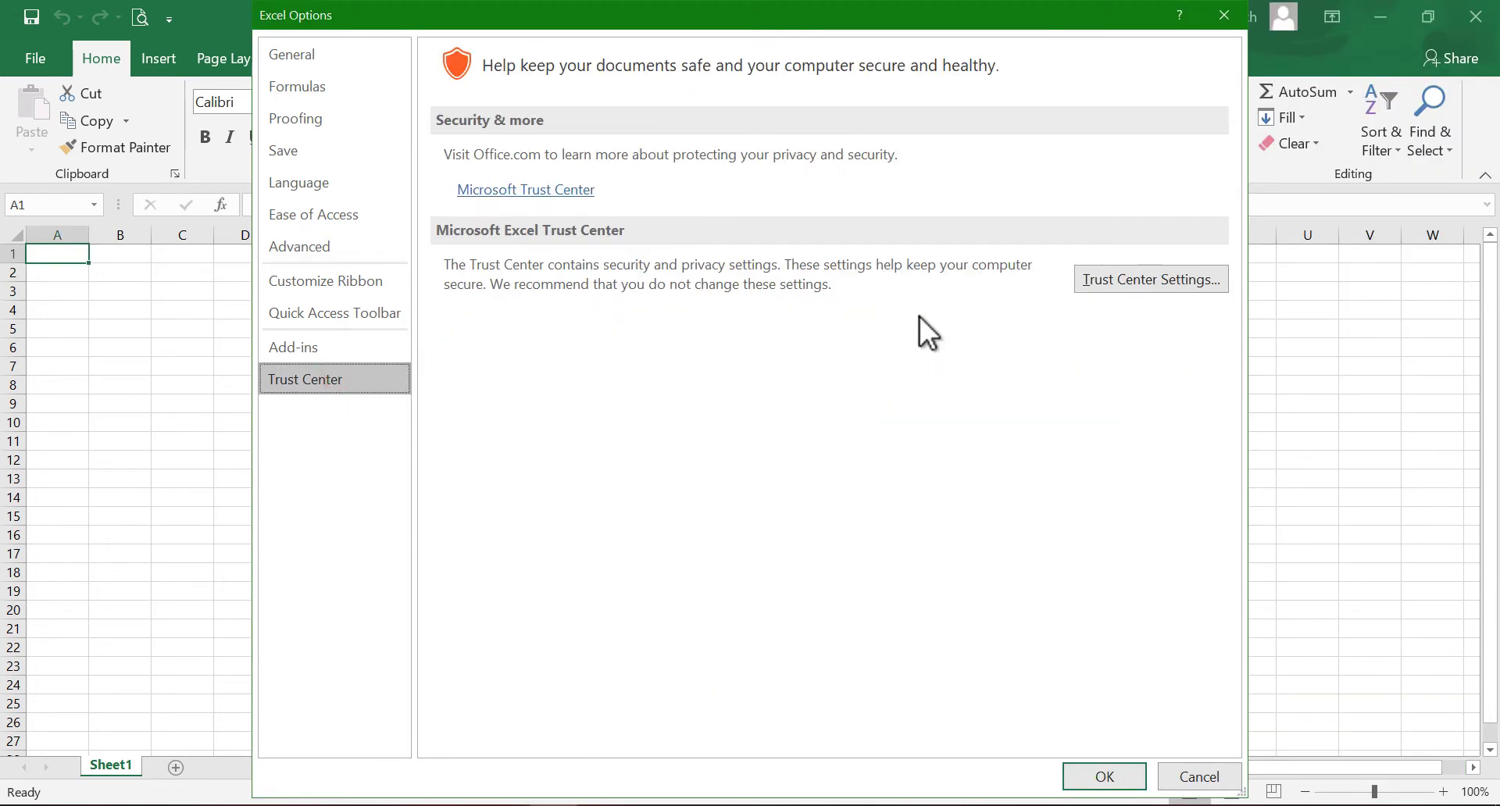
pyautogui.click(1109, 269)
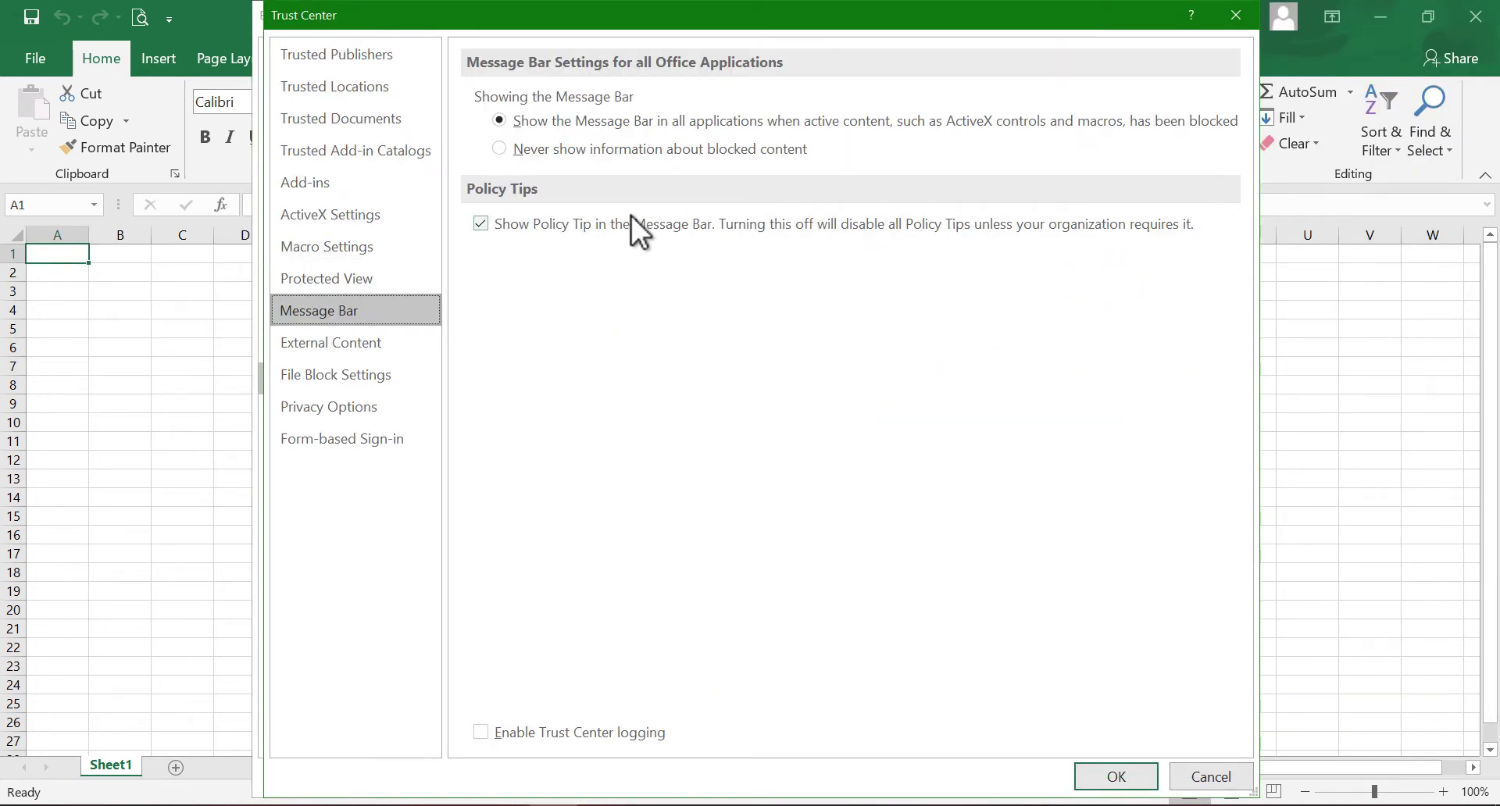
pyautogui.click(325, 190)
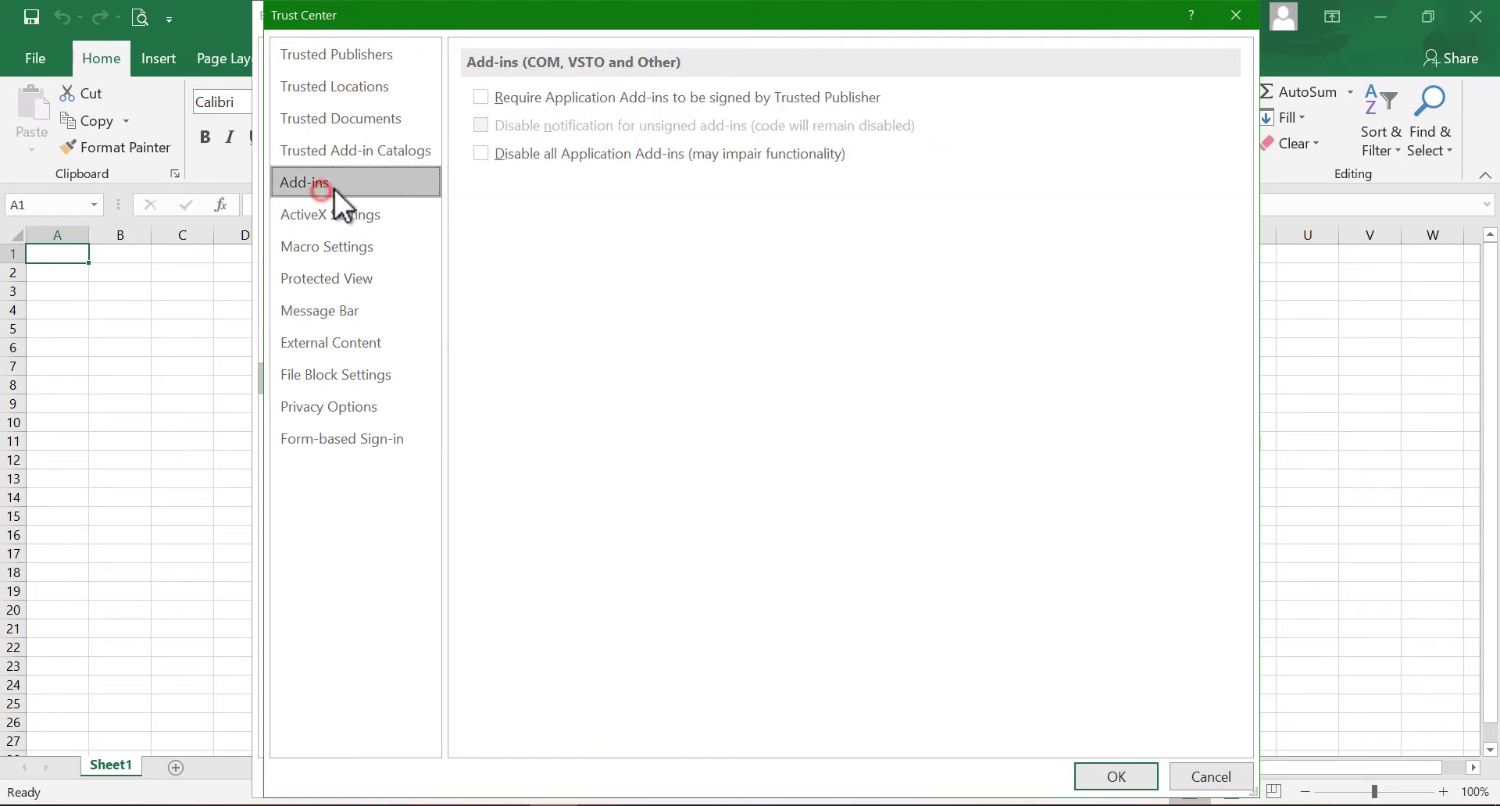
pyautogui.click(596, 162)
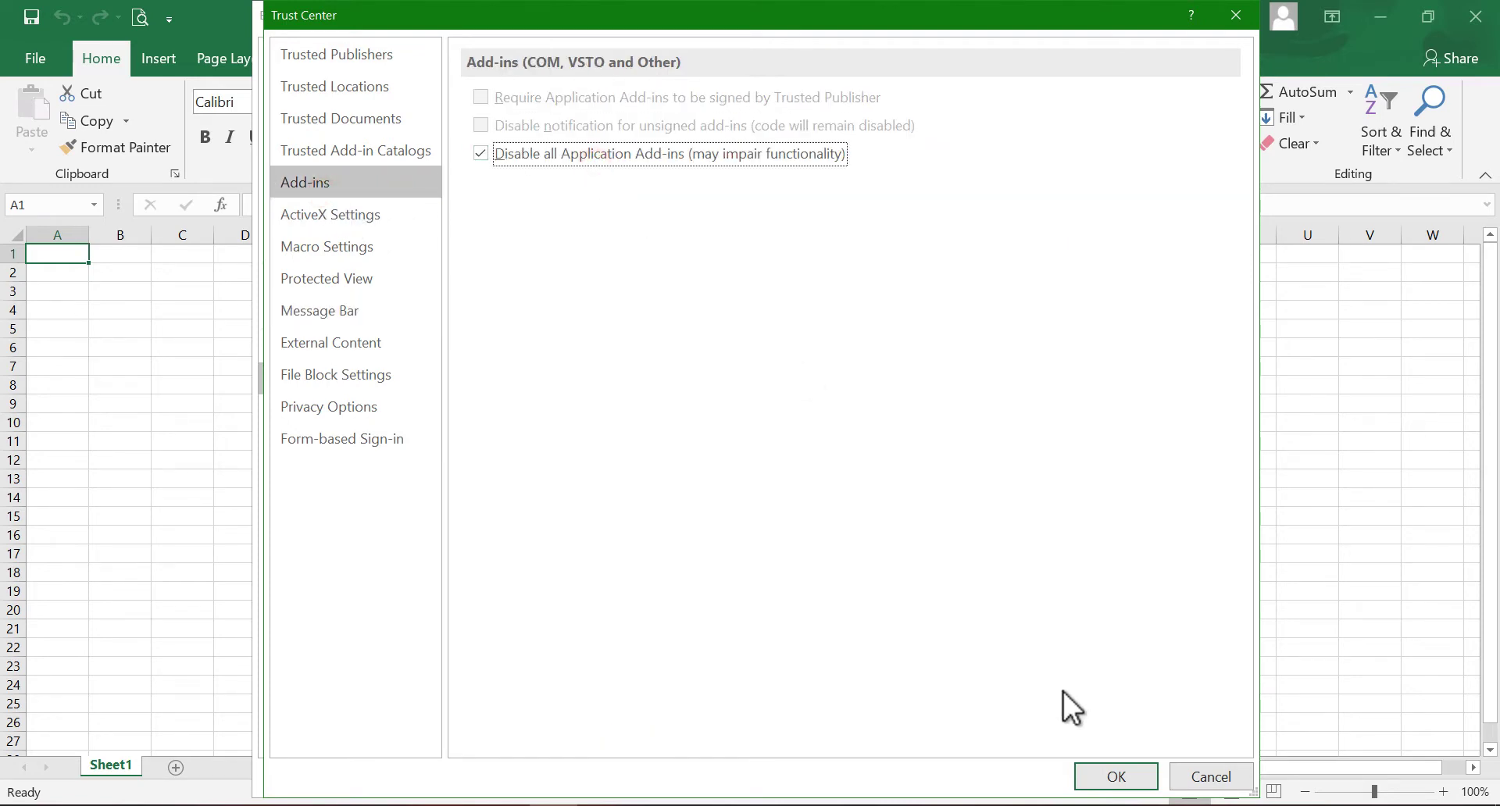
pyautogui.click(1117, 784)
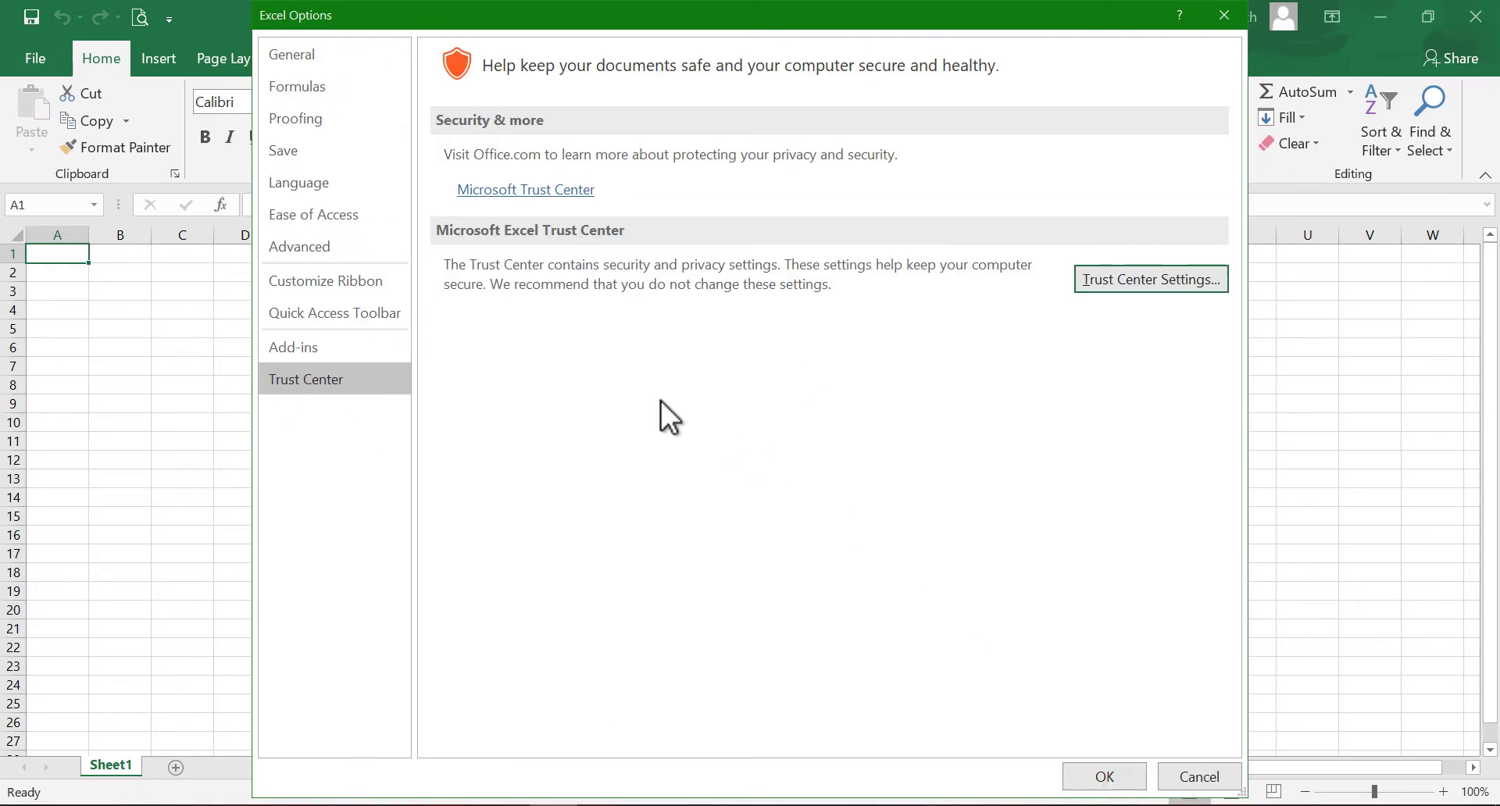
pyautogui.click(341, 253)
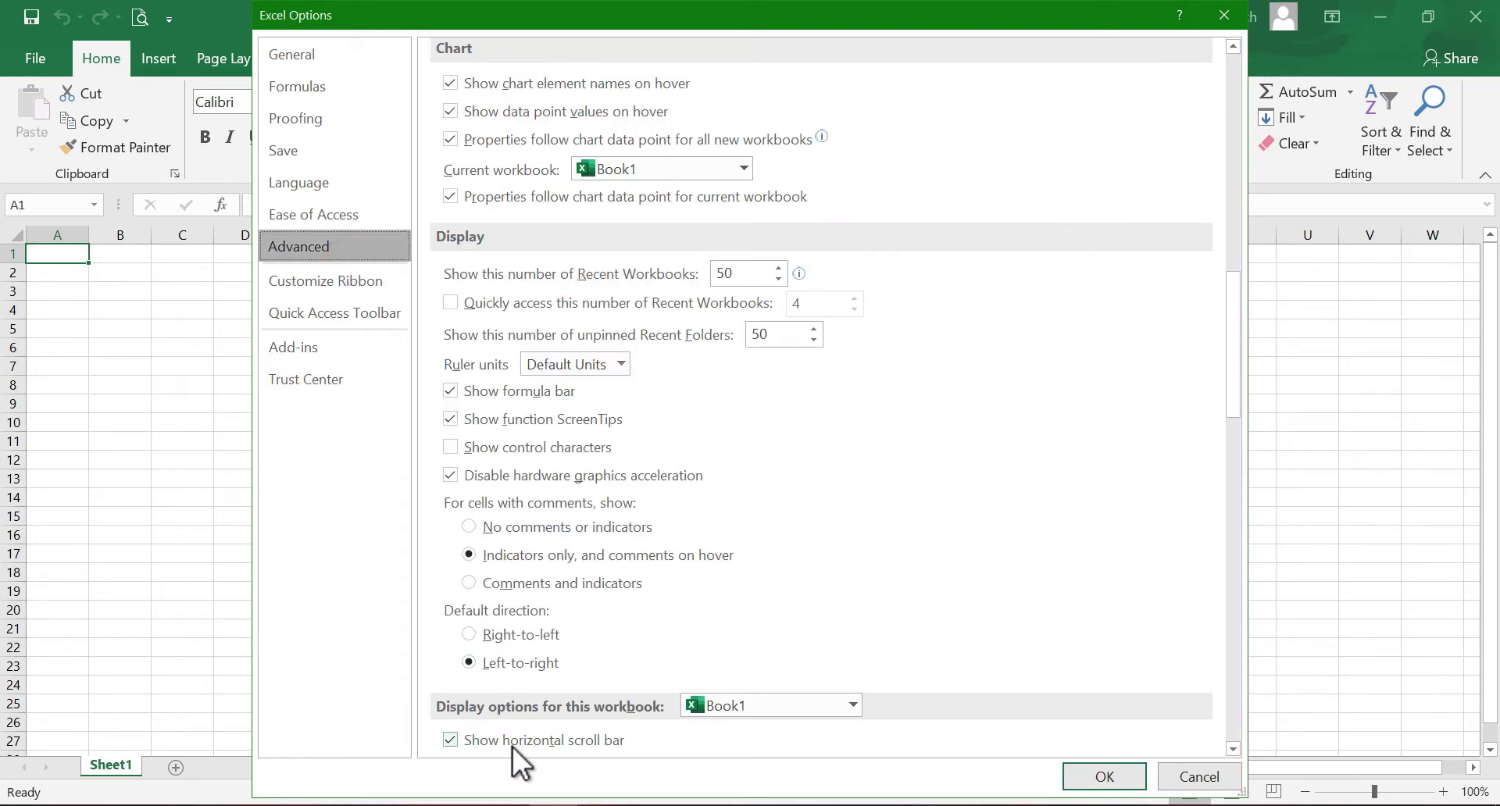
pyautogui.hotkey('alt', 'Tab')
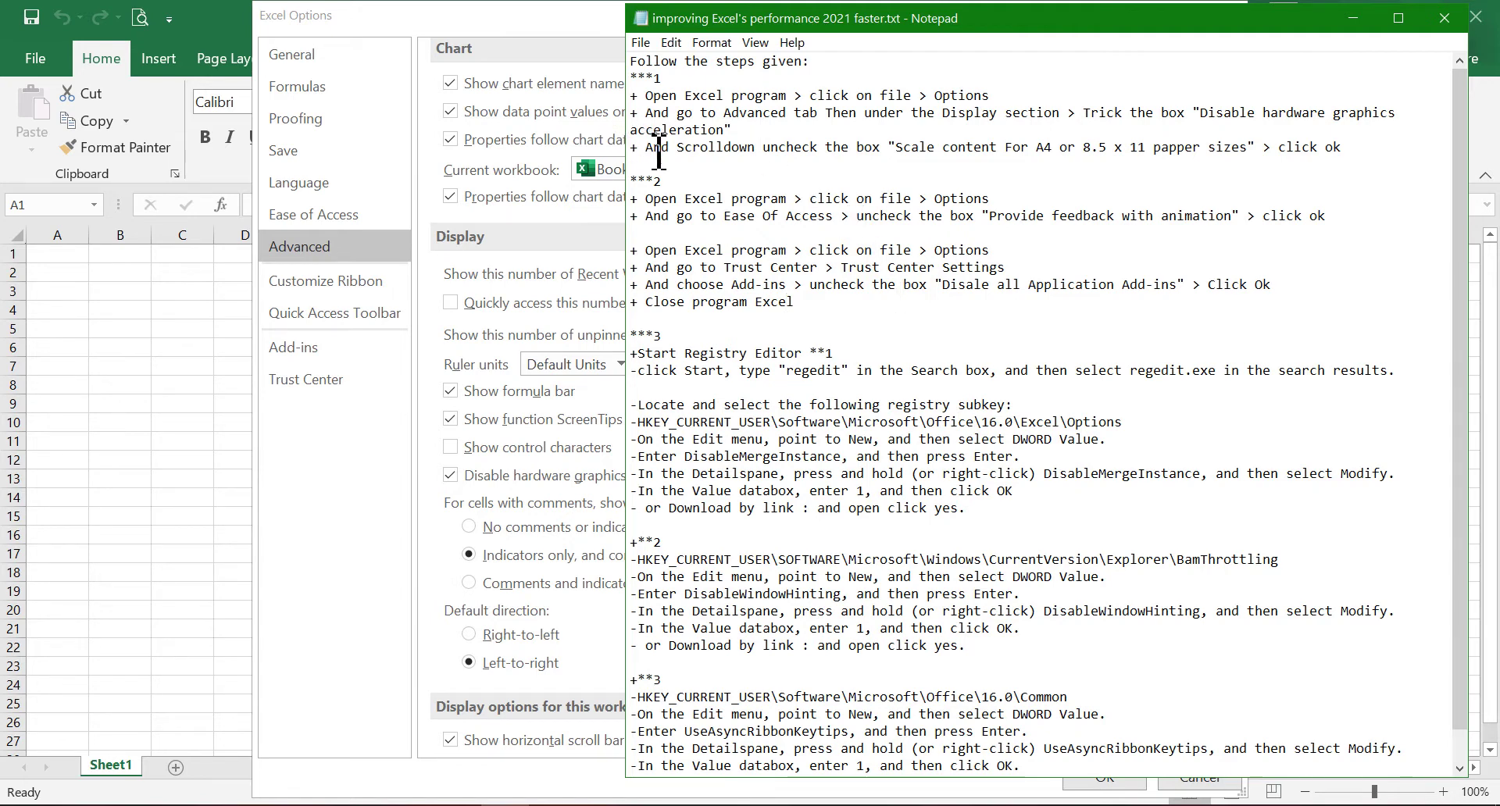
# Step: Leave 'Scale content for A4 or 8.5 x 11" paper sizes' off and close Options with OK
pyautogui.moveTo(1285, 147); pyautogui.dragTo(1364, 155)
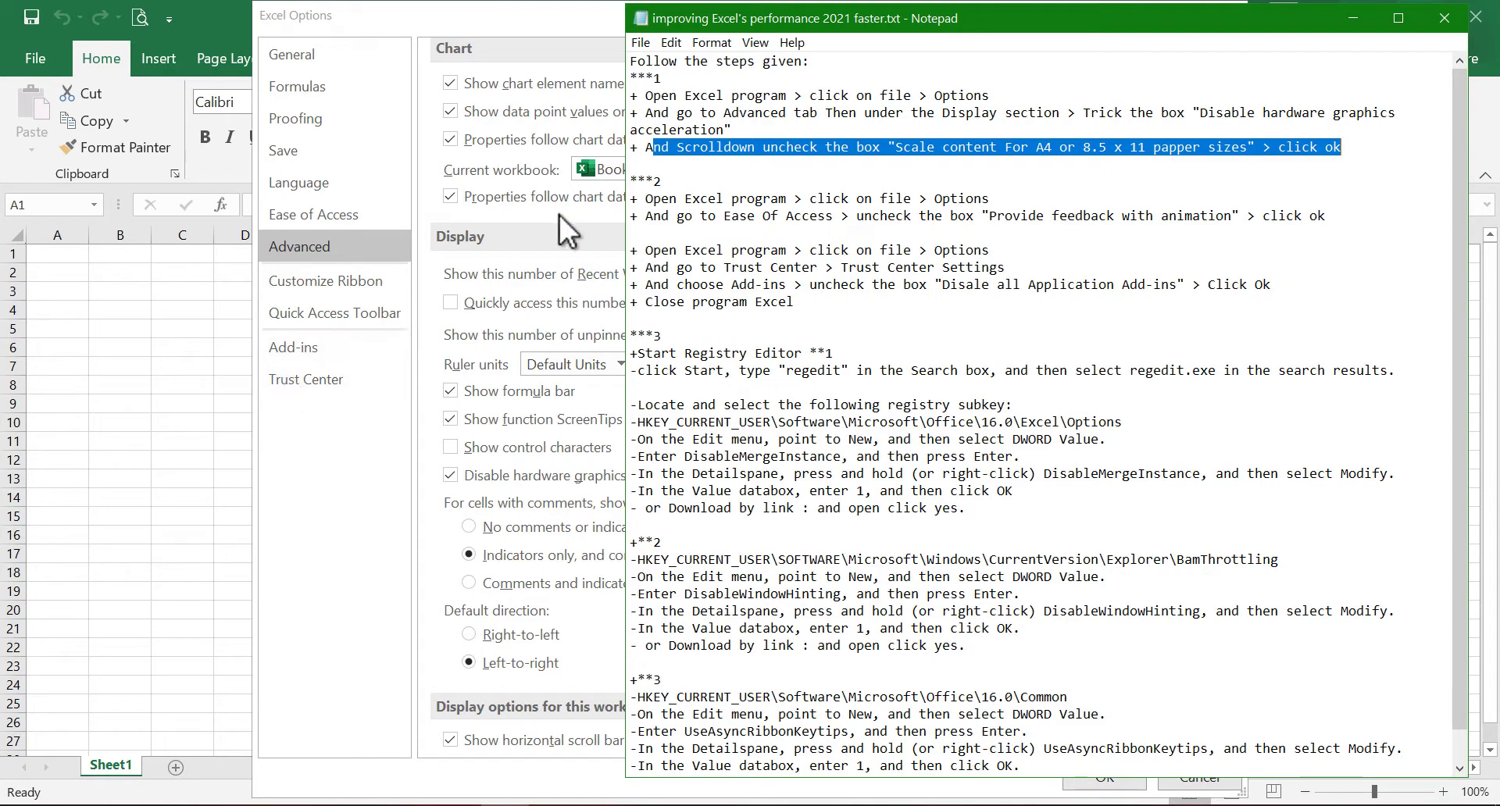
pyautogui.click(535, 241)
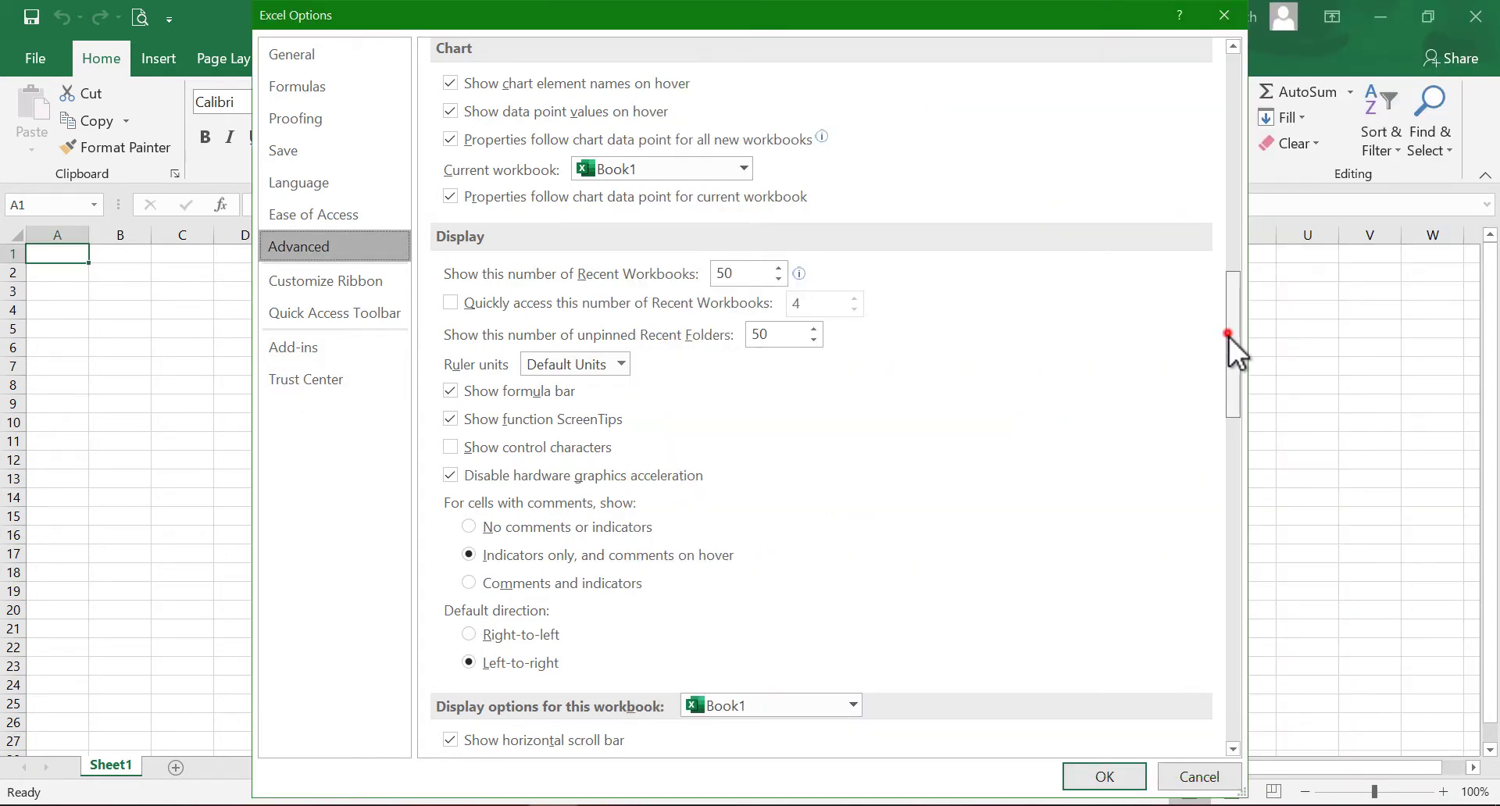
pyautogui.moveTo(1229, 336); pyautogui.dragTo(1246, 586)
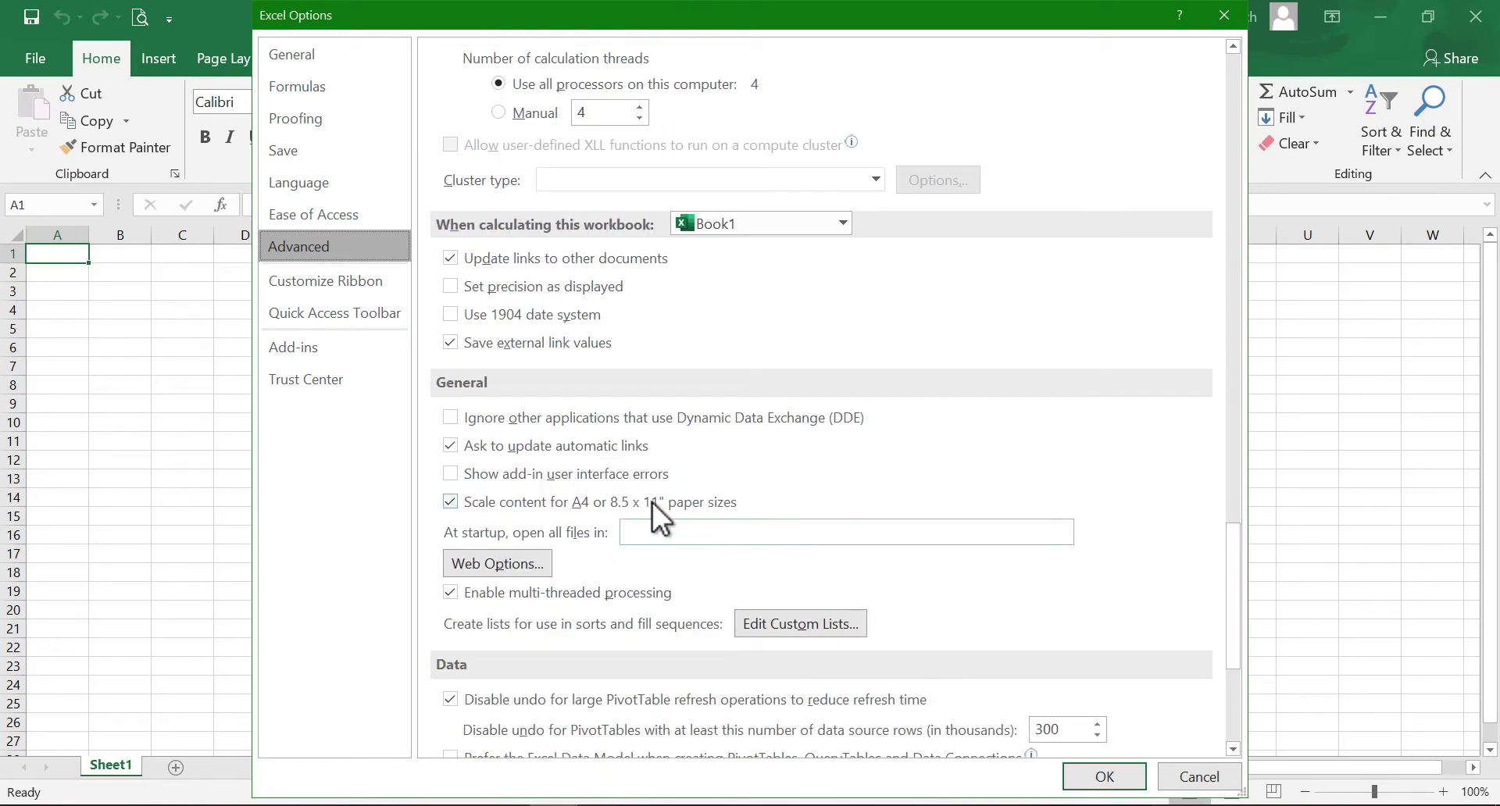
pyautogui.click(1090, 776)
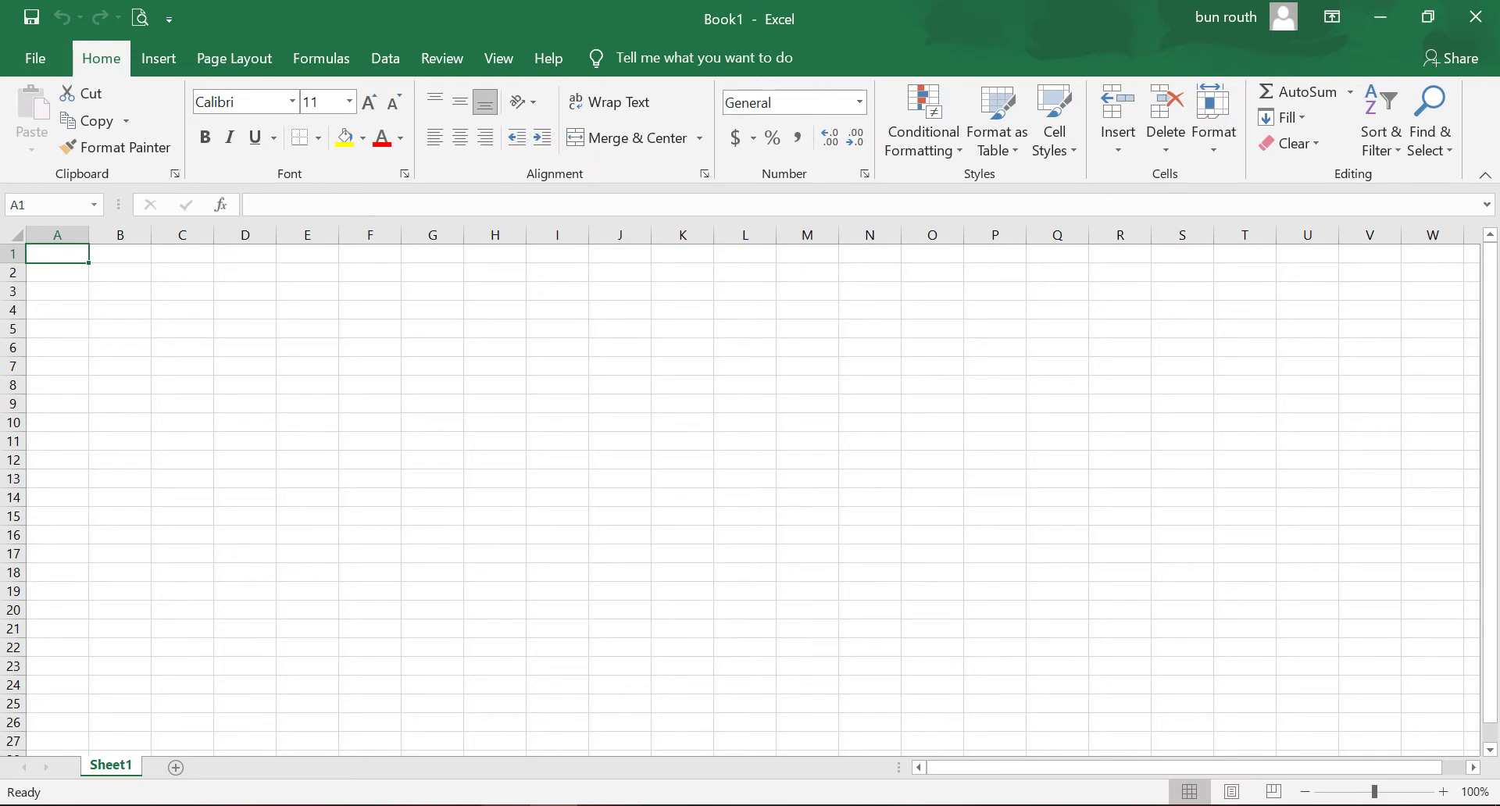
# Step: Review all the Excel setting steps in the notes and return to the blank workbook
pyautogui.hotkey('alt', 'Tab')
pyautogui.moveTo(841, 311); pyautogui.dragTo(639, 78)
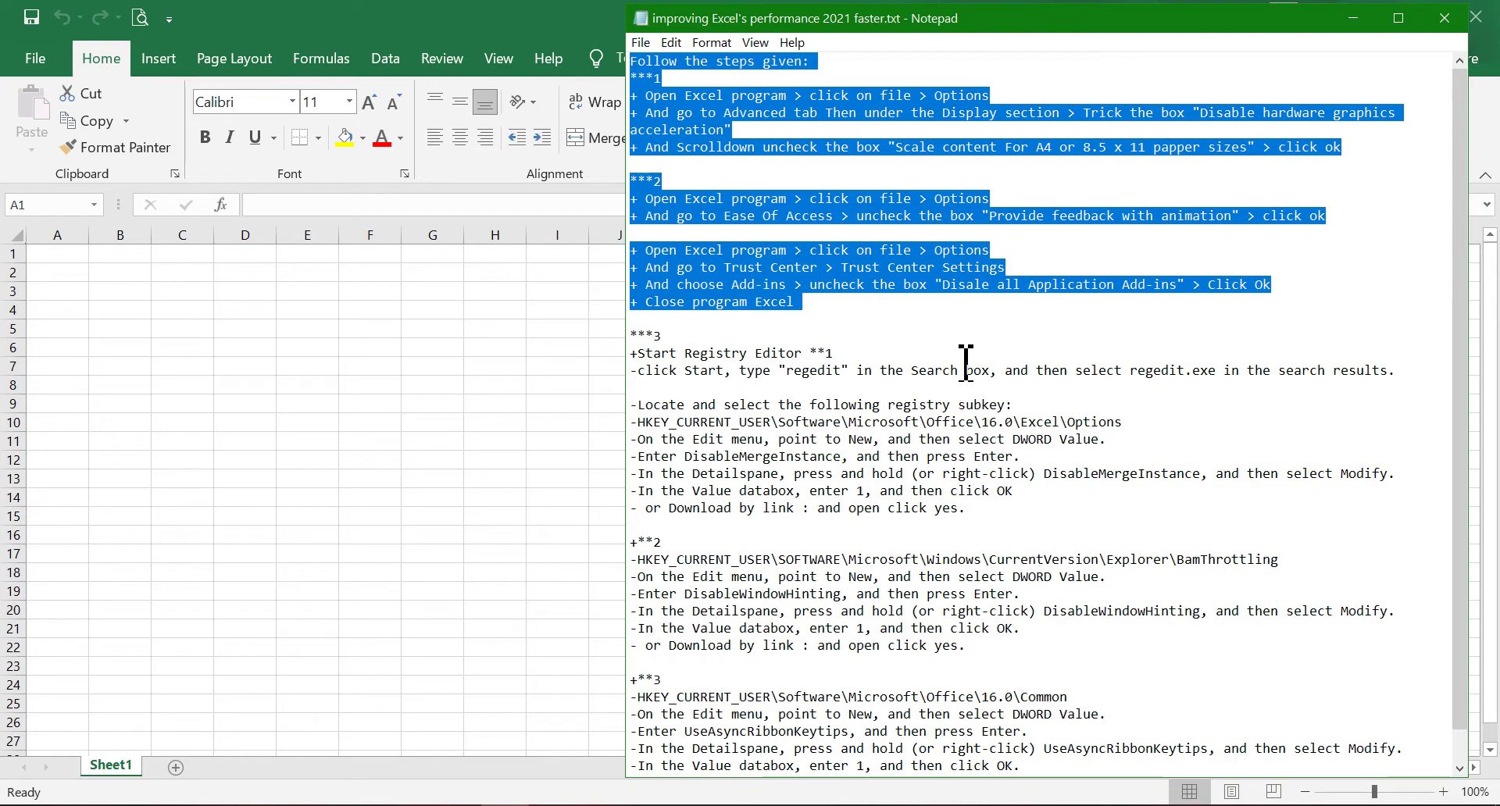
pyautogui.click(844, 302)
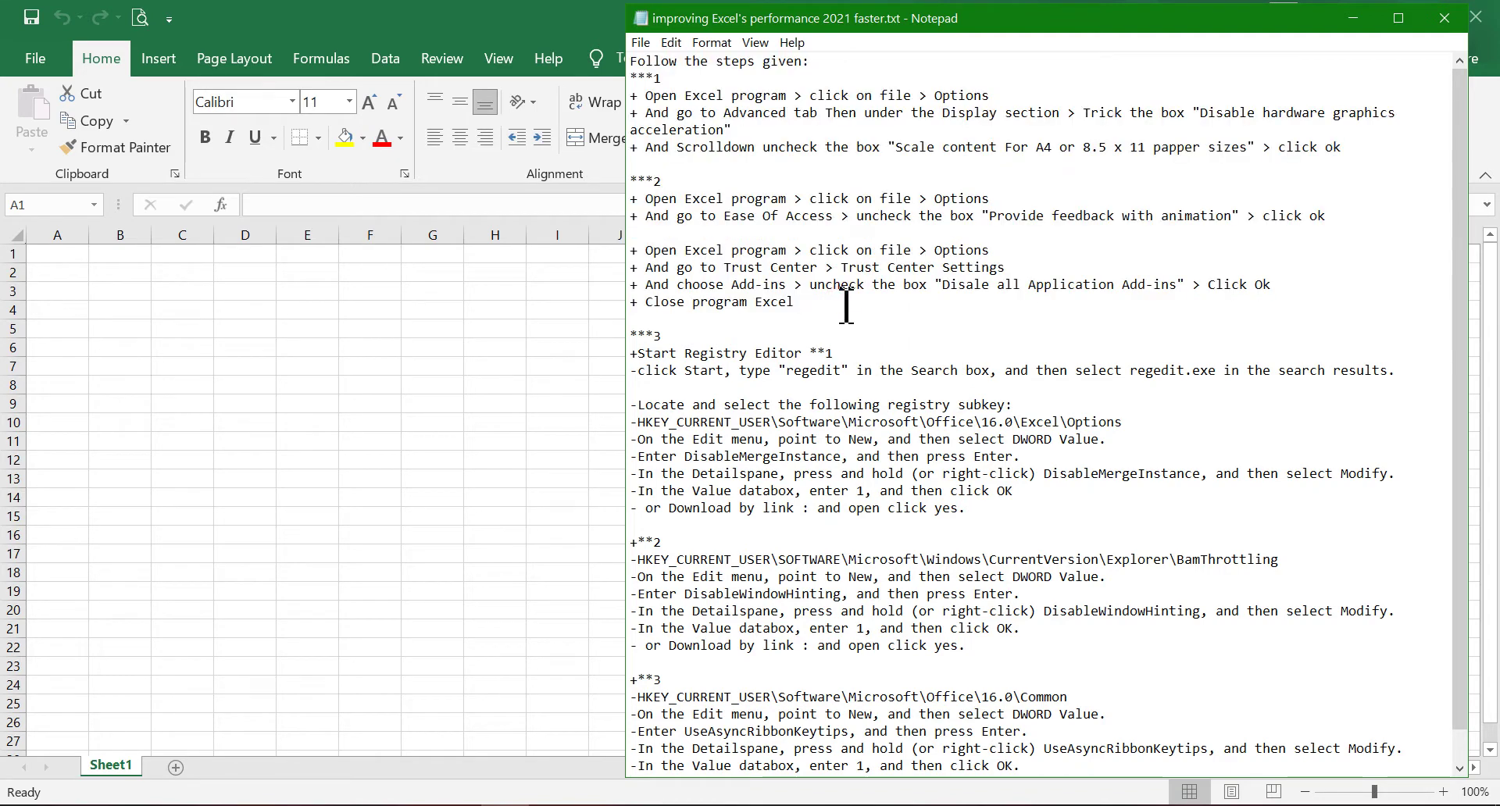
pyautogui.click(471, 349)
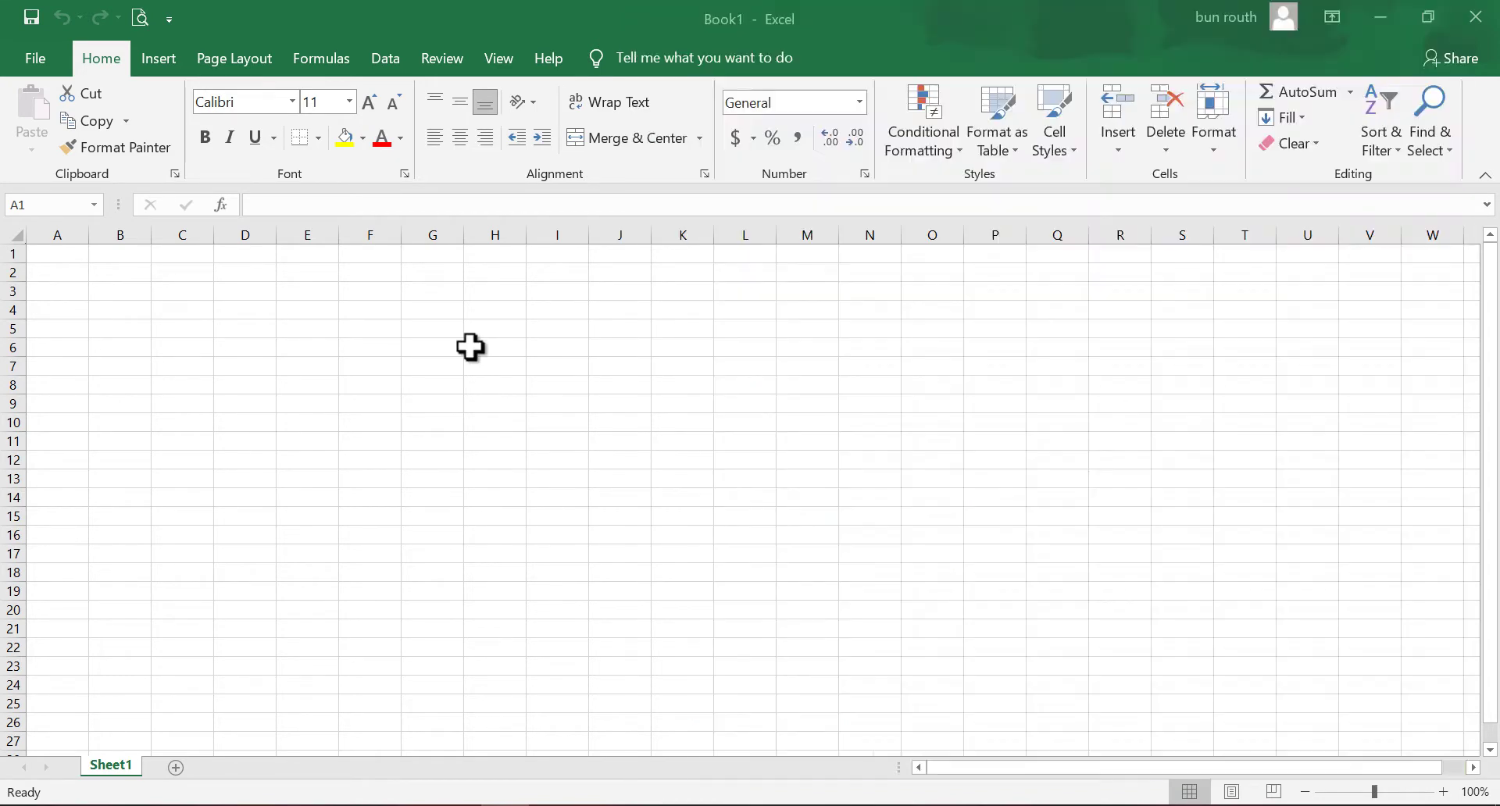
# Step: Close Excel and read the notes' Registry Editor launch steps
pyautogui.click(1474, 16)
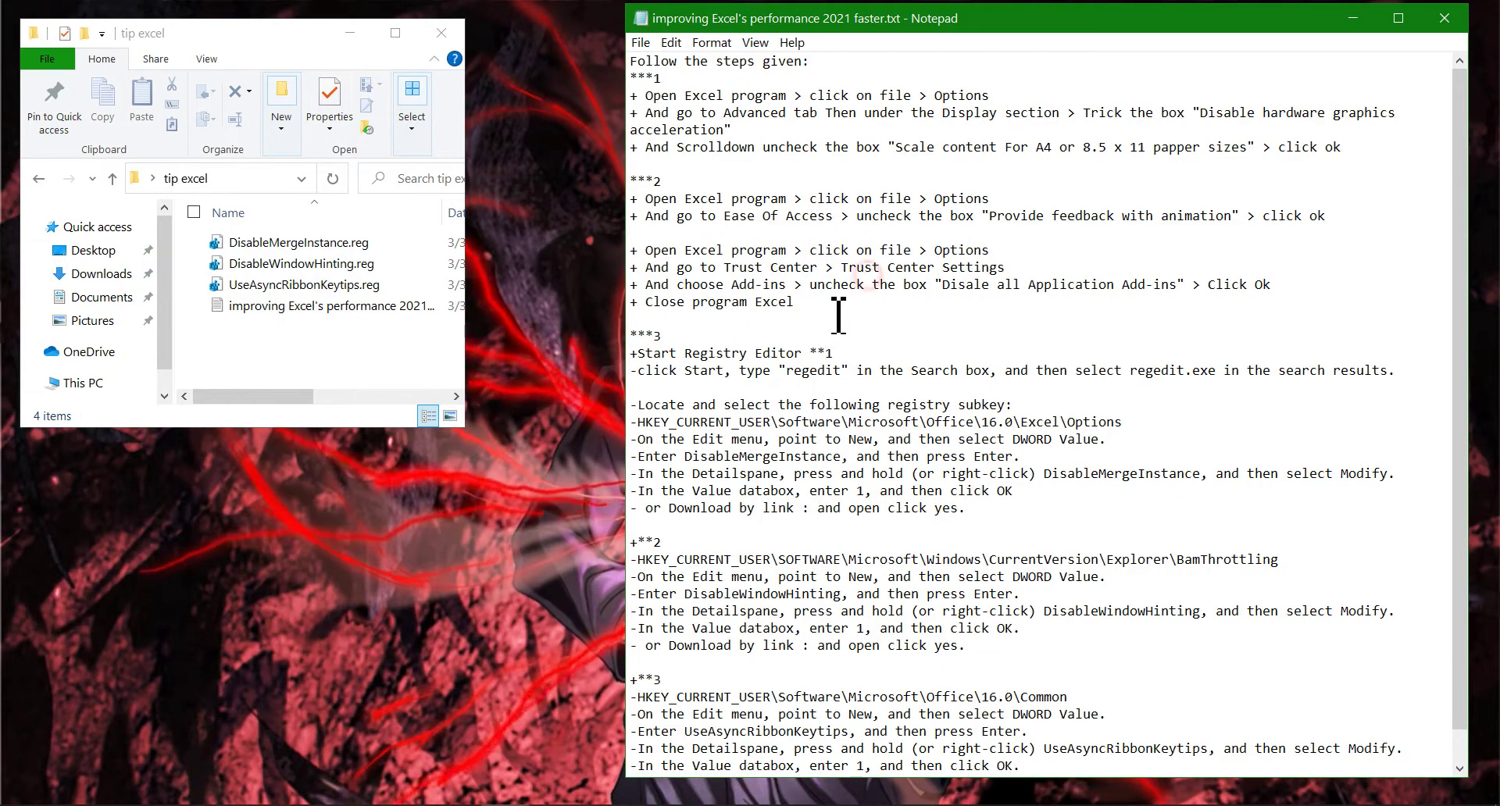
pyautogui.moveTo(664, 344); pyautogui.dragTo(1209, 425)
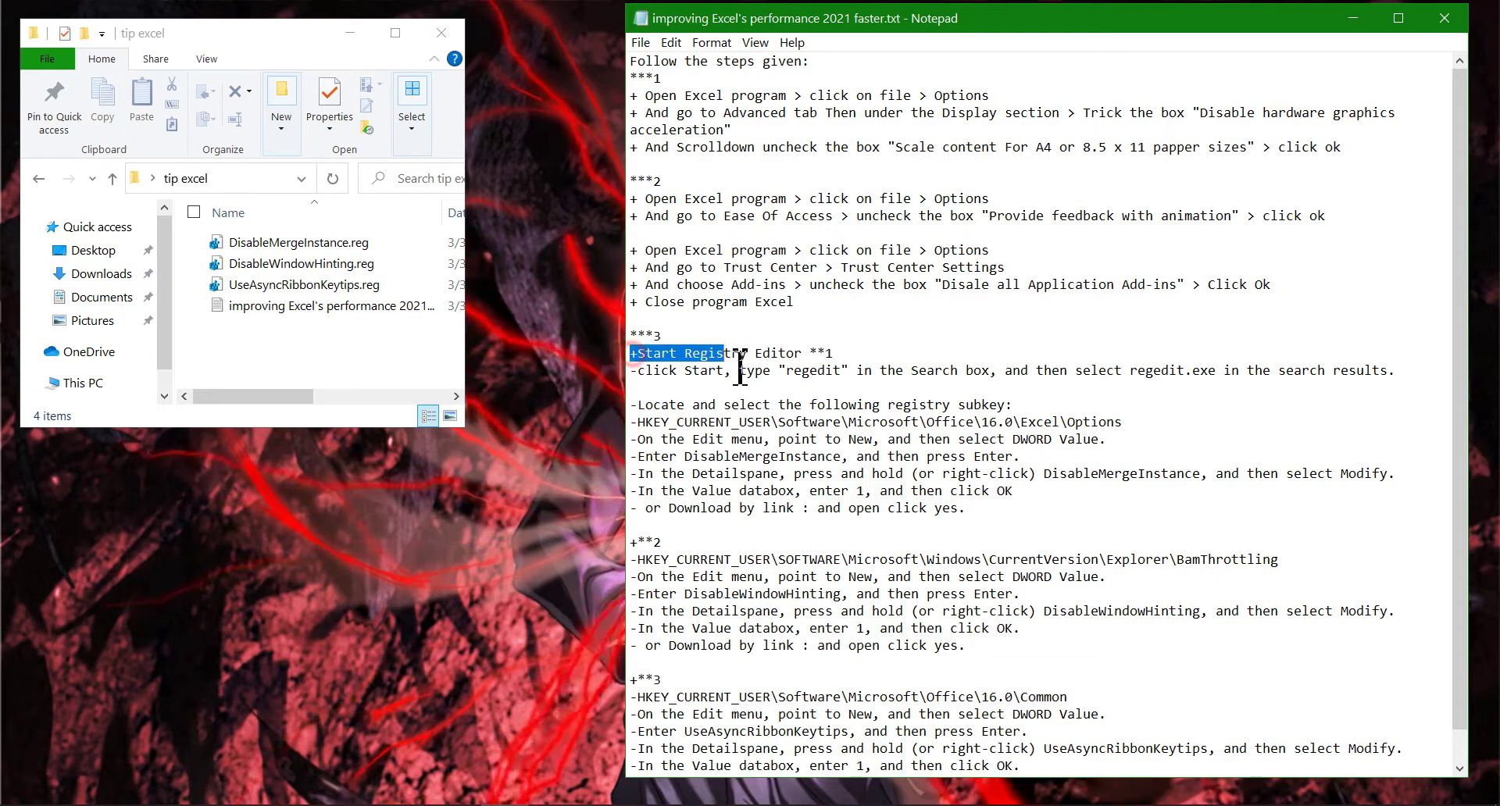
pyautogui.click(1351, 346)
pyautogui.moveTo(1351, 346); pyautogui.dragTo(1359, 418)
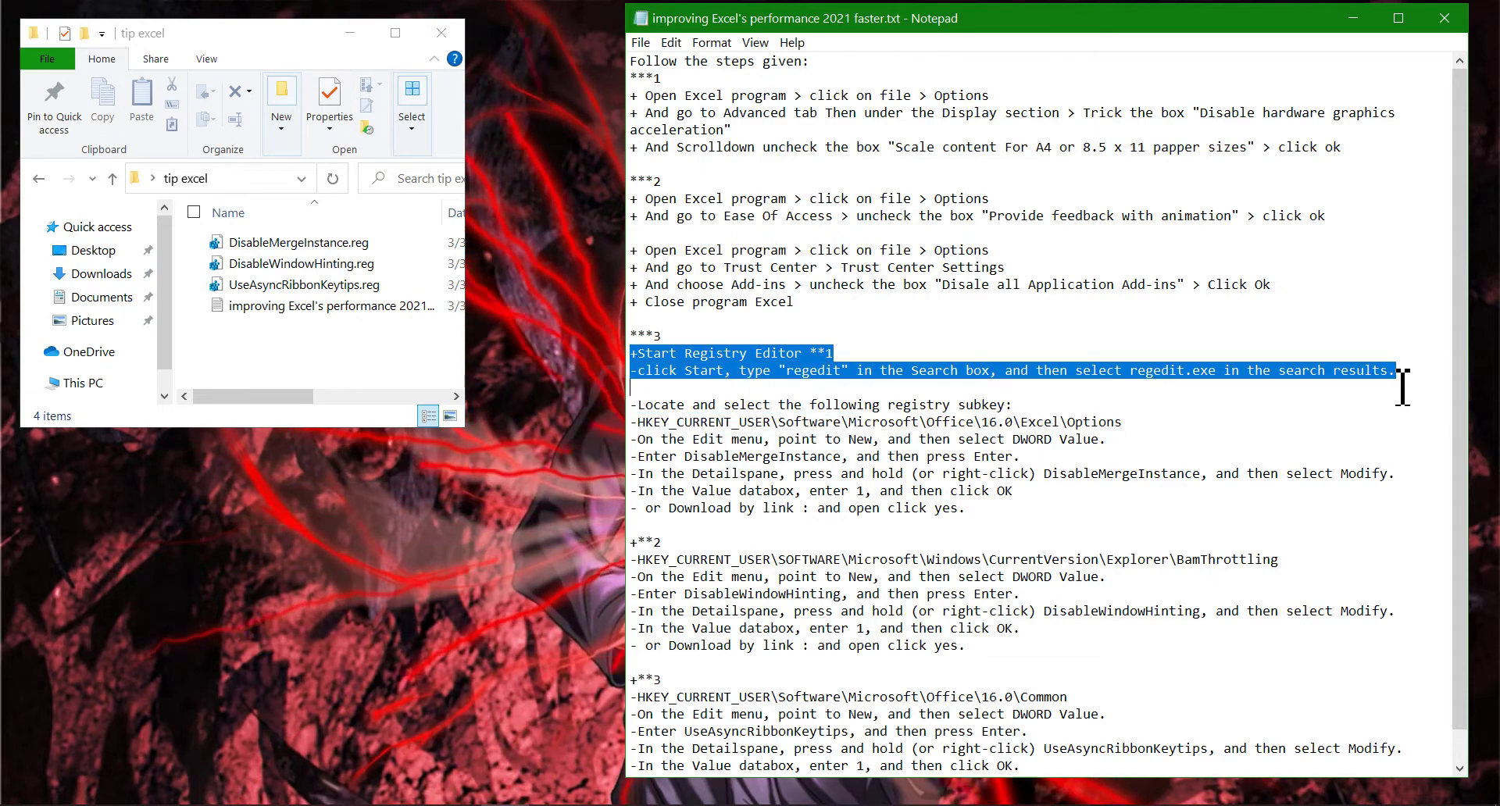
pyautogui.click(1351, 414)
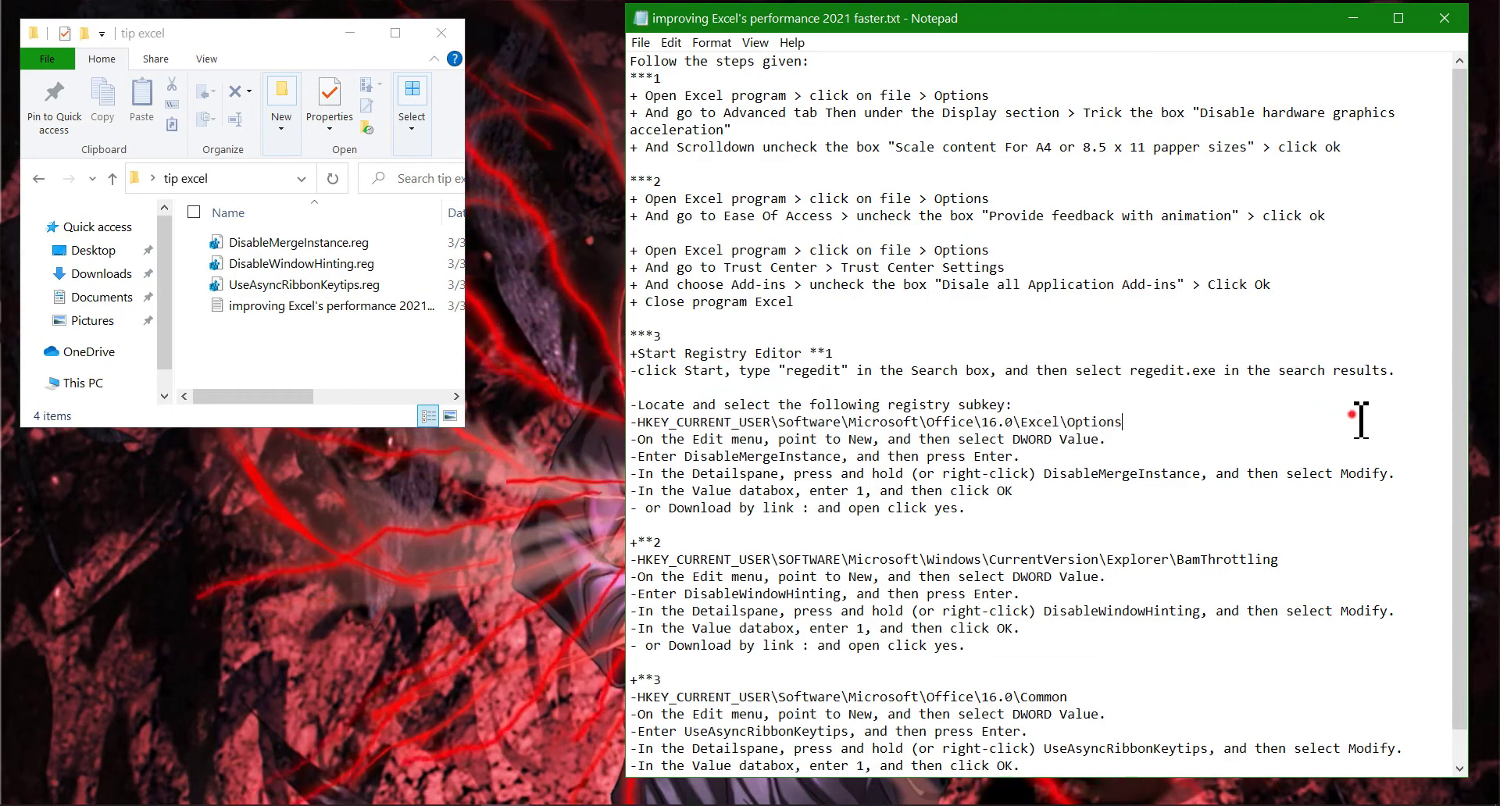
pyautogui.click(1279, 423)
# Step: Launch Registry Editor by running regedit from the Run box
pyautogui.press('super+r')
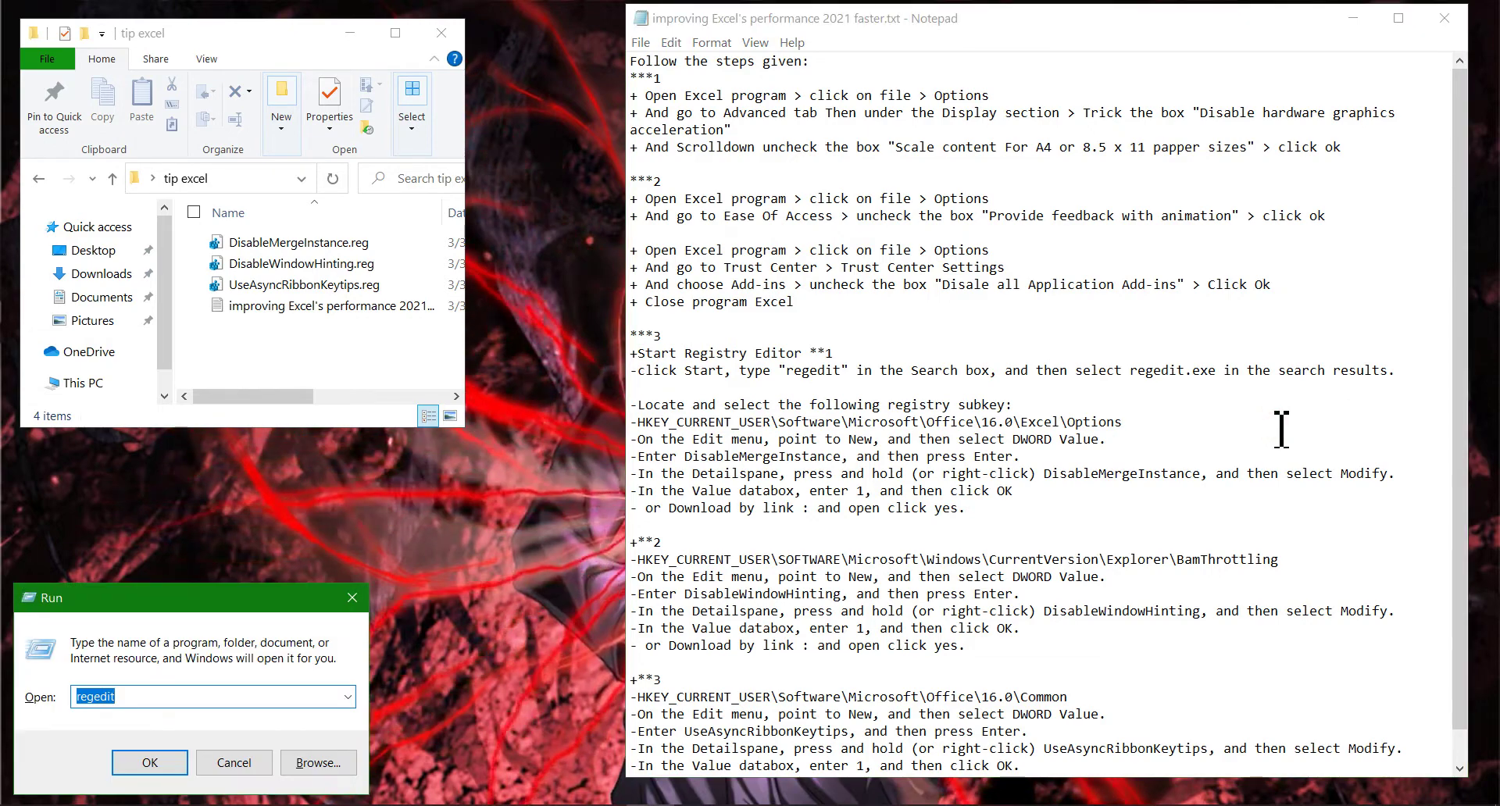
pyautogui.write('regedit')
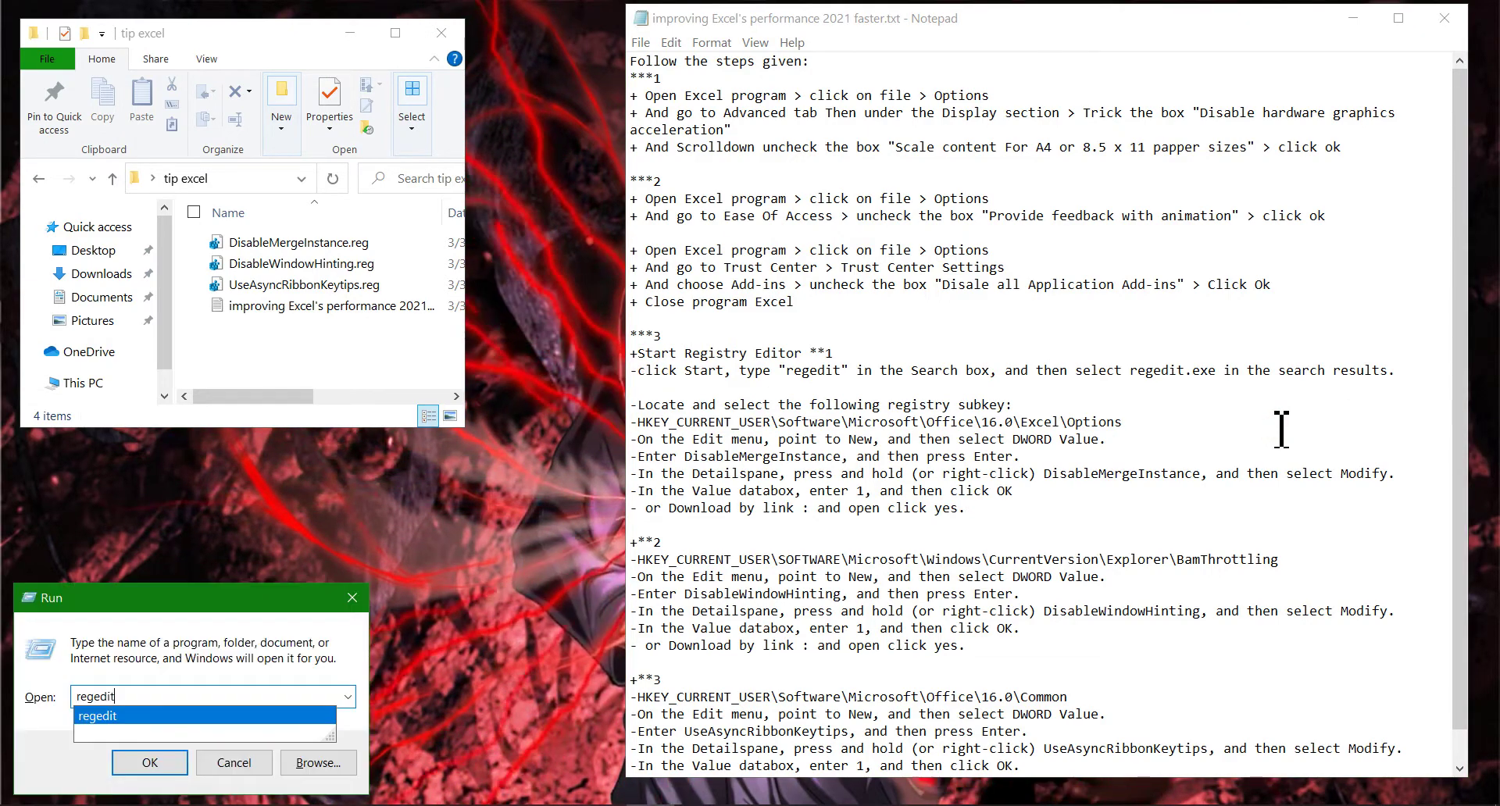
pyautogui.press('Return')
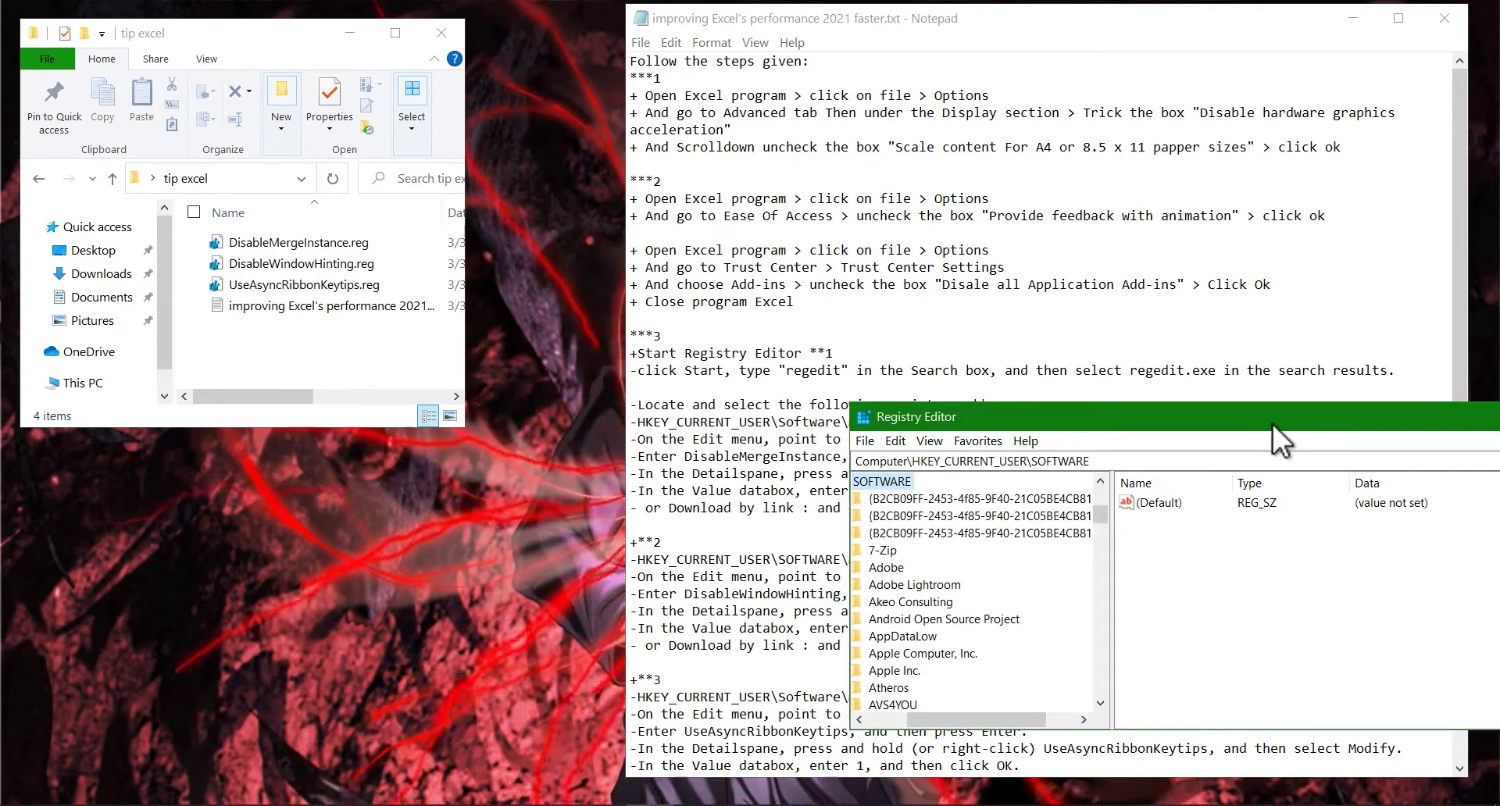
# Step: Move Registry Editor to the upper left, collapse HKEY_CURRENT_USER, and note the Excel Options path
pyautogui.moveTo(1256, 421)
pyautogui.mouseDown()
pyautogui.moveTo(676, 139)
pyautogui.moveTo(756, 25)
pyautogui.mouseUp()
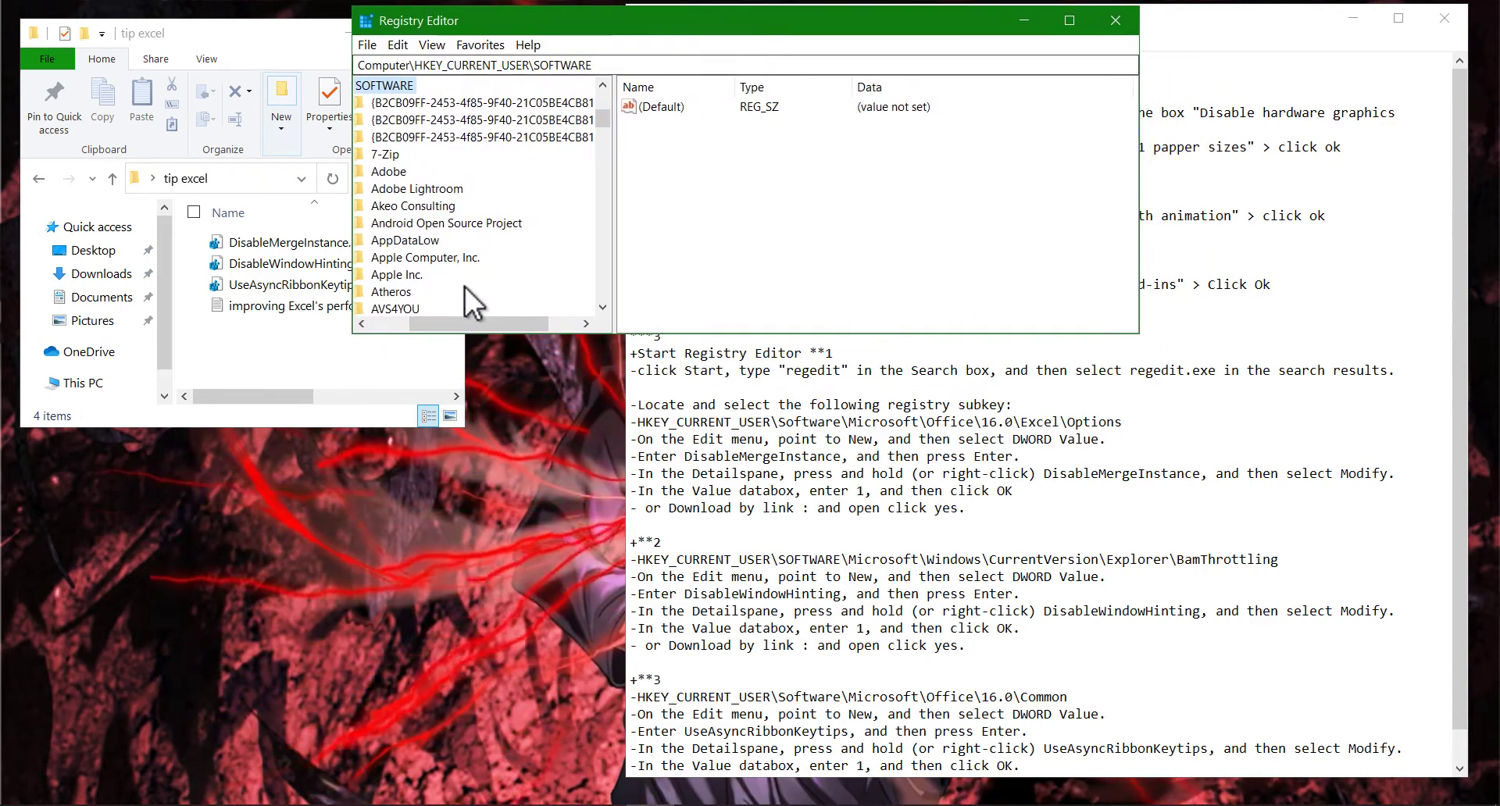
pyautogui.moveTo(494, 322); pyautogui.dragTo(419, 325)
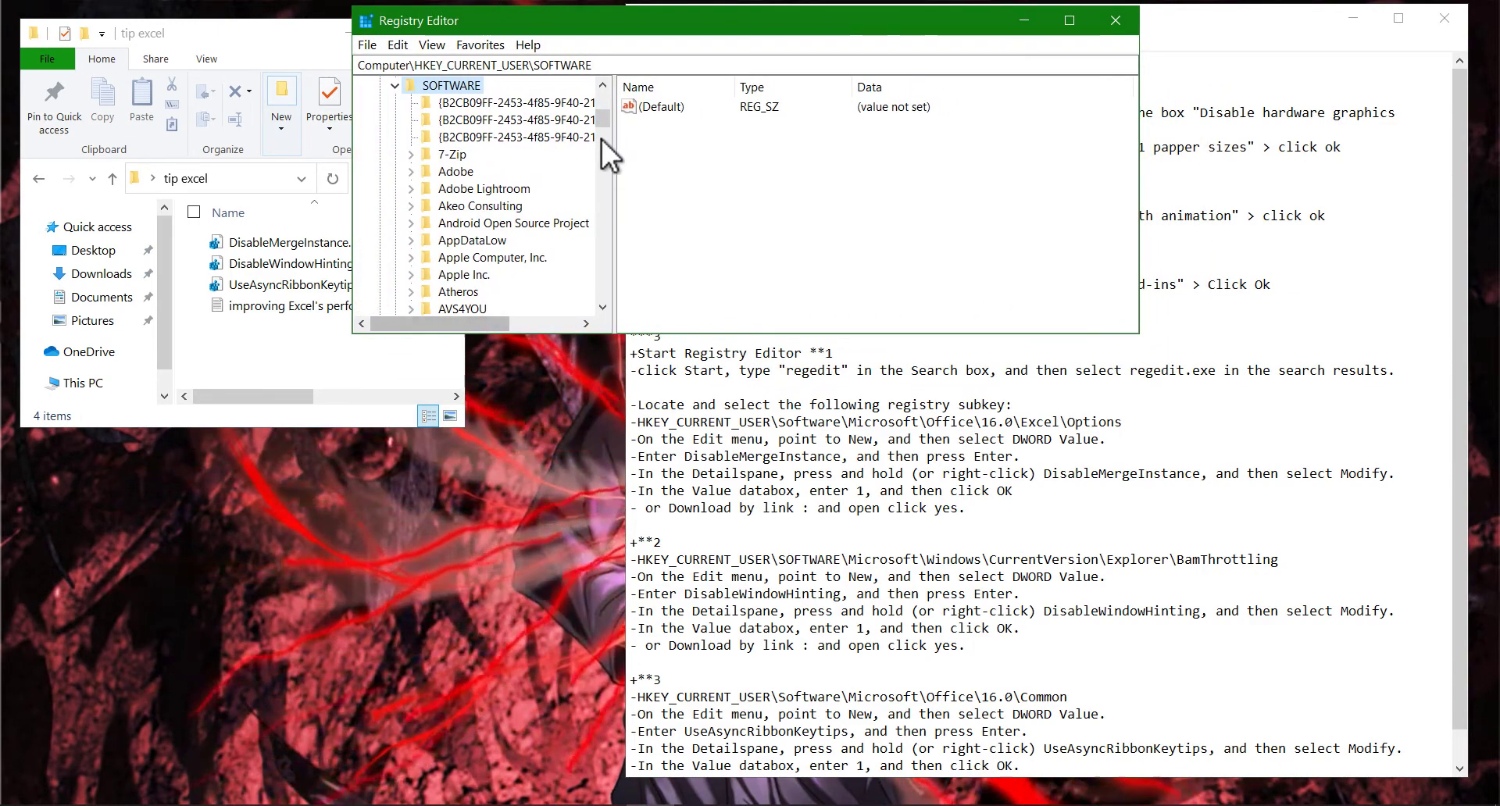
pyautogui.moveTo(602, 122); pyautogui.dragTo(600, 82)
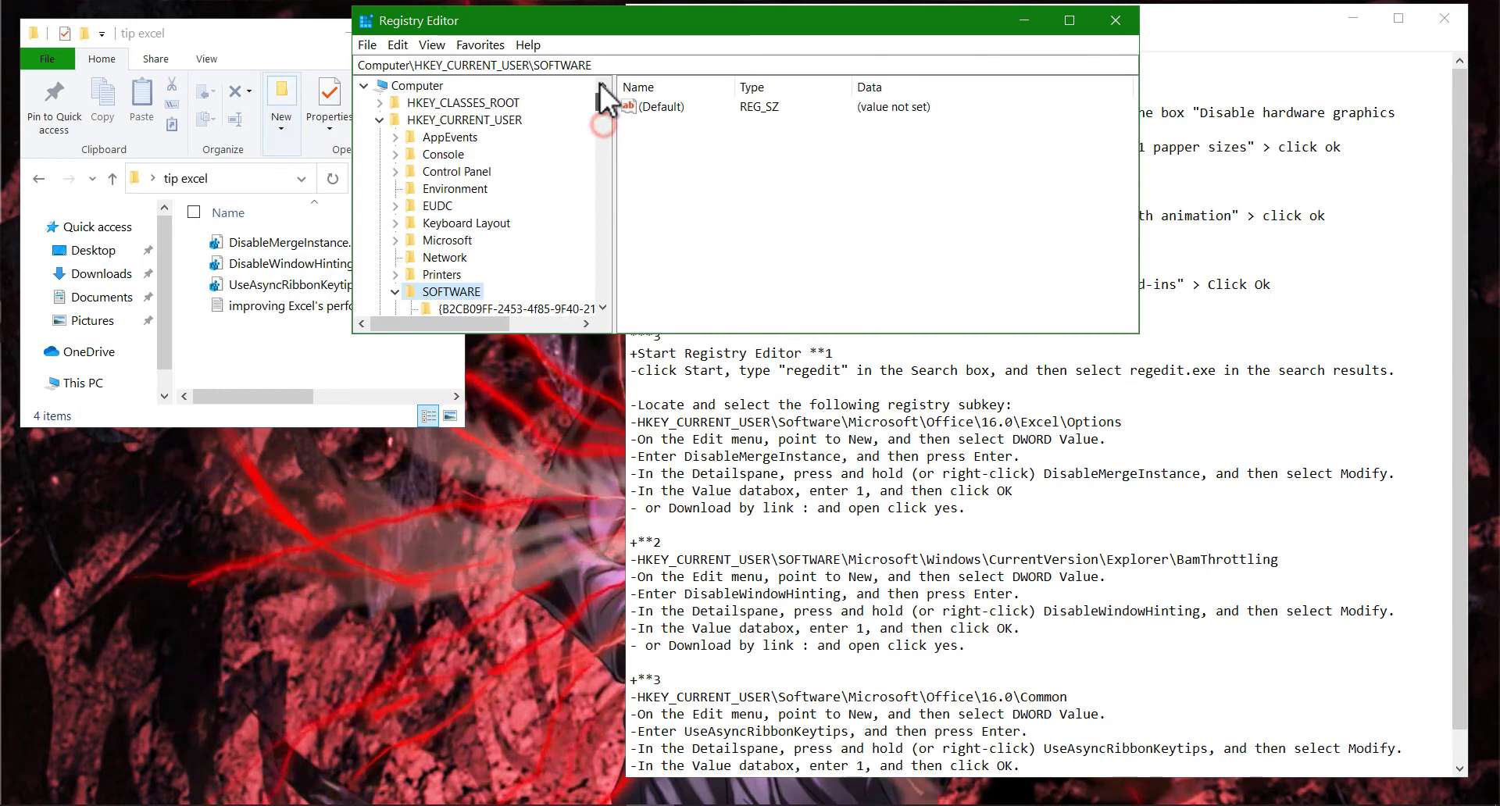
pyautogui.click(395, 291)
pyautogui.click(379, 119)
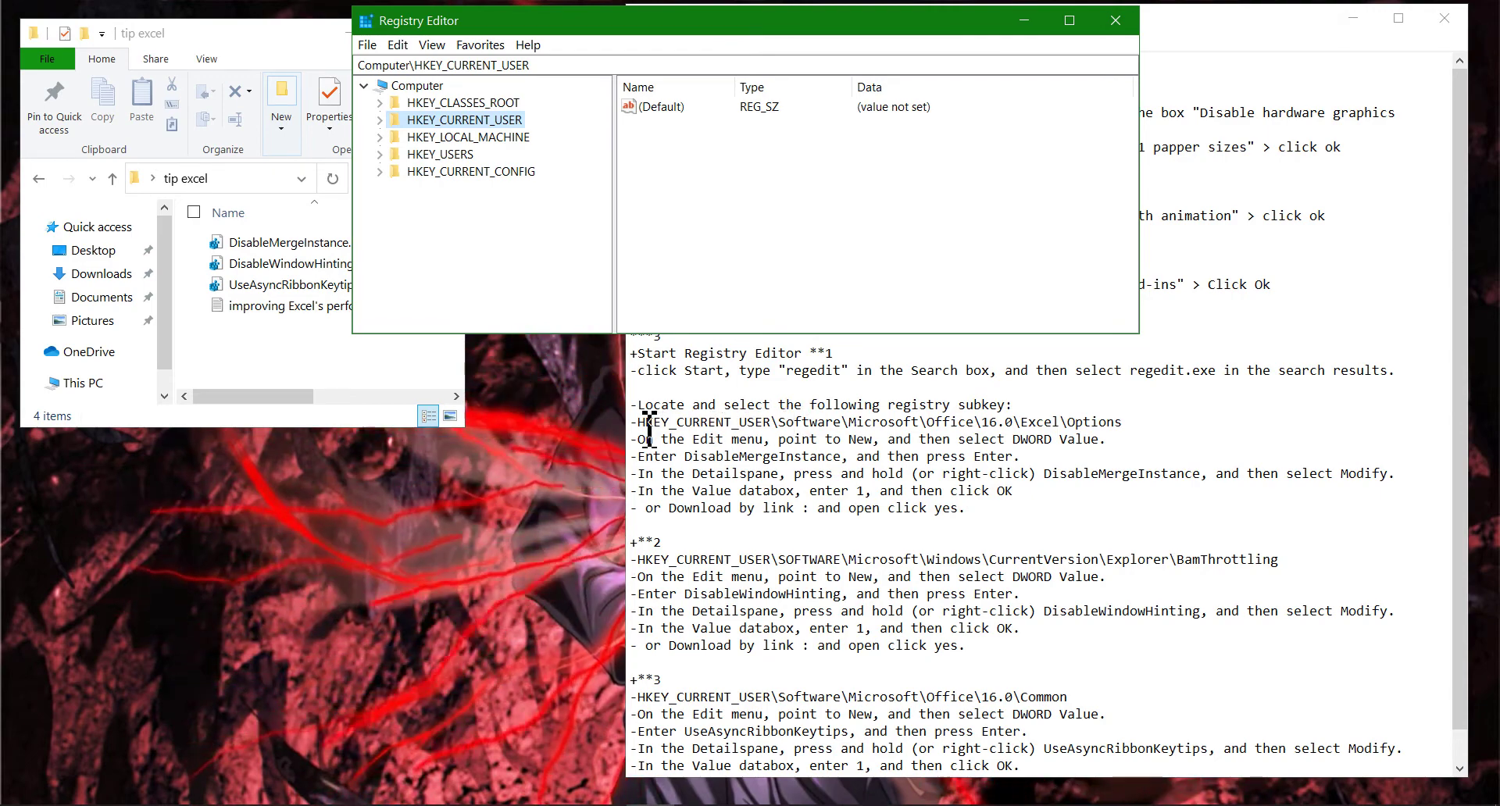
pyautogui.click(711, 426)
pyautogui.moveTo(630, 405)
pyautogui.mouseDown()
pyautogui.moveTo(638, 422)
pyautogui.moveTo(1139, 424)
pyautogui.mouseUp()
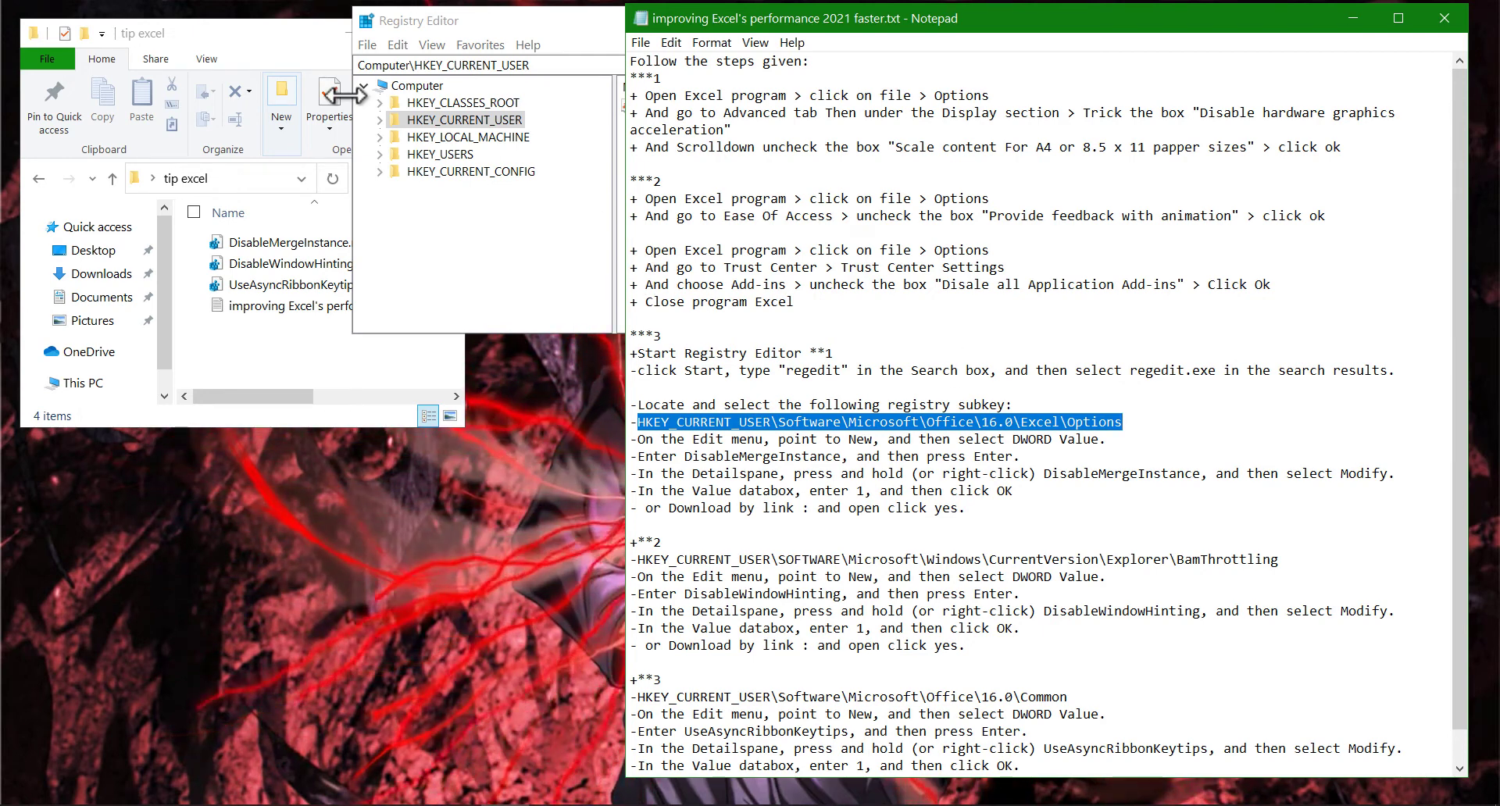
# Step: Expand HKEY_CURRENT_USER, SOFTWARE and Microsoft in the key tree
pyautogui.click(381, 120)
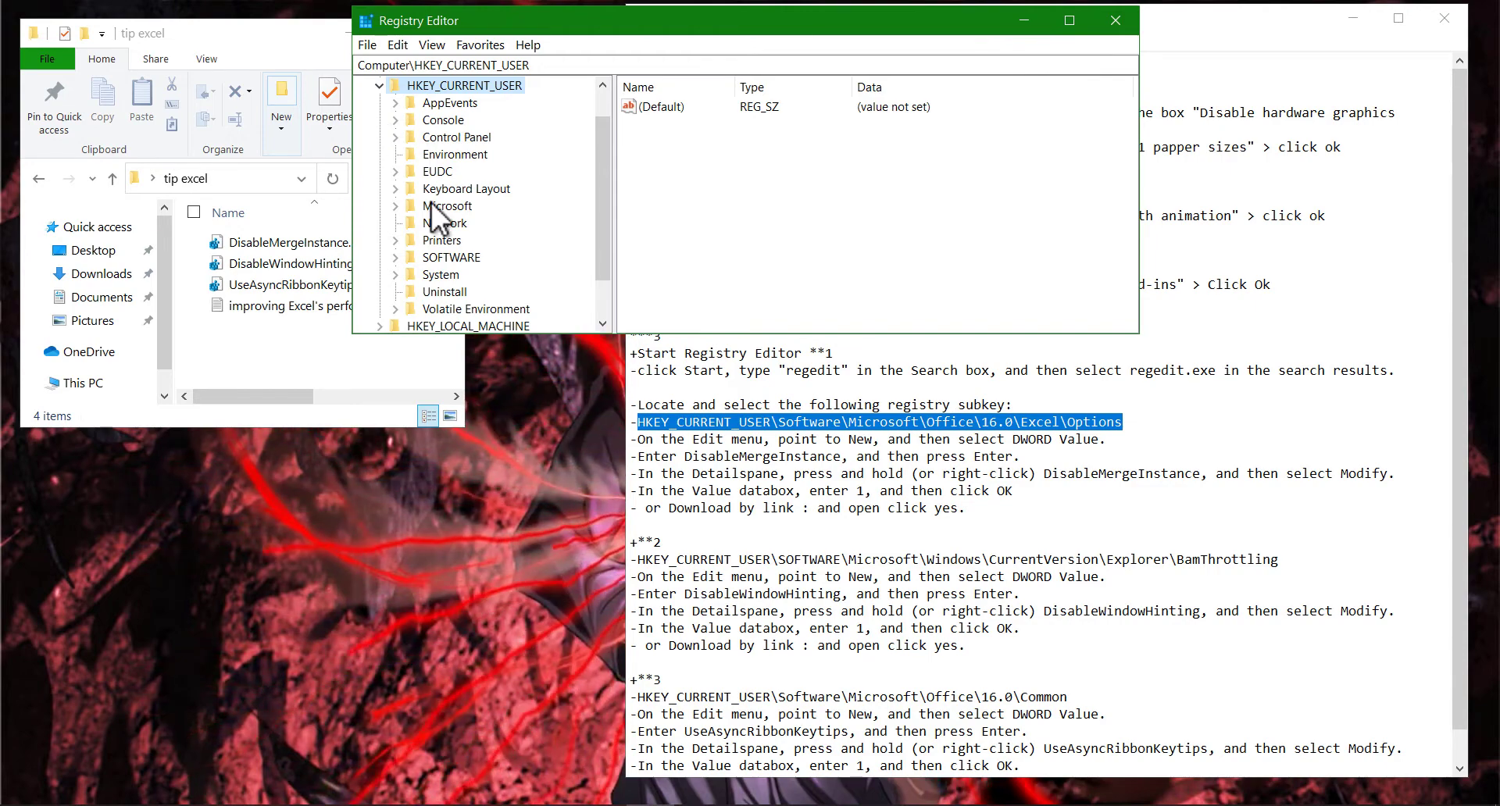
pyautogui.click(396, 258)
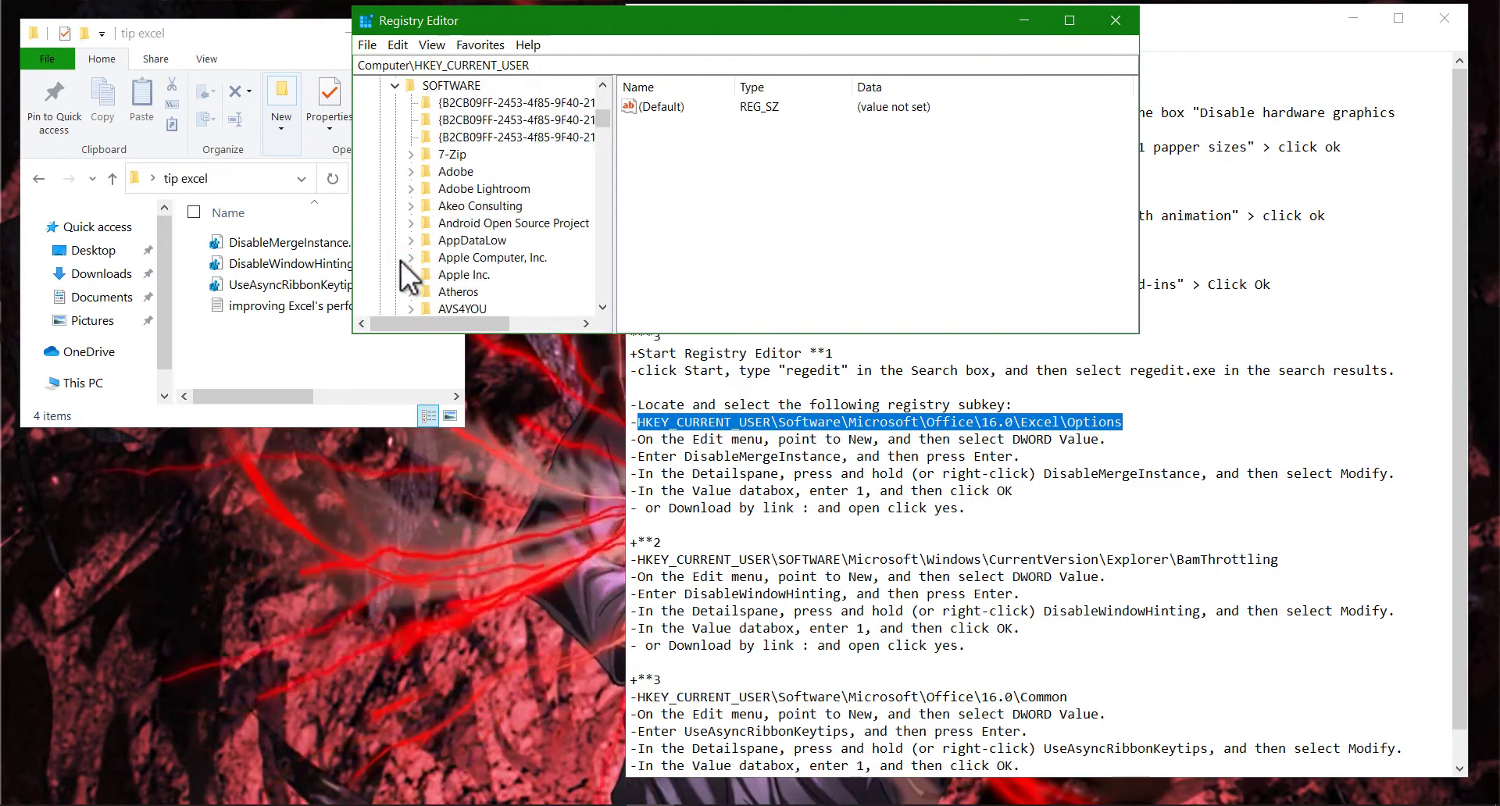
pyautogui.click(602, 307)
pyautogui.click(602, 307)
pyautogui.click(602, 307)
pyautogui.click(602, 307)
pyautogui.click(602, 307)
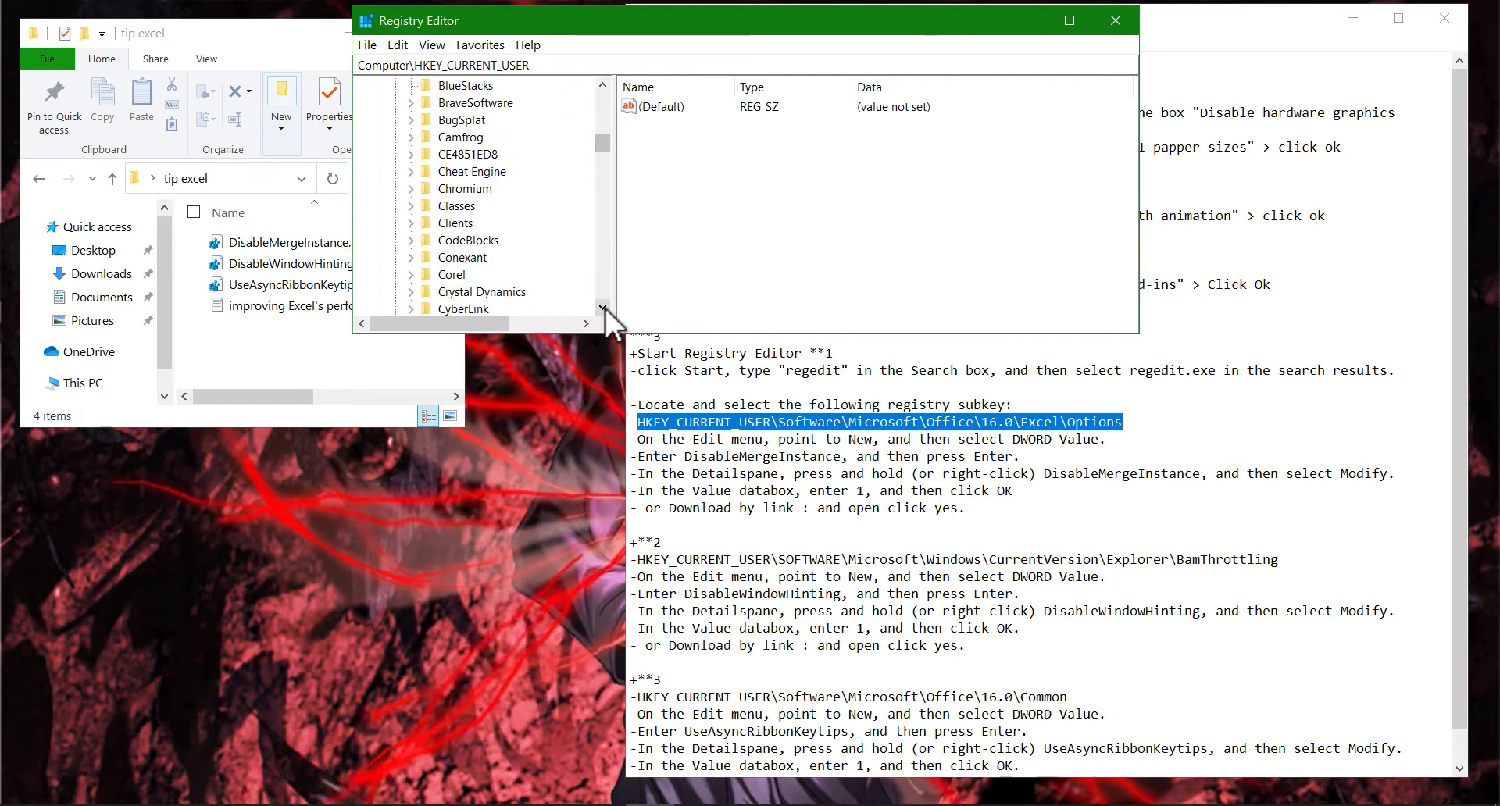
pyautogui.click(603, 307)
pyautogui.moveTo(606, 308); pyautogui.dragTo(606, 308)
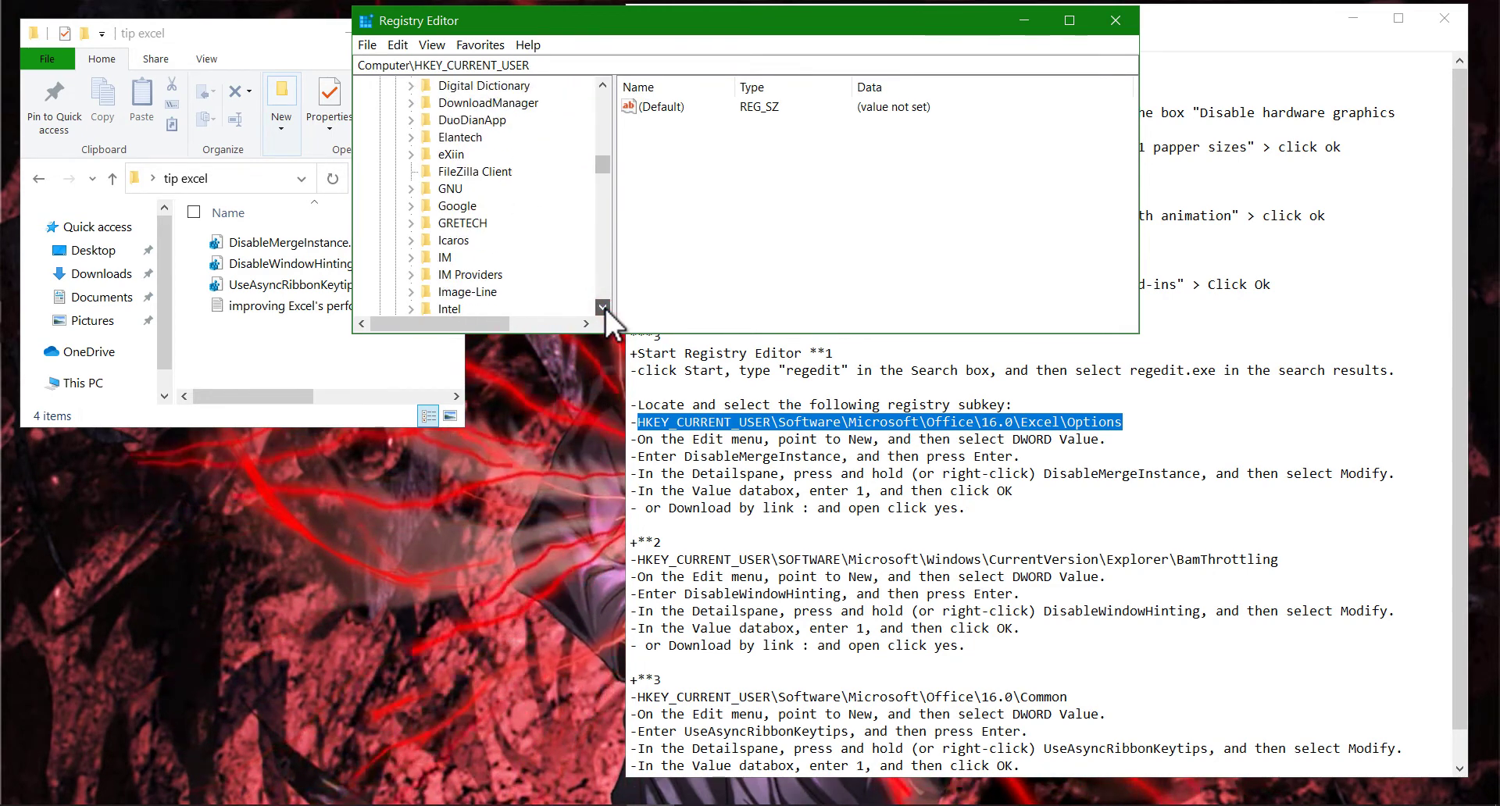
pyautogui.click(602, 307)
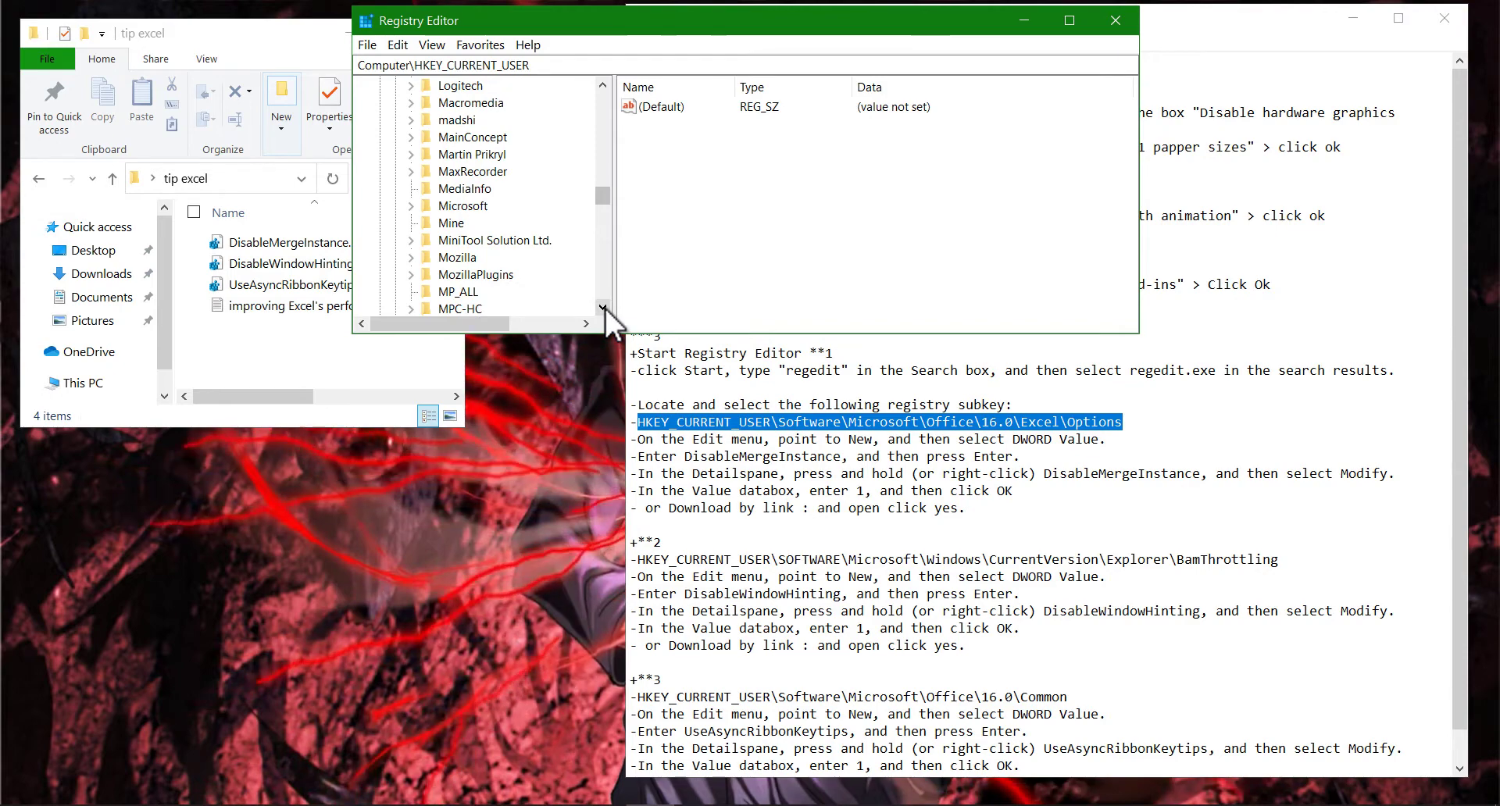
pyautogui.click(412, 206)
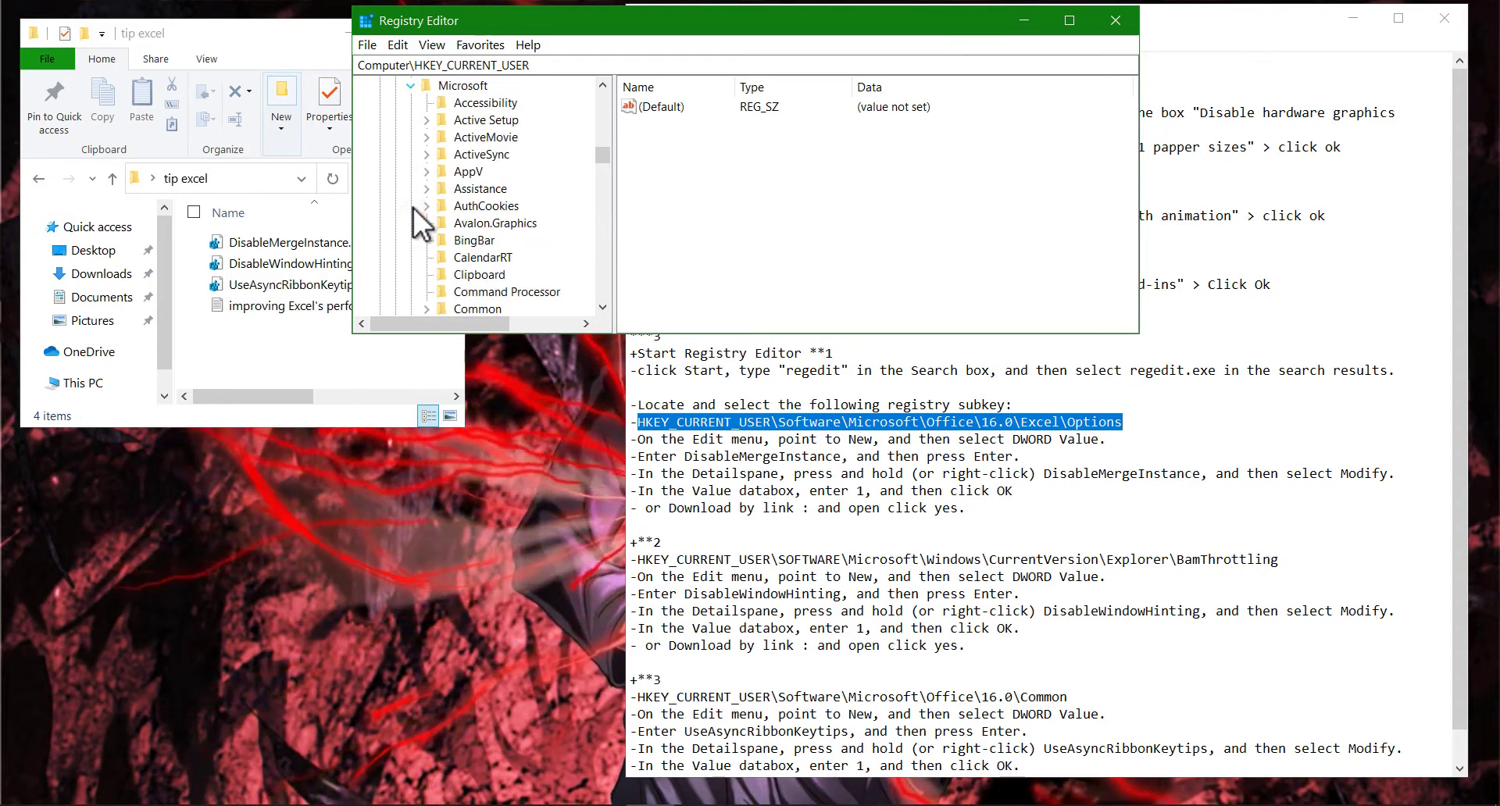
pyautogui.moveTo(602, 307); pyautogui.dragTo(602, 307)
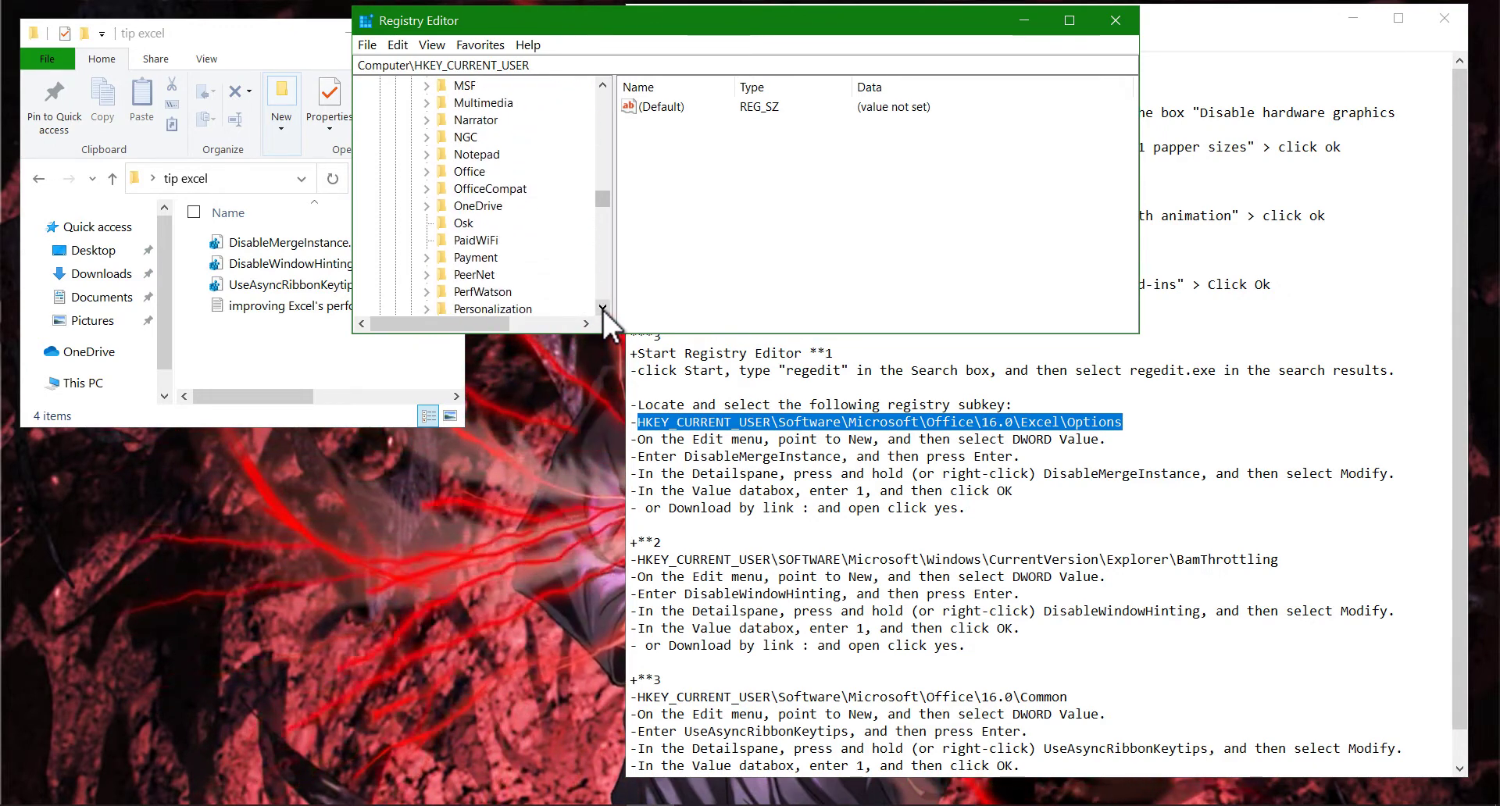
pyautogui.moveTo(603, 311); pyautogui.dragTo(603, 311)
# Step: Drill into Office\16.0\Excel and select the Options key
pyautogui.click(427, 171)
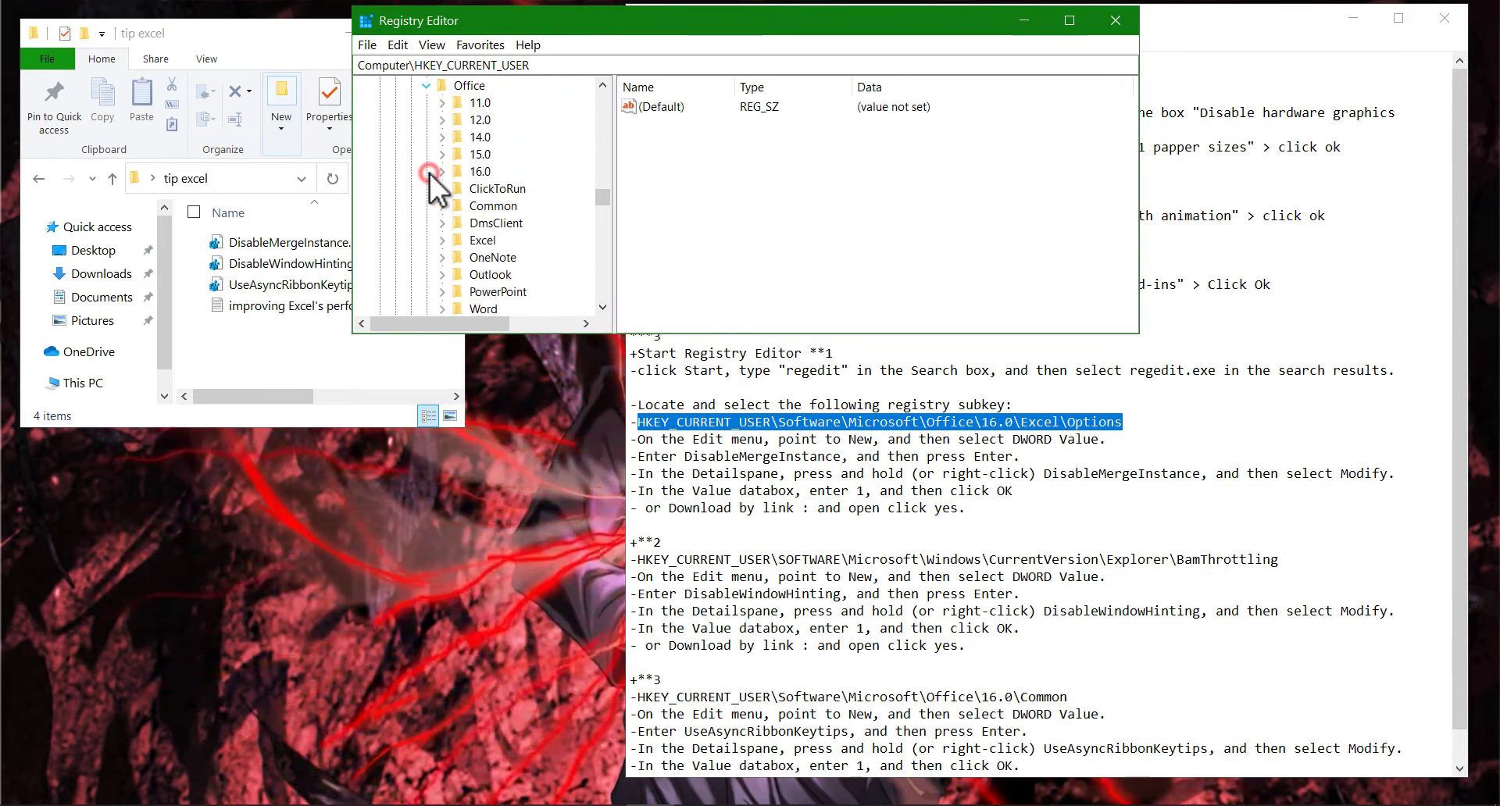
pyautogui.click(488, 171)
pyautogui.press('Right')
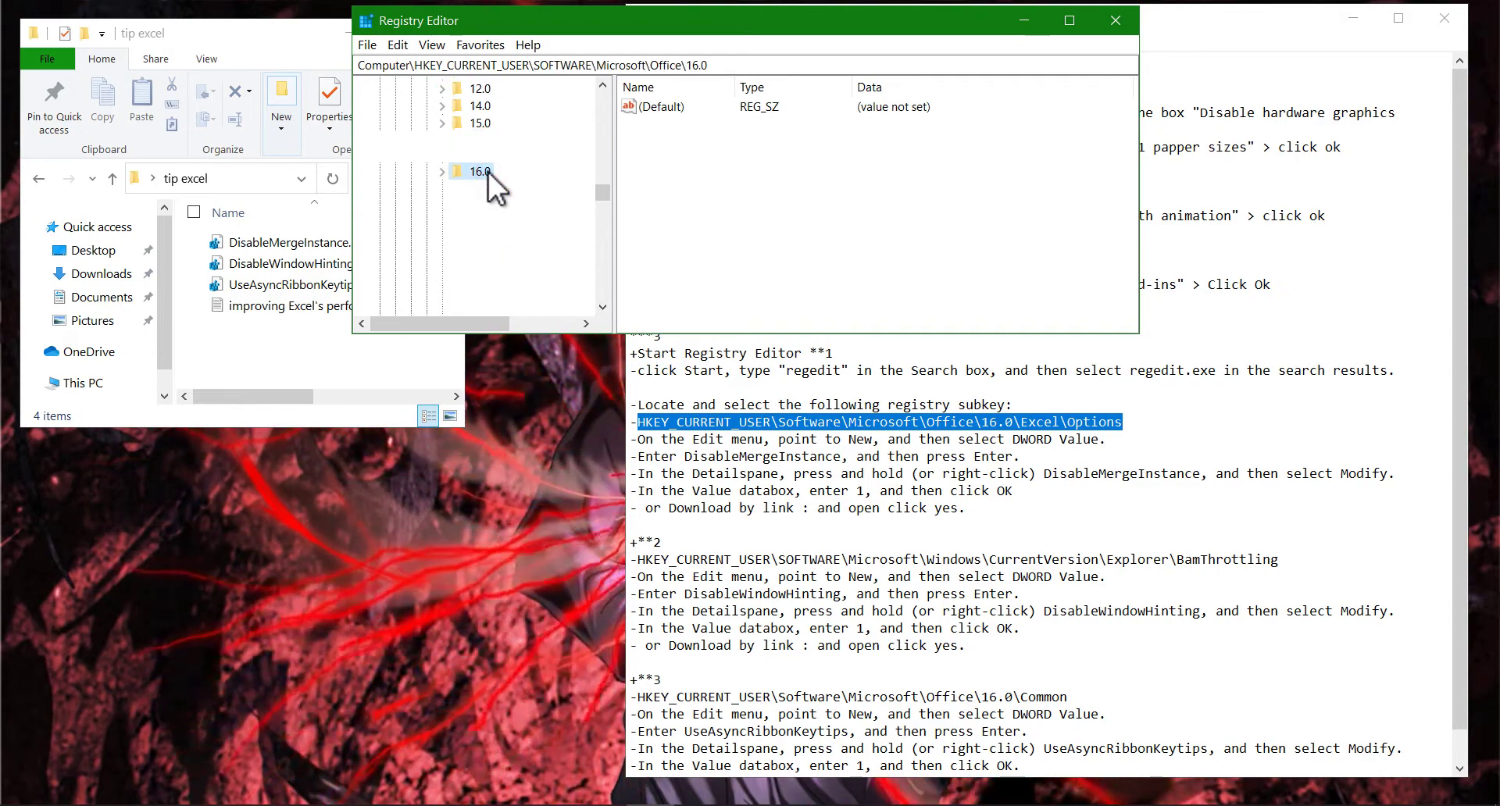
pyautogui.press('Right')
pyautogui.press('Down')
pyautogui.press('Down')
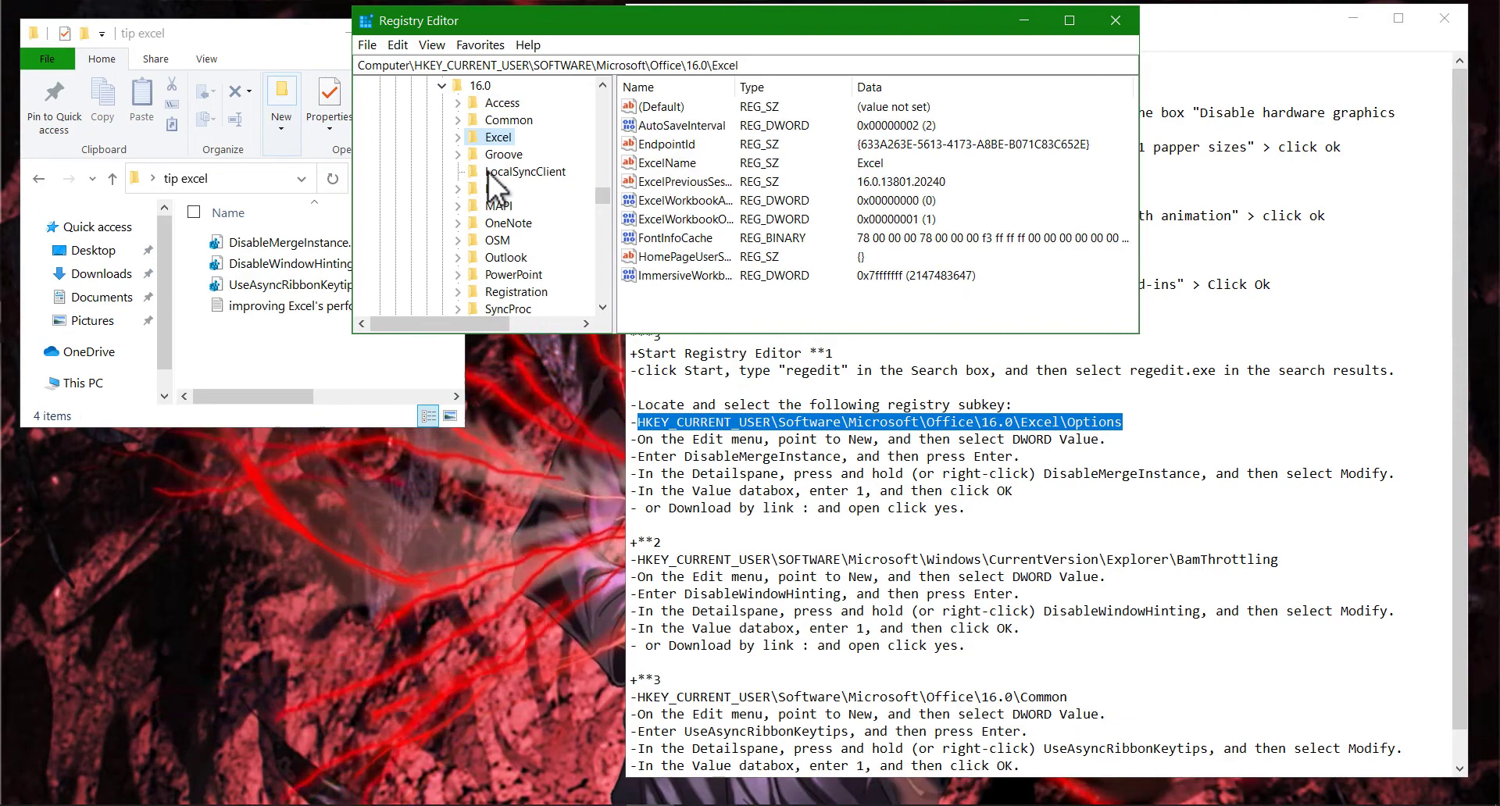
pyautogui.press('Right')
pyautogui.press('Down')
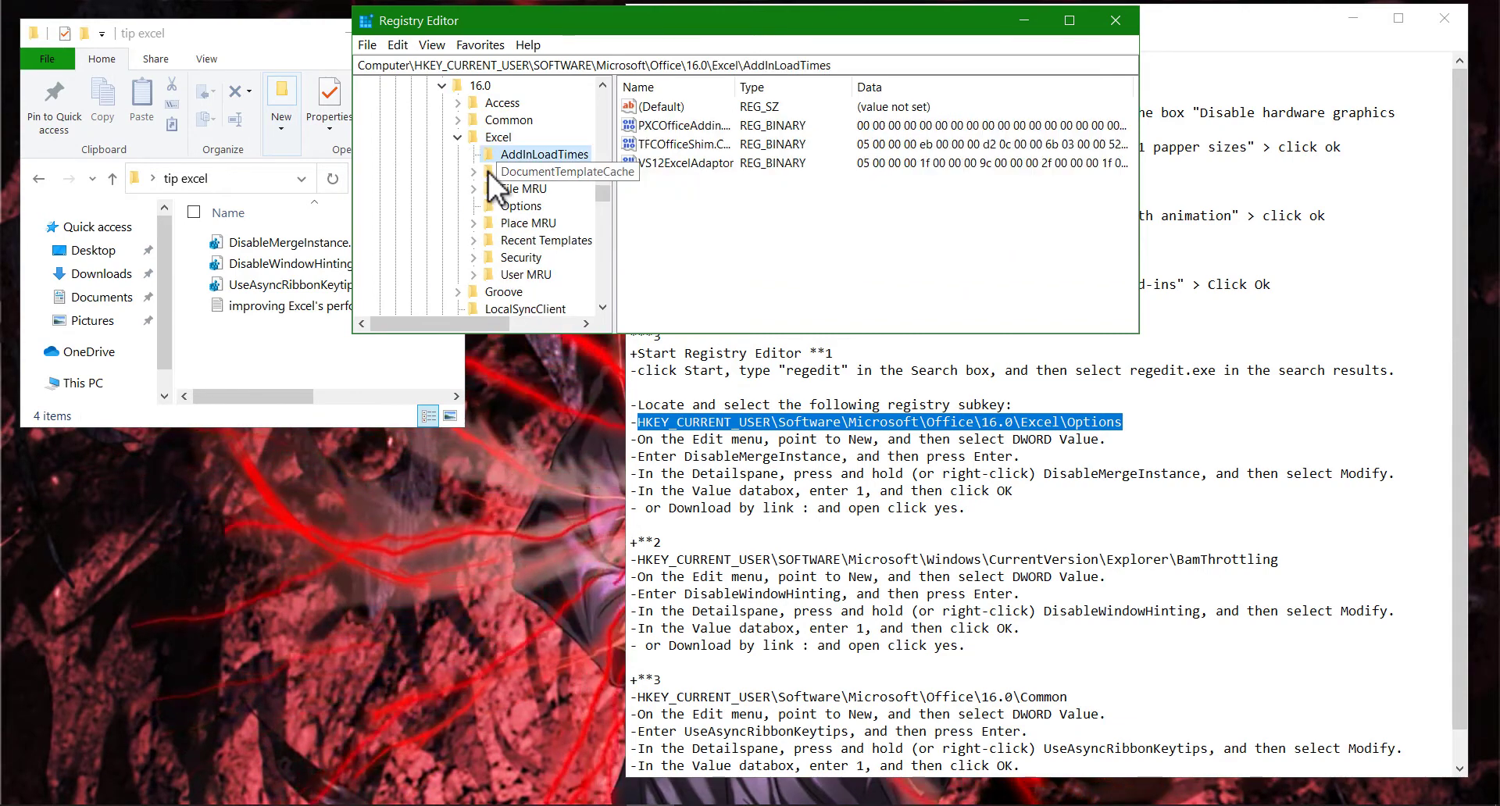
pyautogui.press('Down')
pyautogui.press('Down')
pyautogui.press('Down')
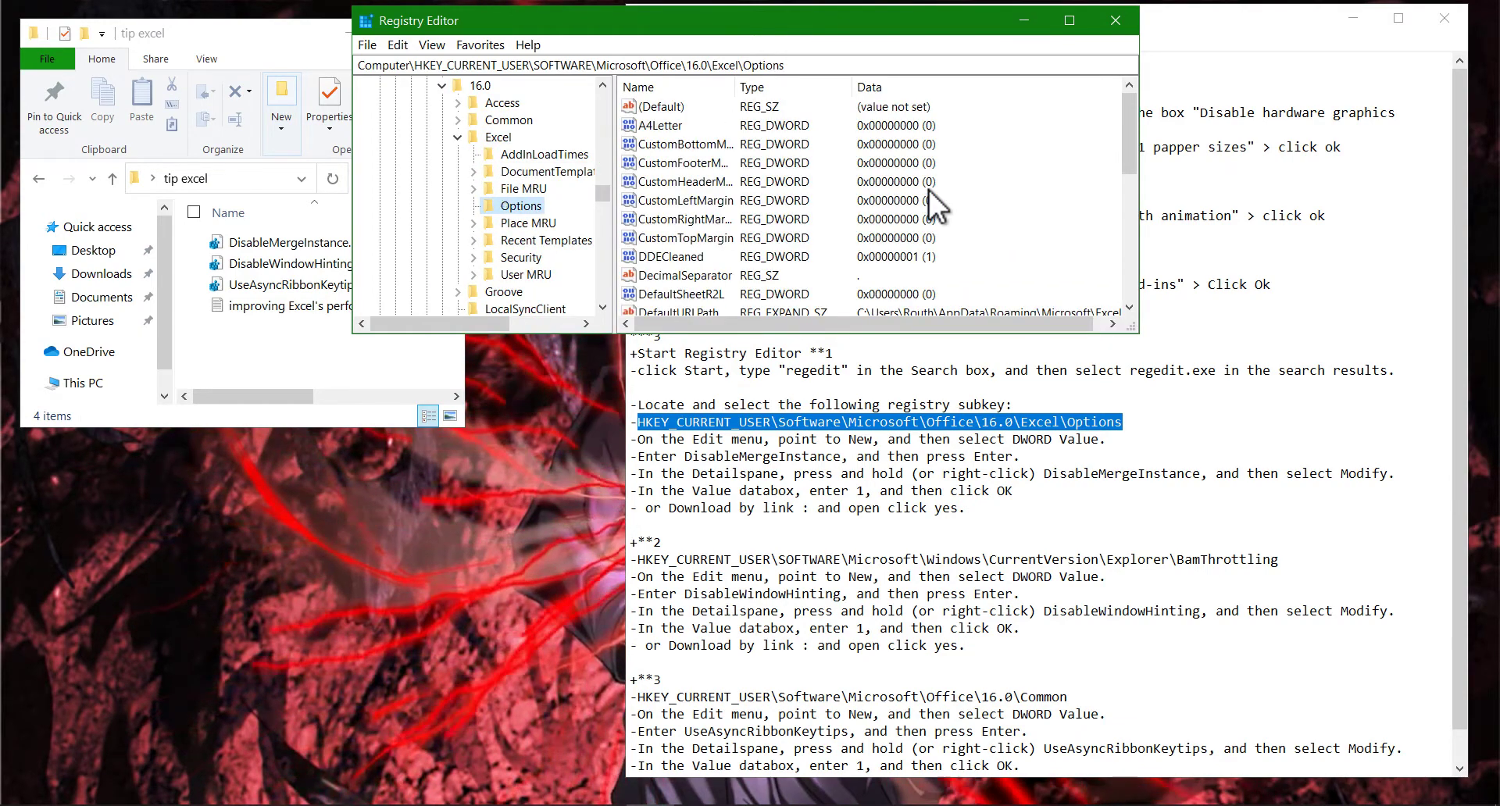
# Step: Create a DWORD (32-bit) value DisableMergeInstance in Excel\Options with data 1
pyautogui.rightClick(1028, 203)
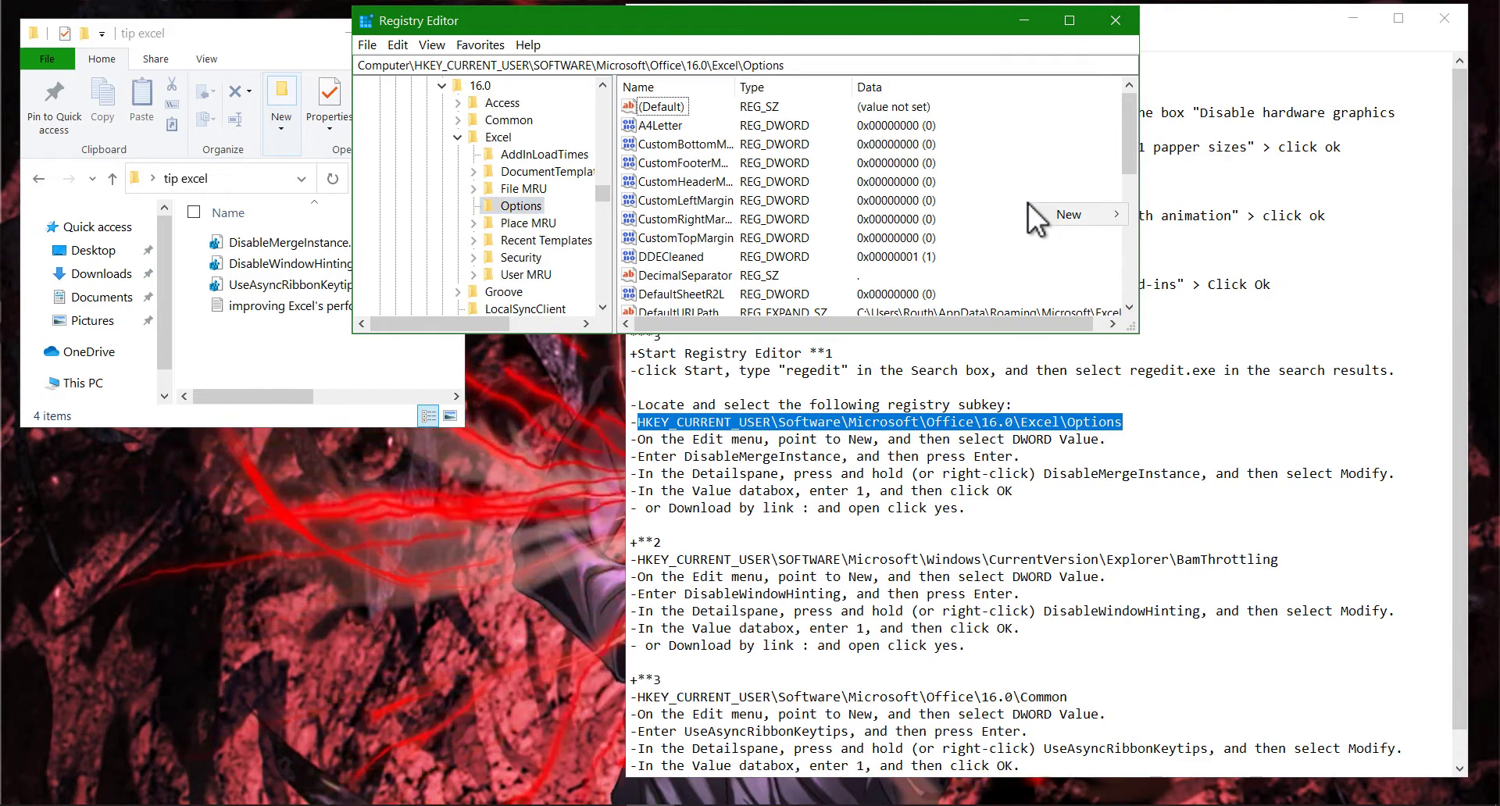
pyautogui.click(1062, 214)
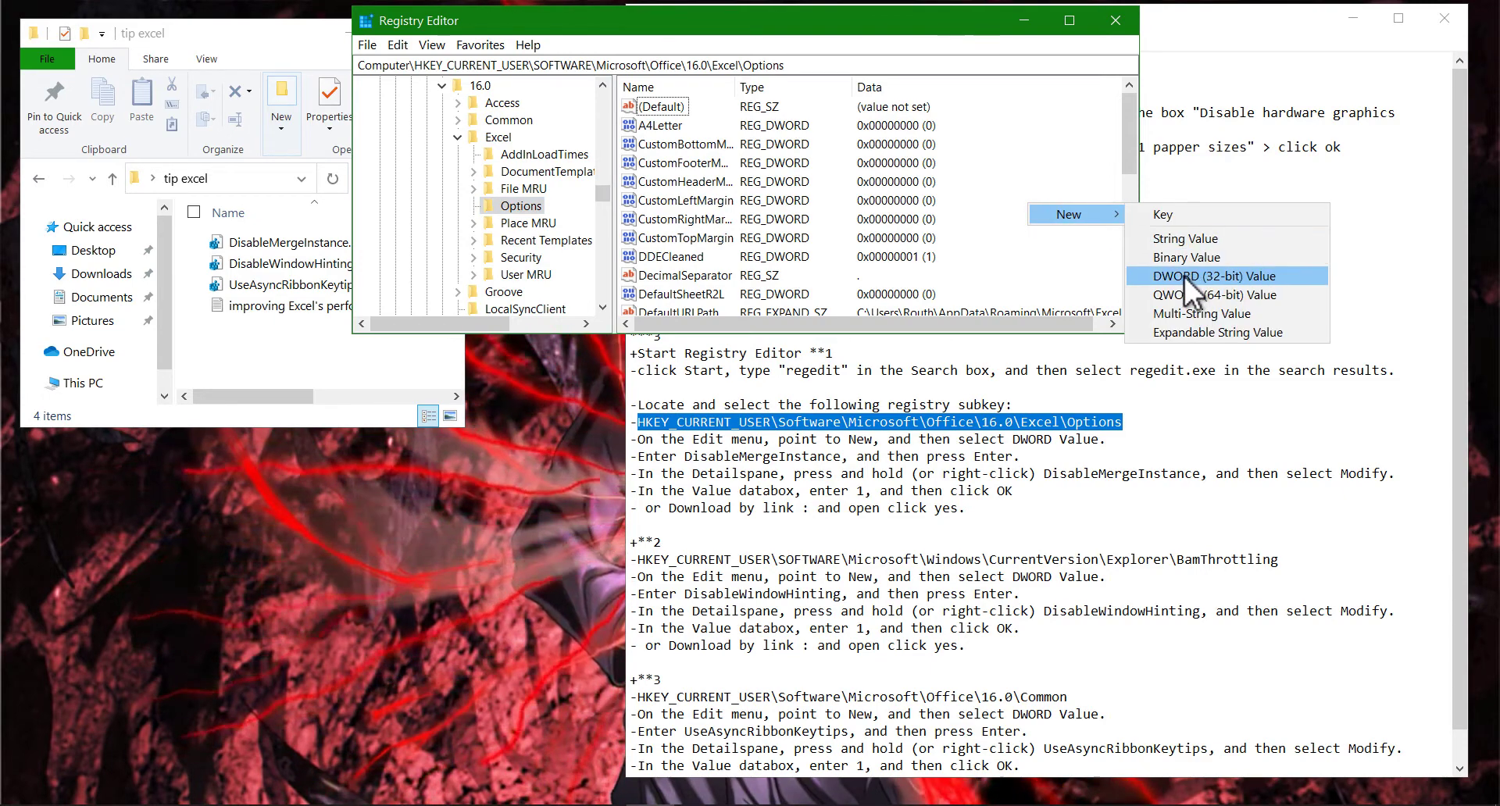
pyautogui.click(1168, 278)
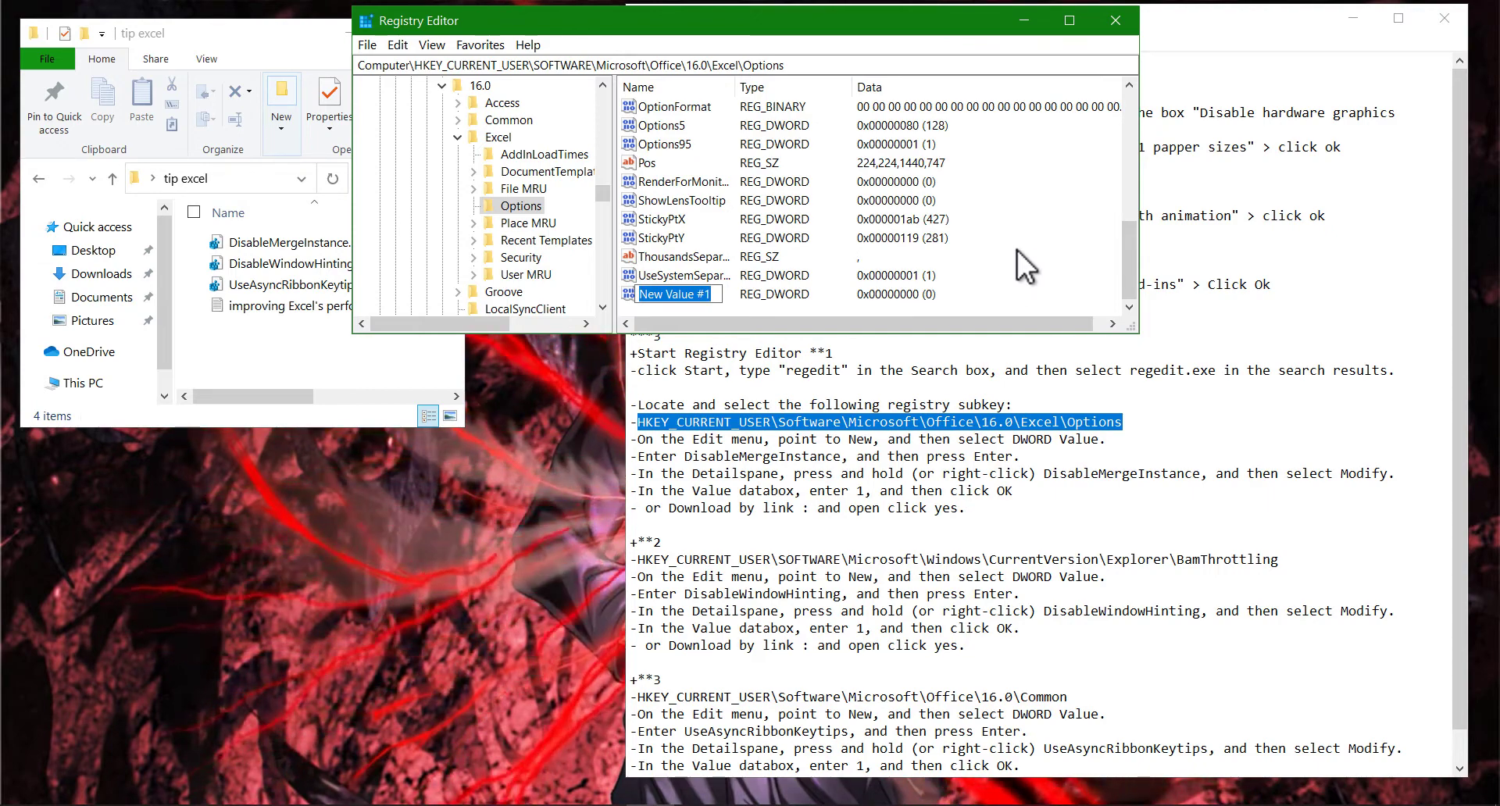
pyautogui.write('Dis')
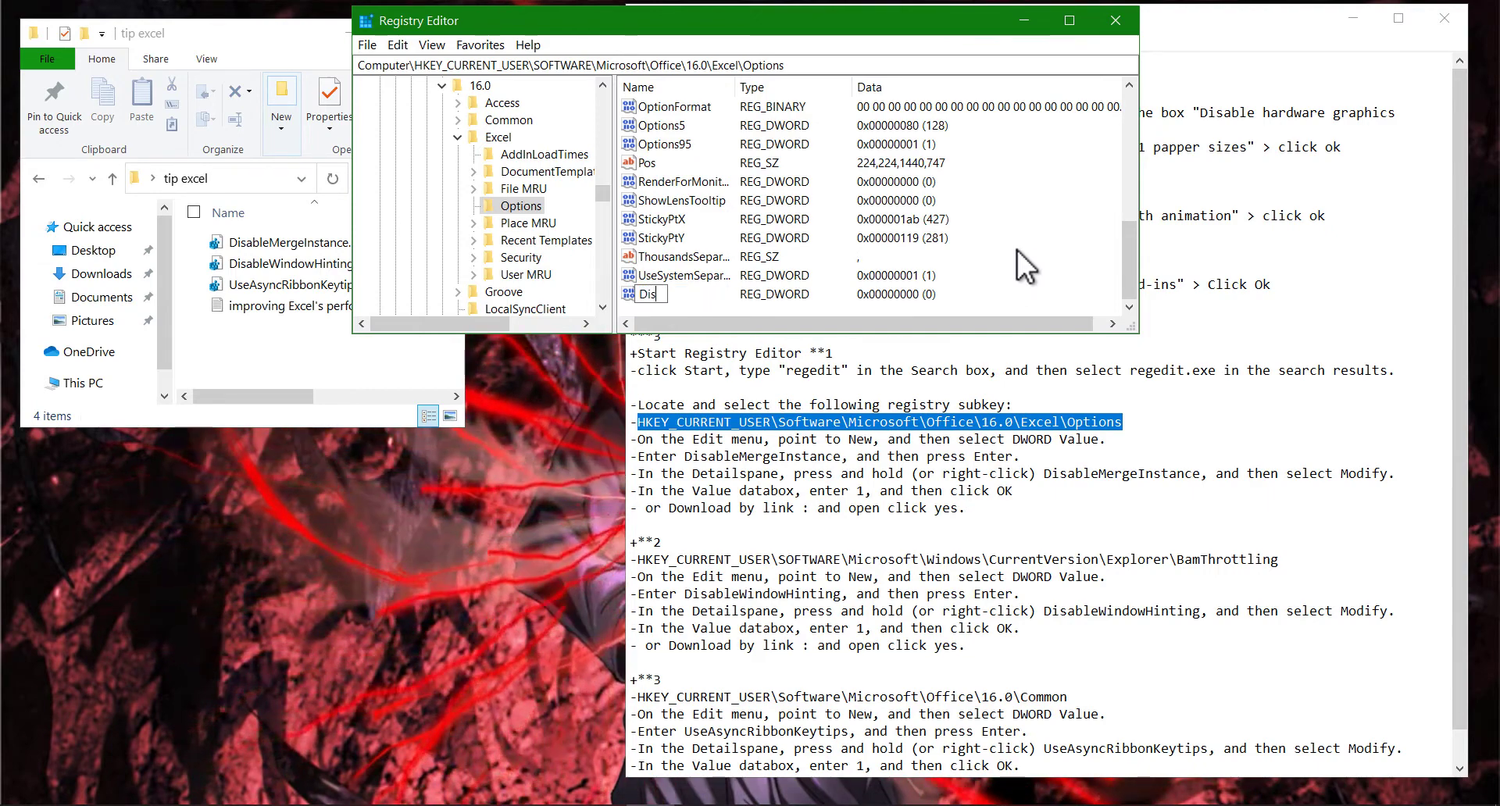
pyautogui.write('ableMer')
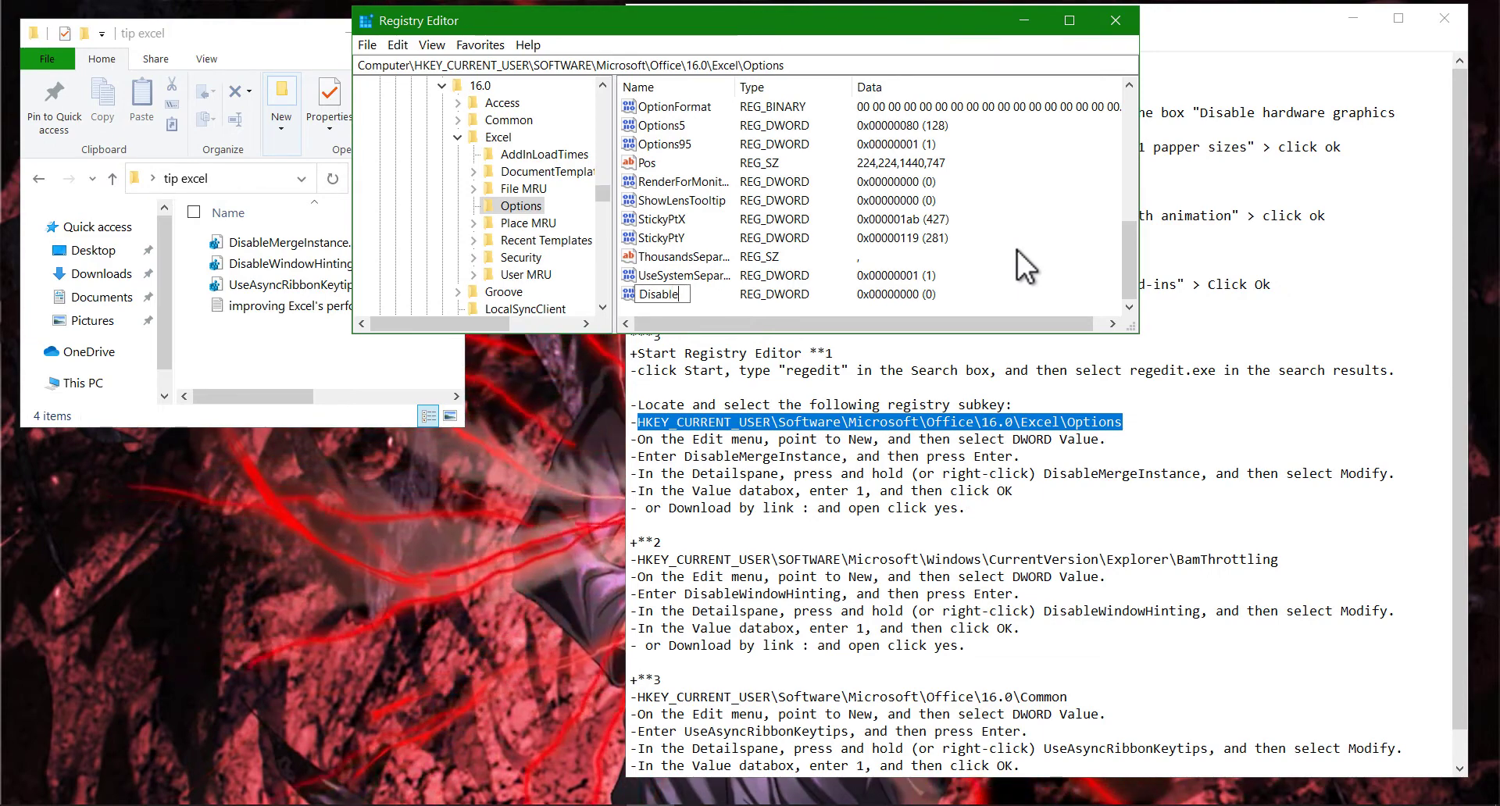
pyautogui.write('g')
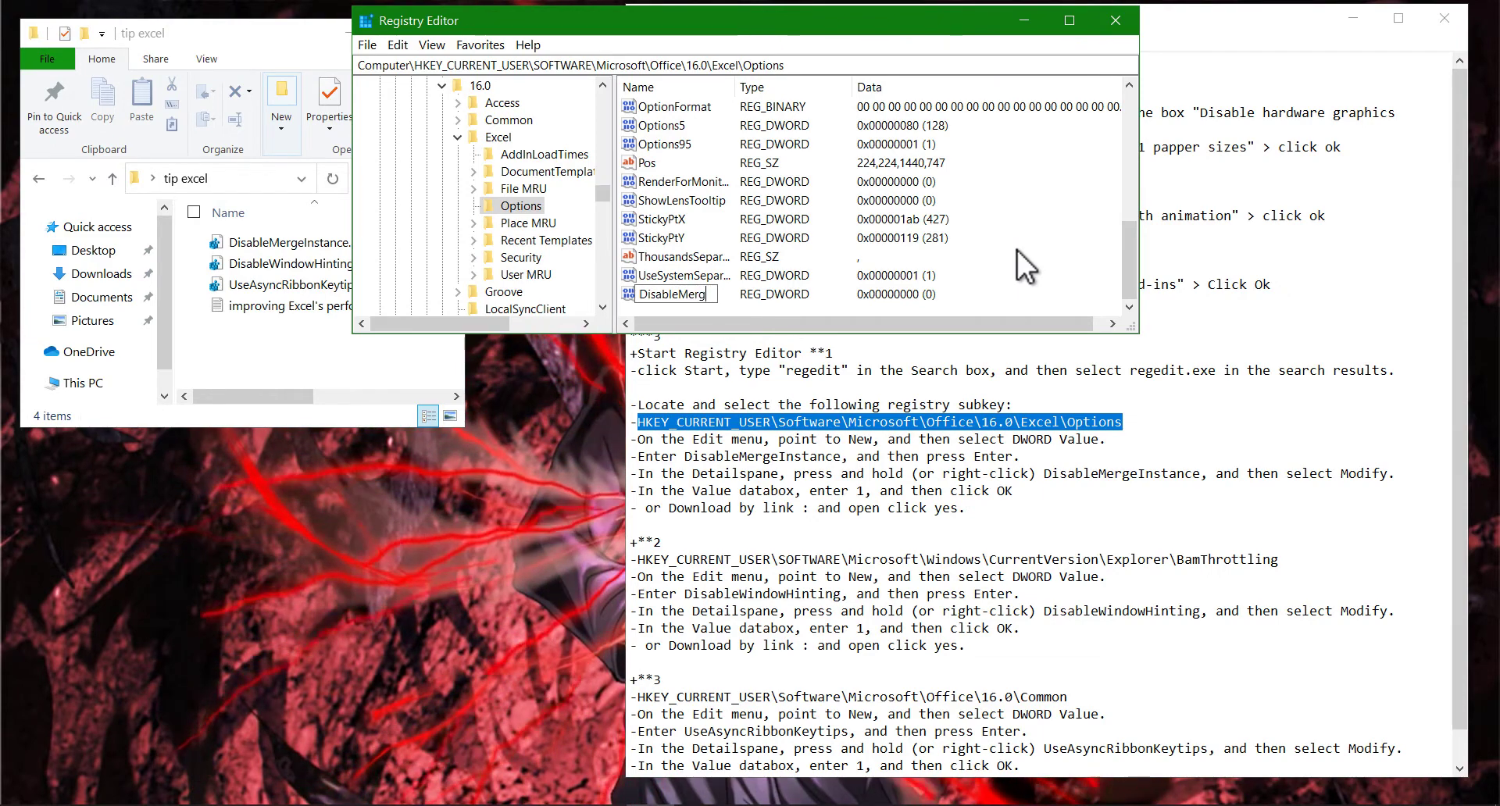
pyautogui.write('eInsta')
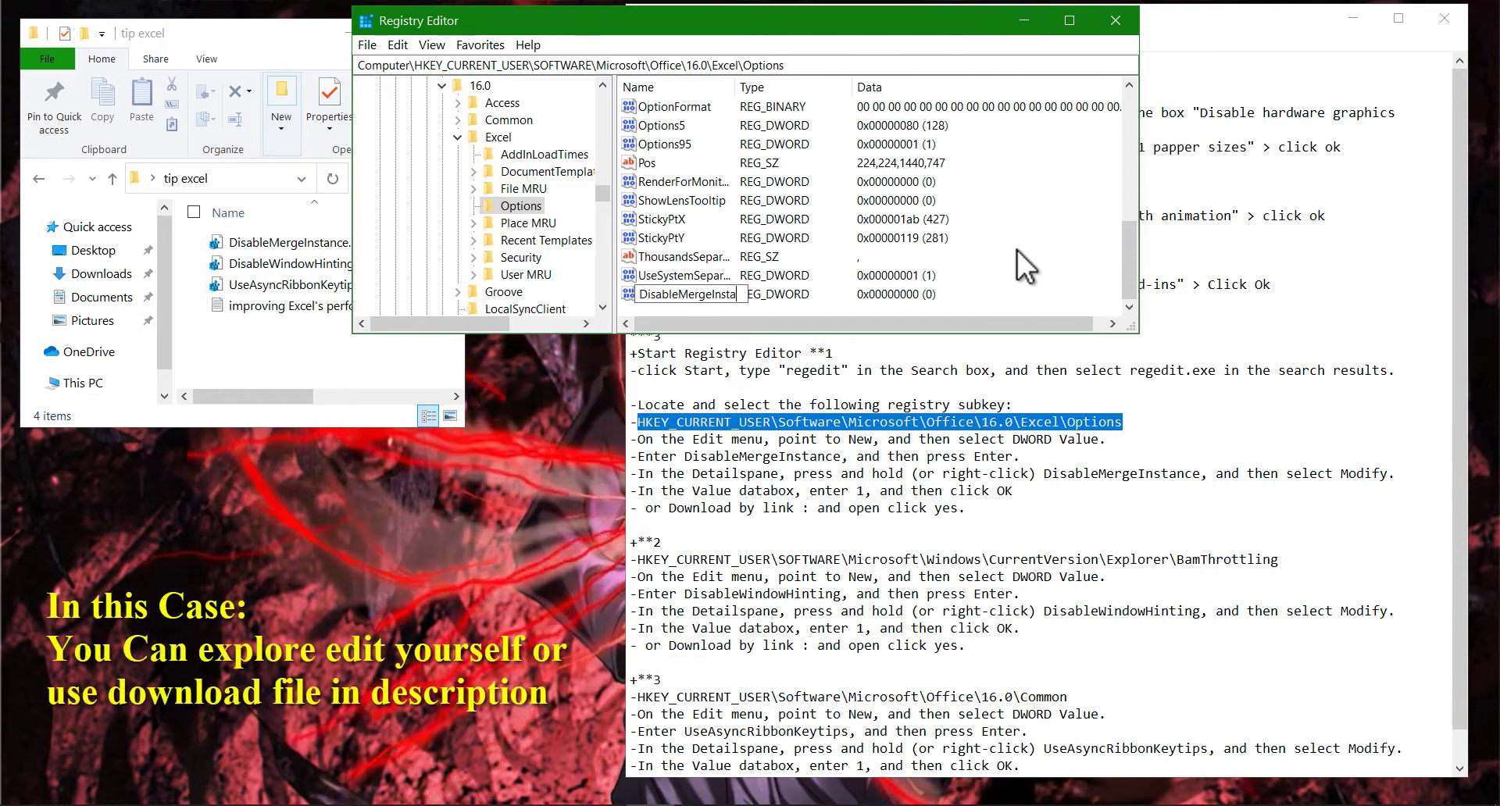
pyautogui.write('nce')
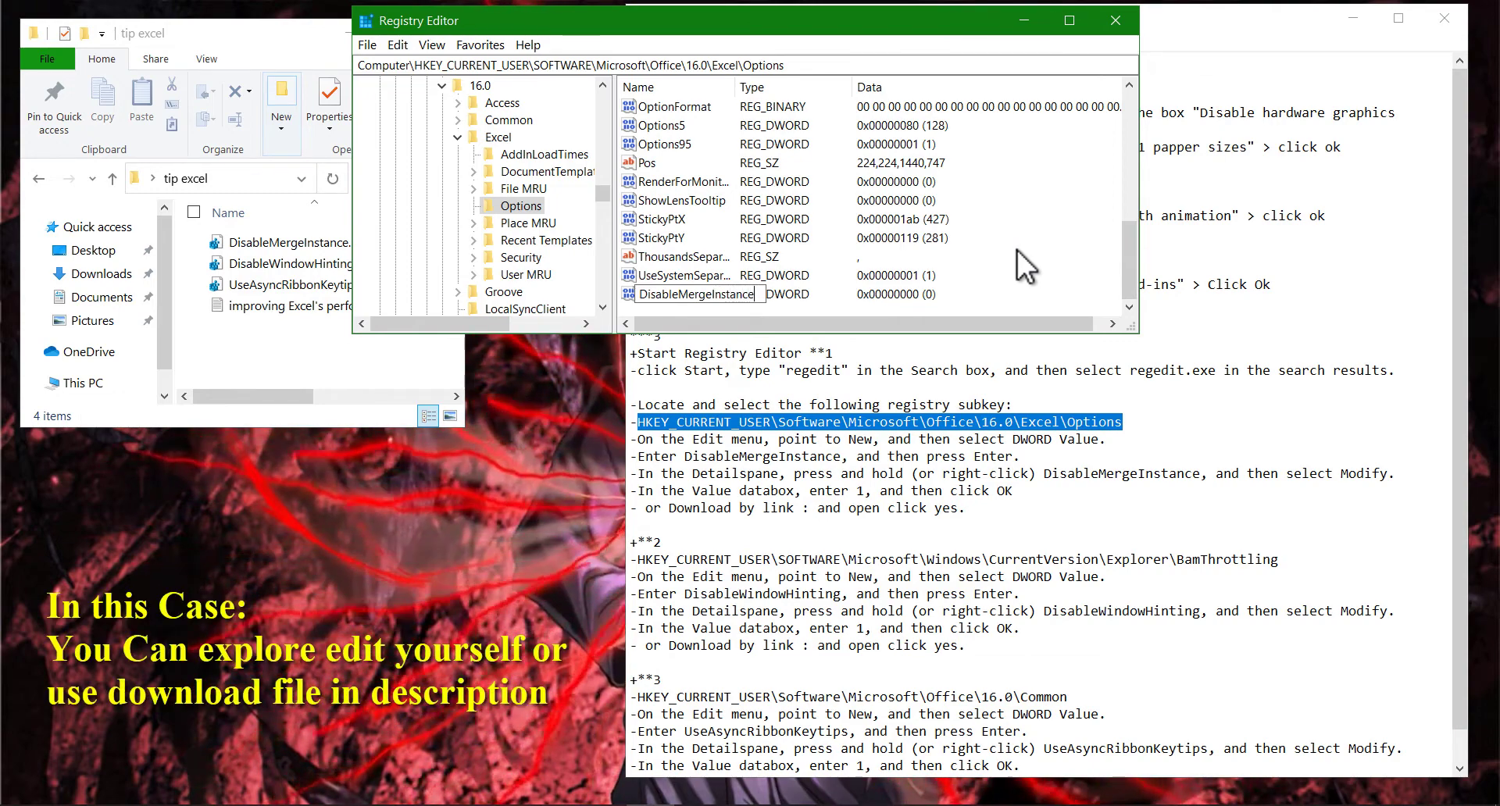
pyautogui.press('Return')
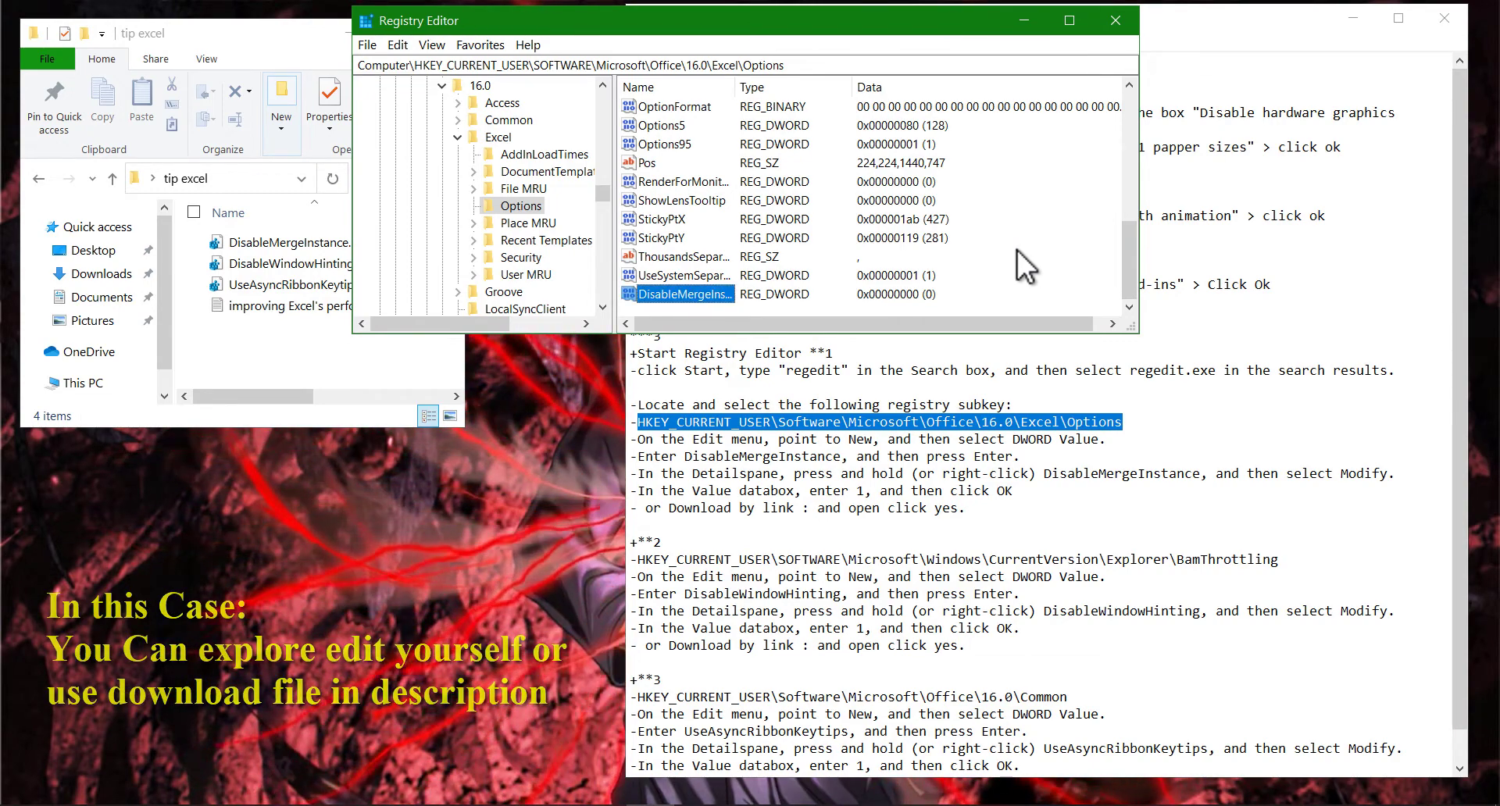
pyautogui.press('Return')
pyautogui.doubleClick(701, 295)
pyautogui.write('1')
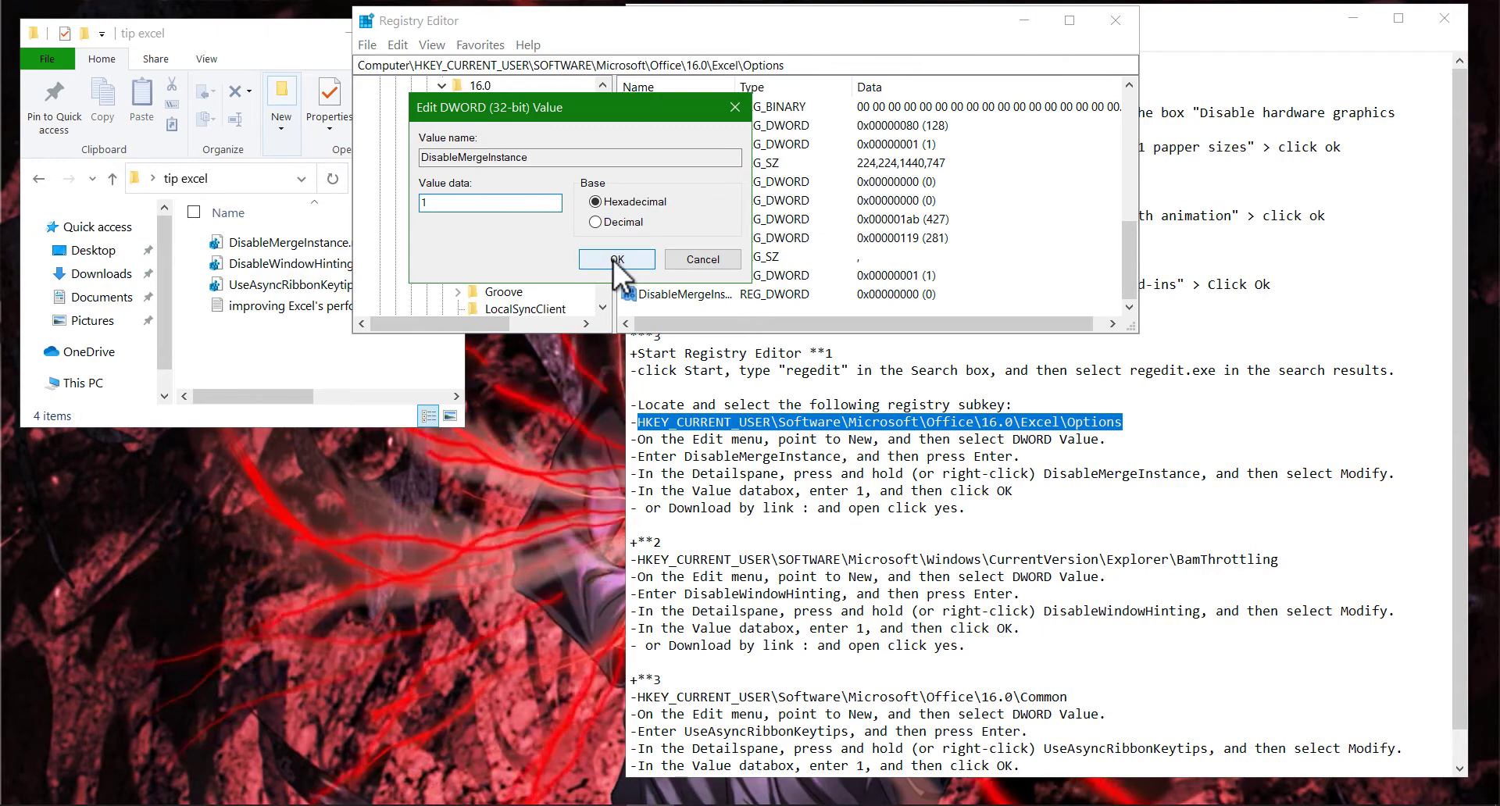
pyautogui.click(617, 260)
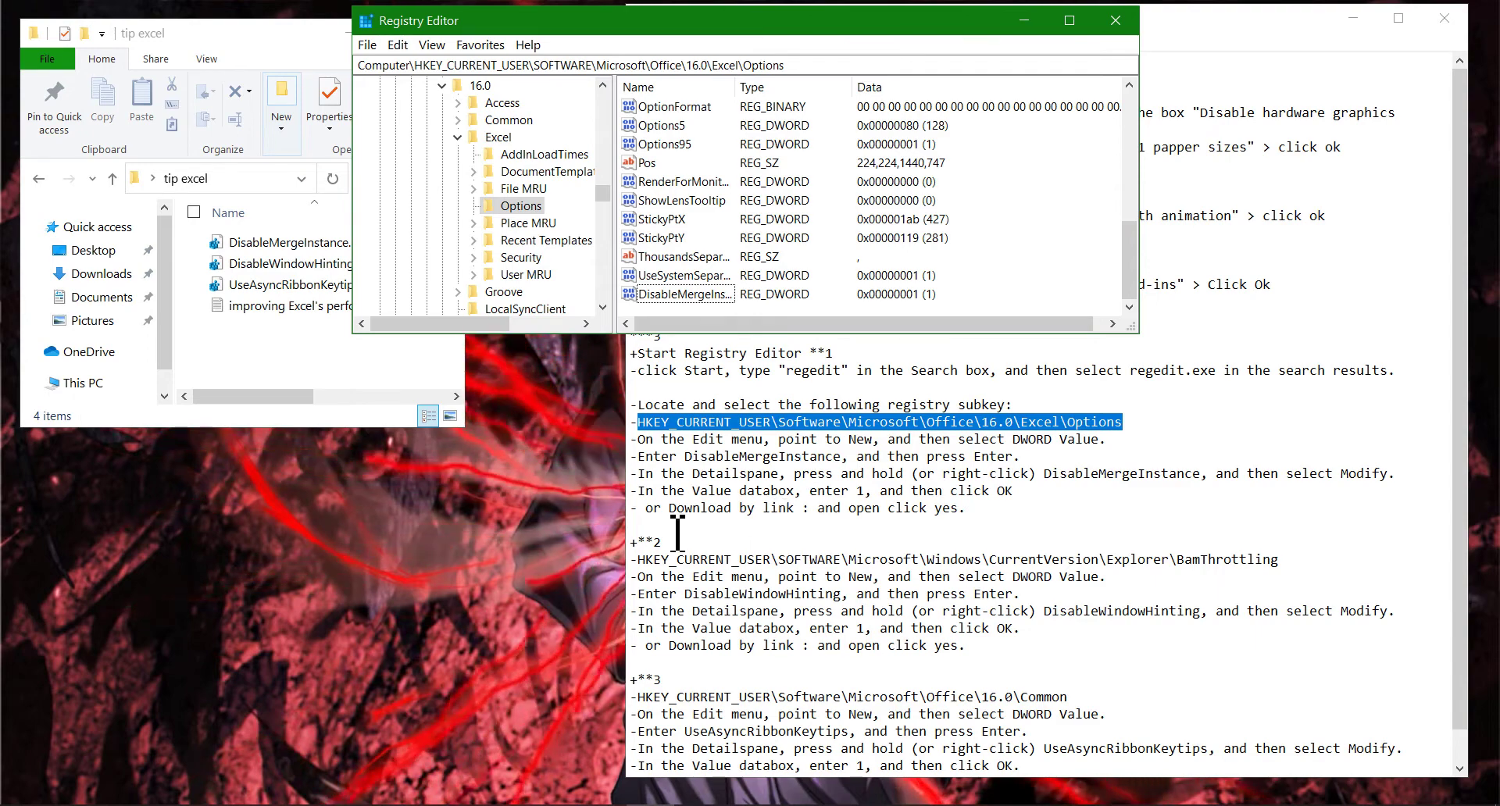
# Step: Read the notes' *2 and *3 sections covering the second and third registry tweaks
pyautogui.moveTo(653, 540); pyautogui.dragTo(809, 731)
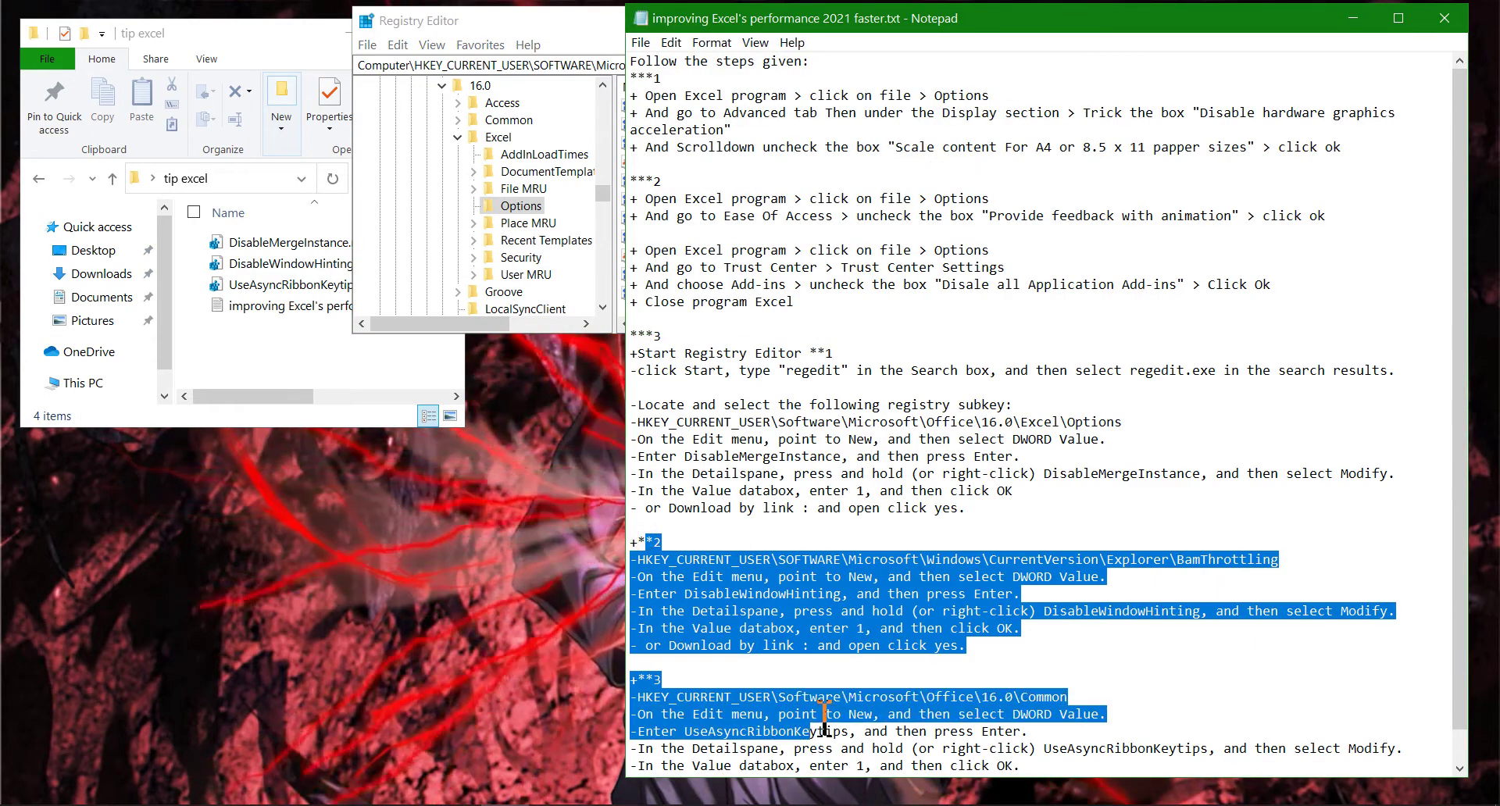
pyautogui.click(869, 619)
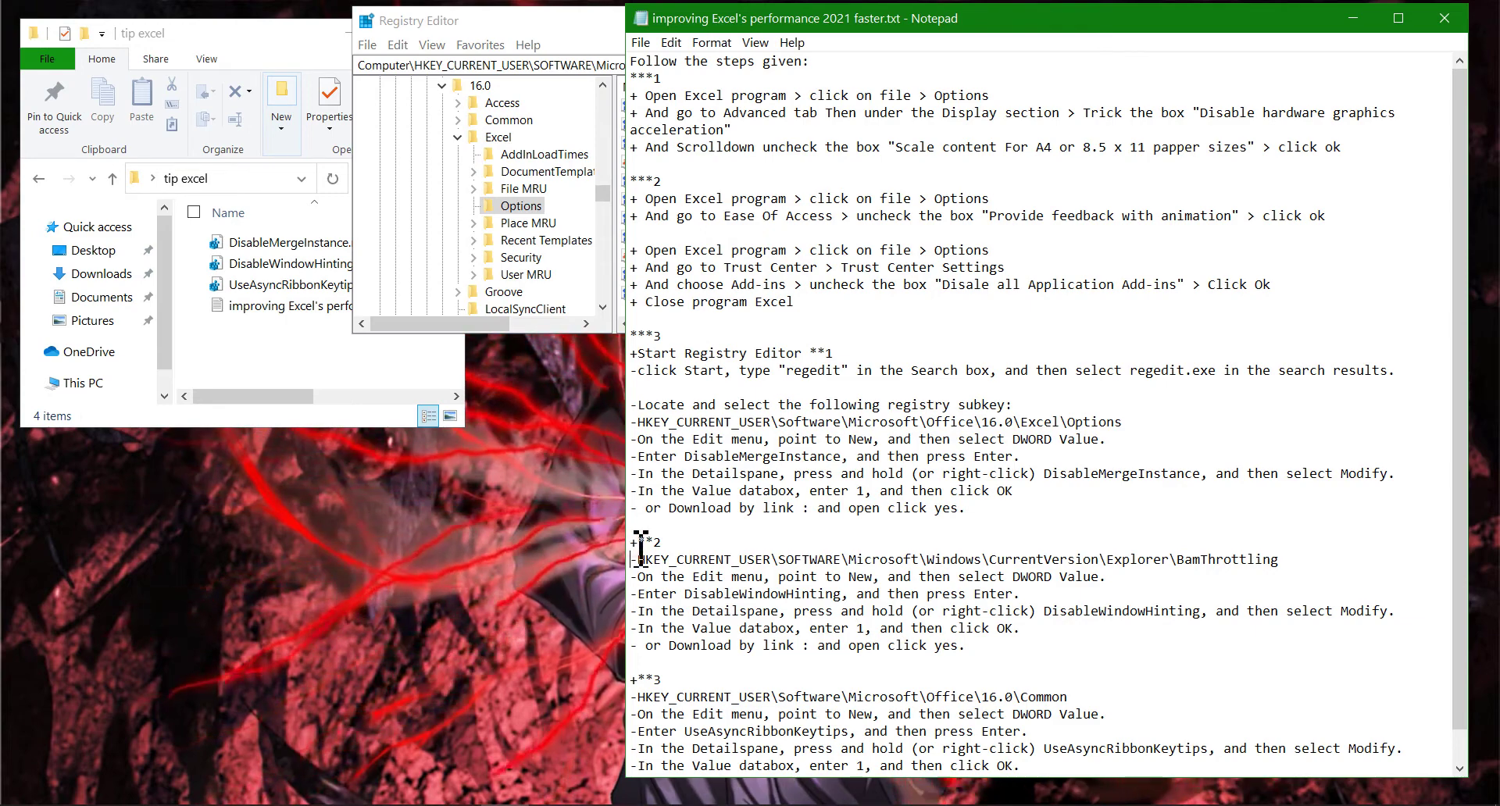
pyautogui.hotkey('ctrl', 'End')
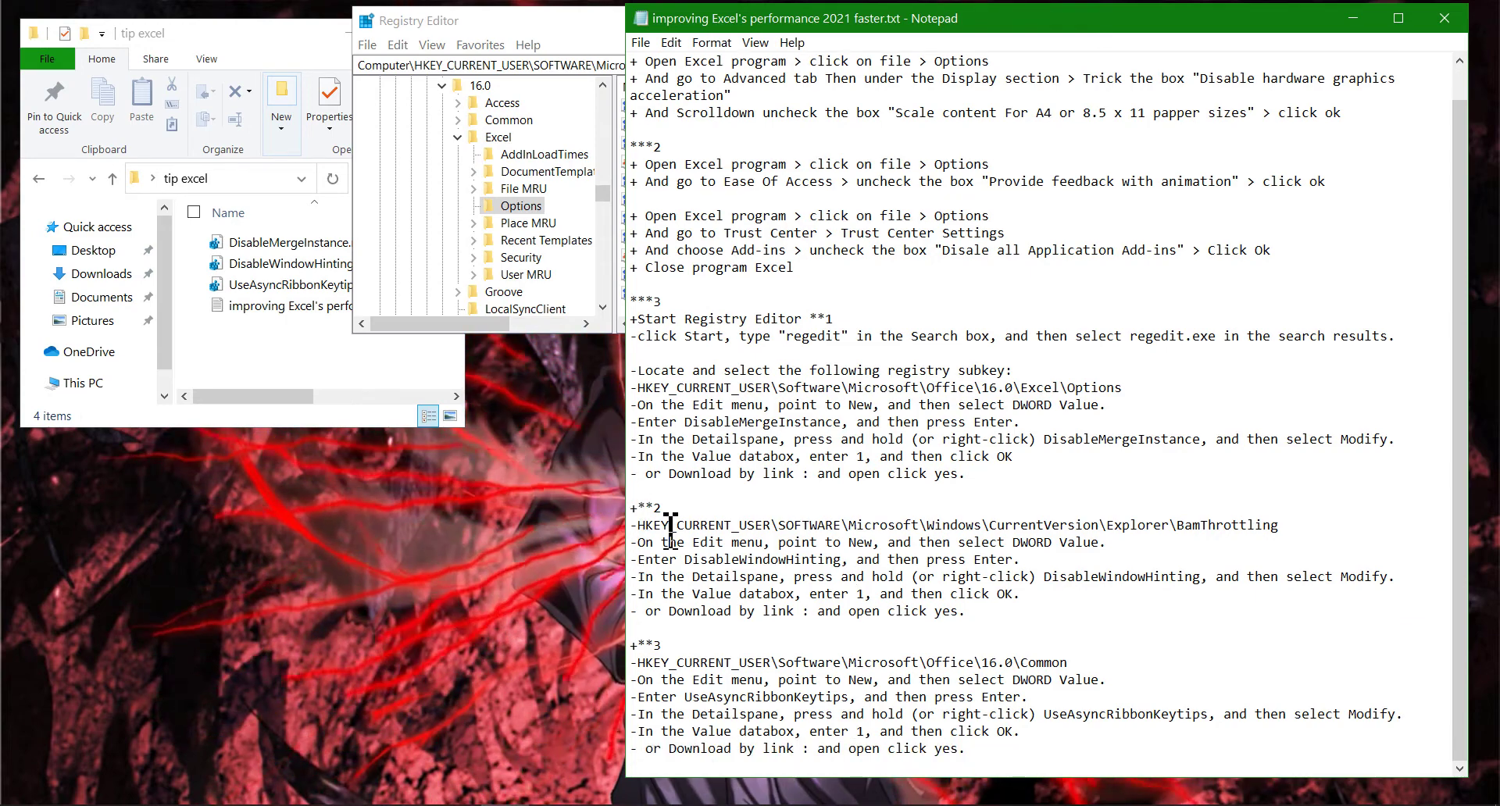
pyautogui.moveTo(633, 508); pyautogui.dragTo(968, 750)
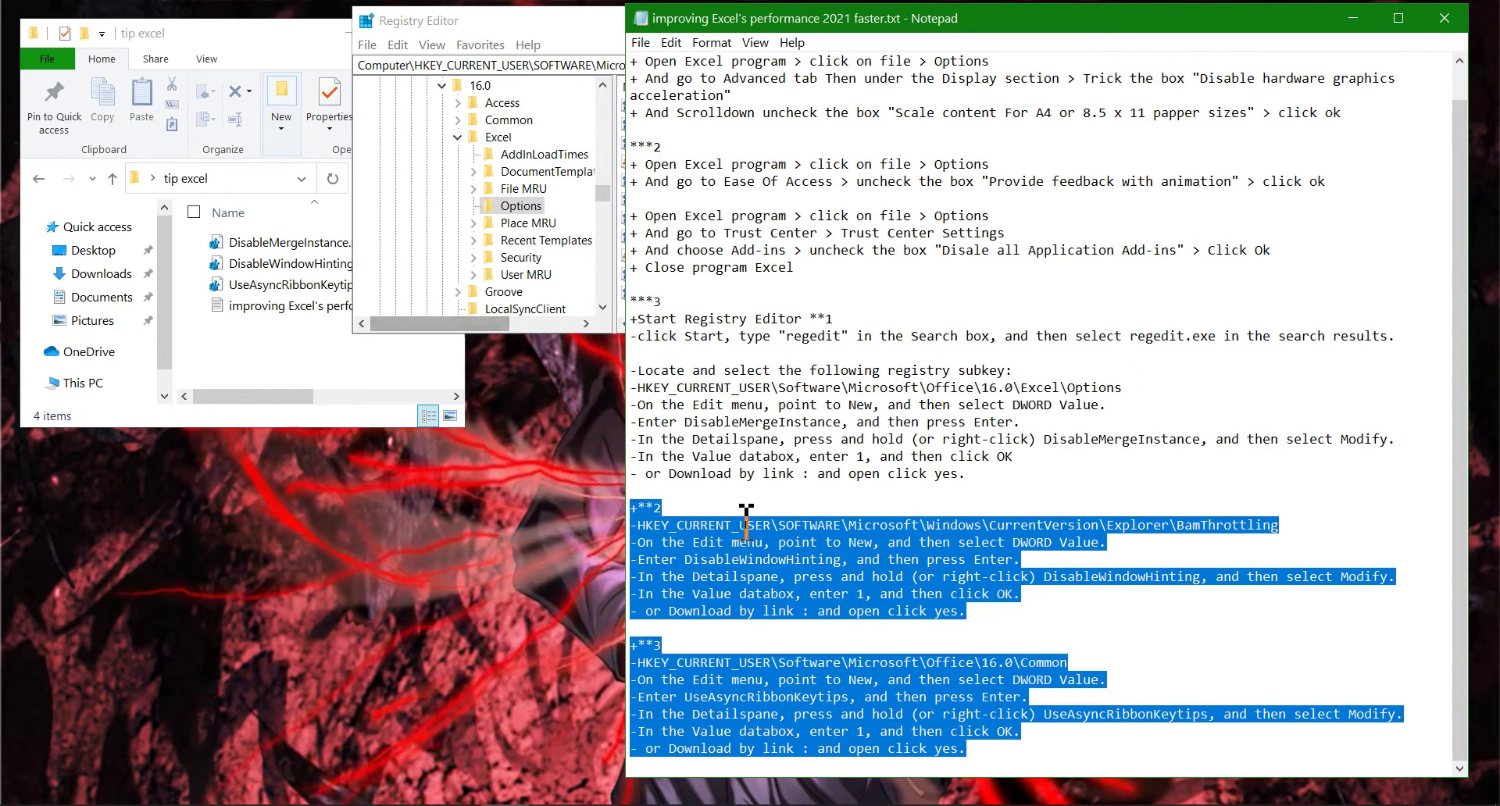
pyautogui.click(758, 595)
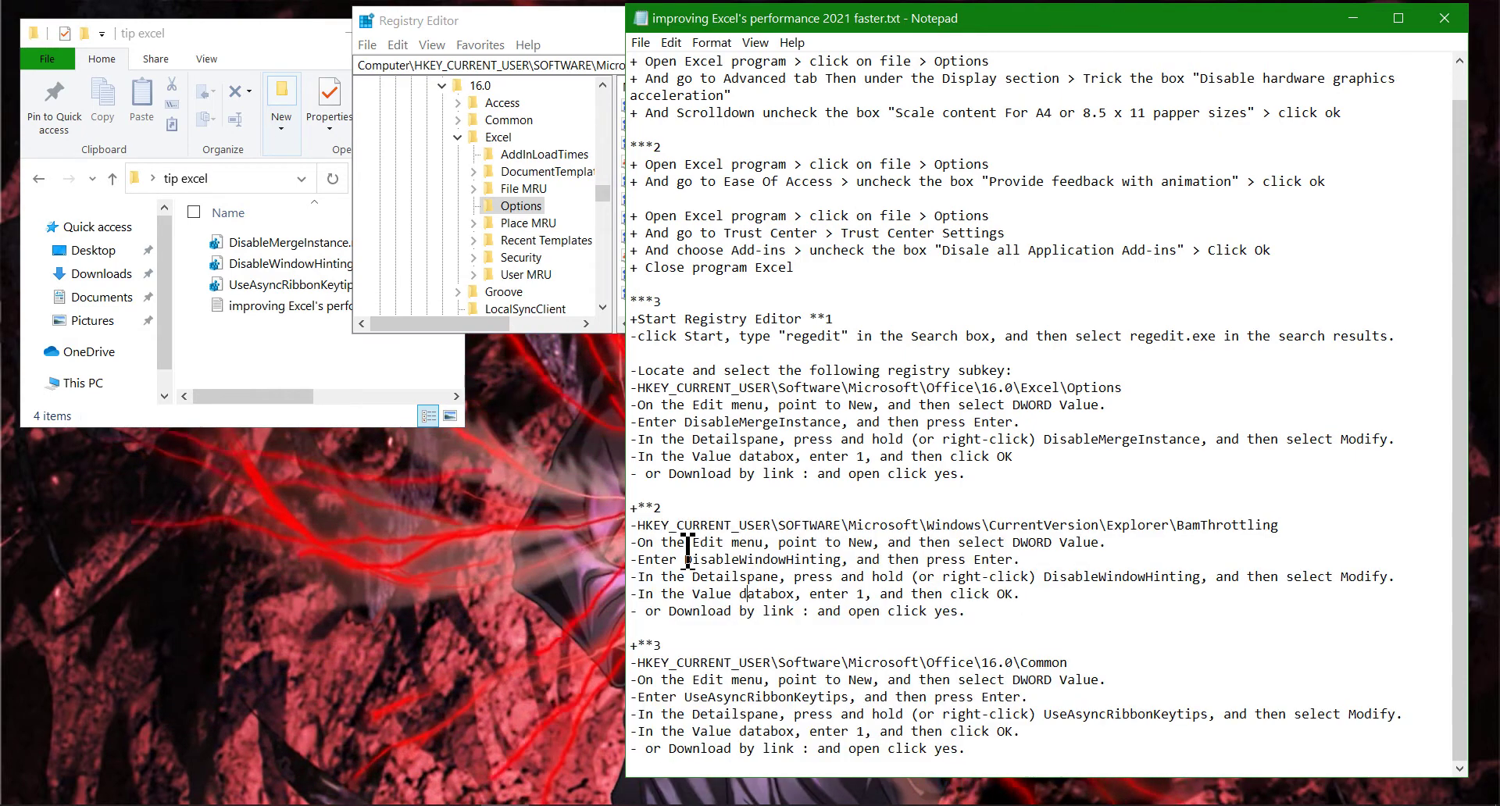
# Step: Merge DisableWindowHinting.reg into the registry and dismiss the success message
pyautogui.click(273, 257)
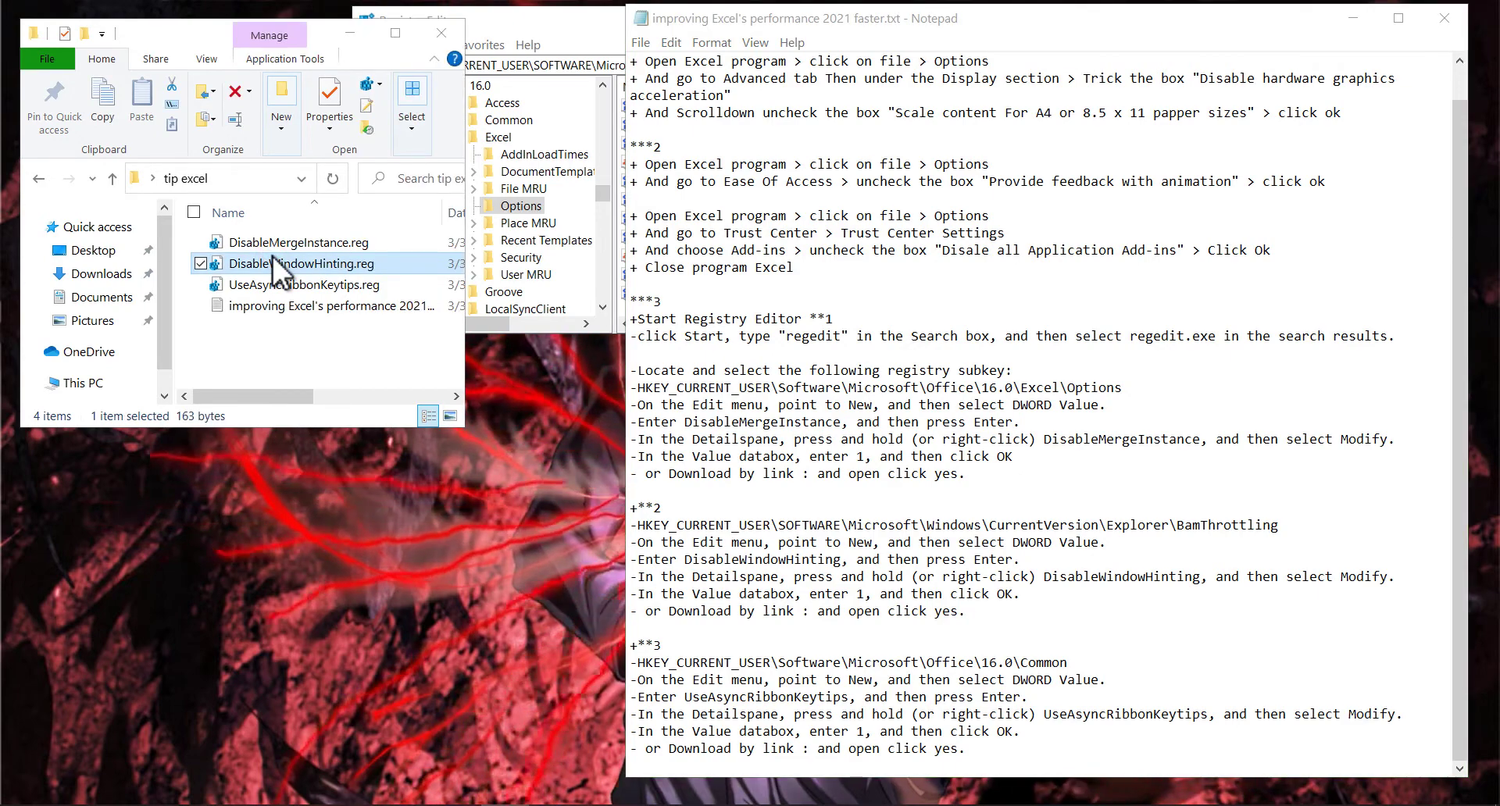
pyautogui.rightClick(274, 256)
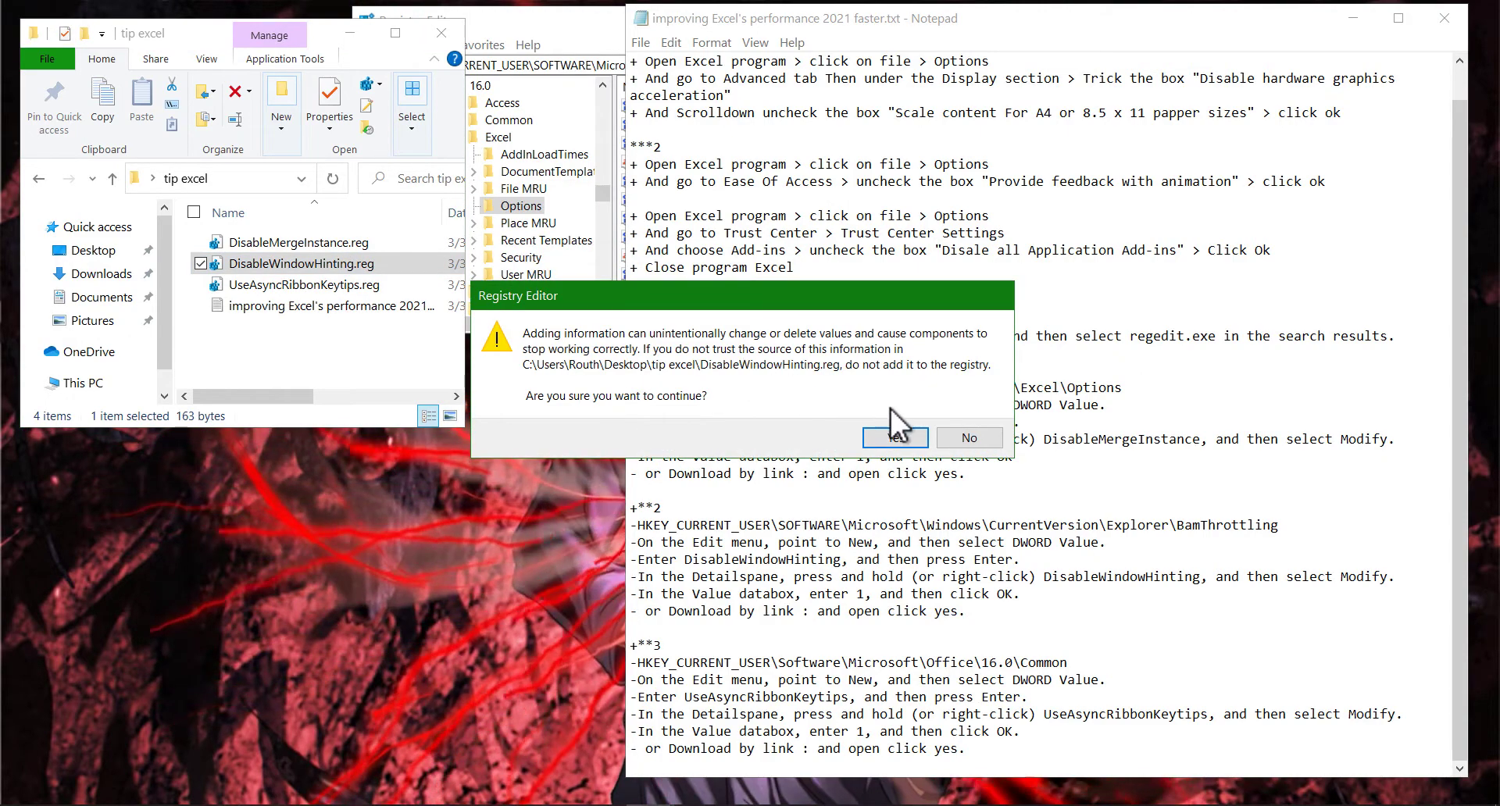
pyautogui.click(885, 437)
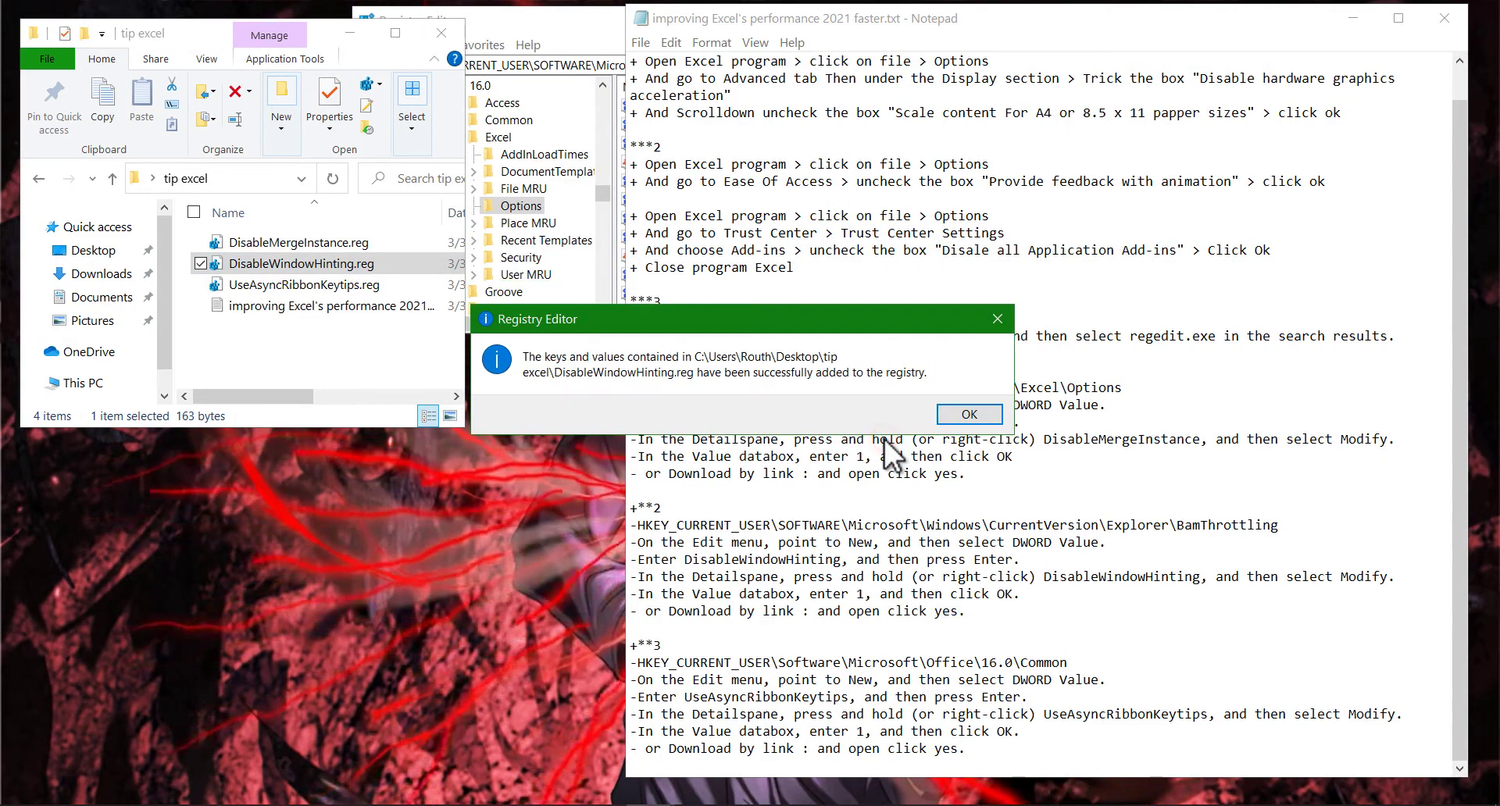
pyautogui.click(965, 415)
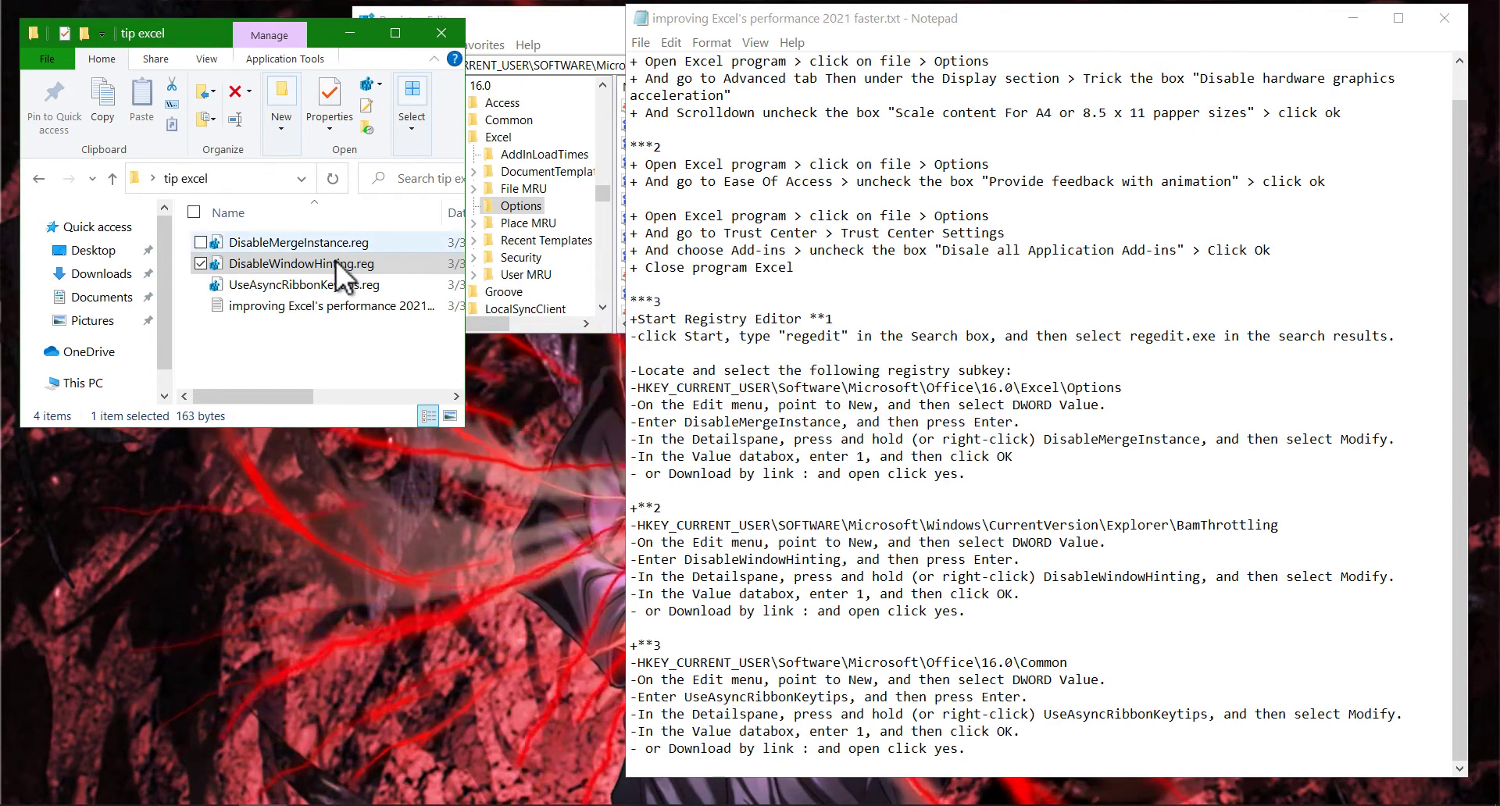
# Step: Merge UseAsyncRibbonKeytips.reg into the registry and dismiss the success message
pyautogui.click(265, 283)
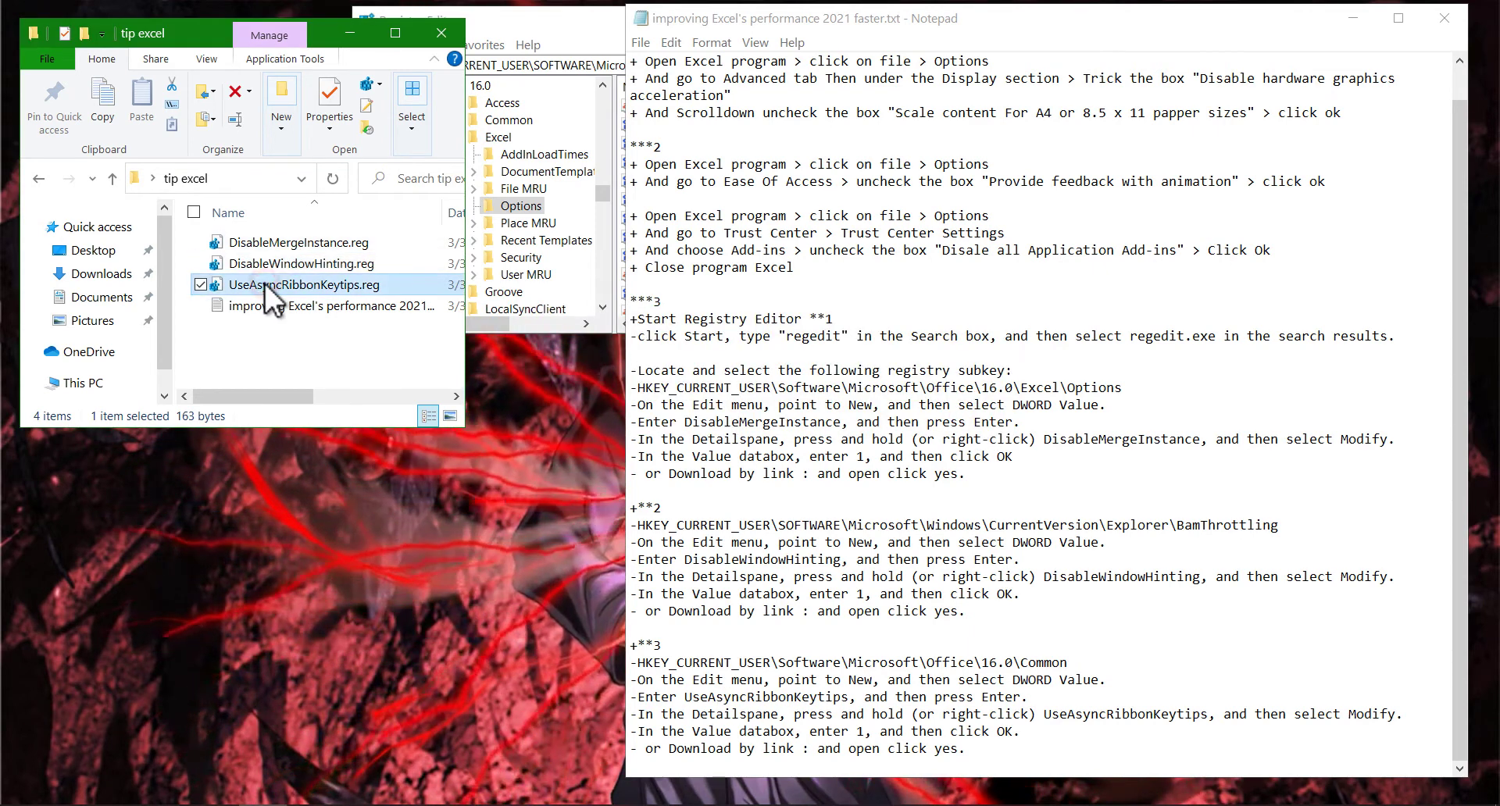
pyautogui.rightClick(264, 284)
pyautogui.click(367, 197)
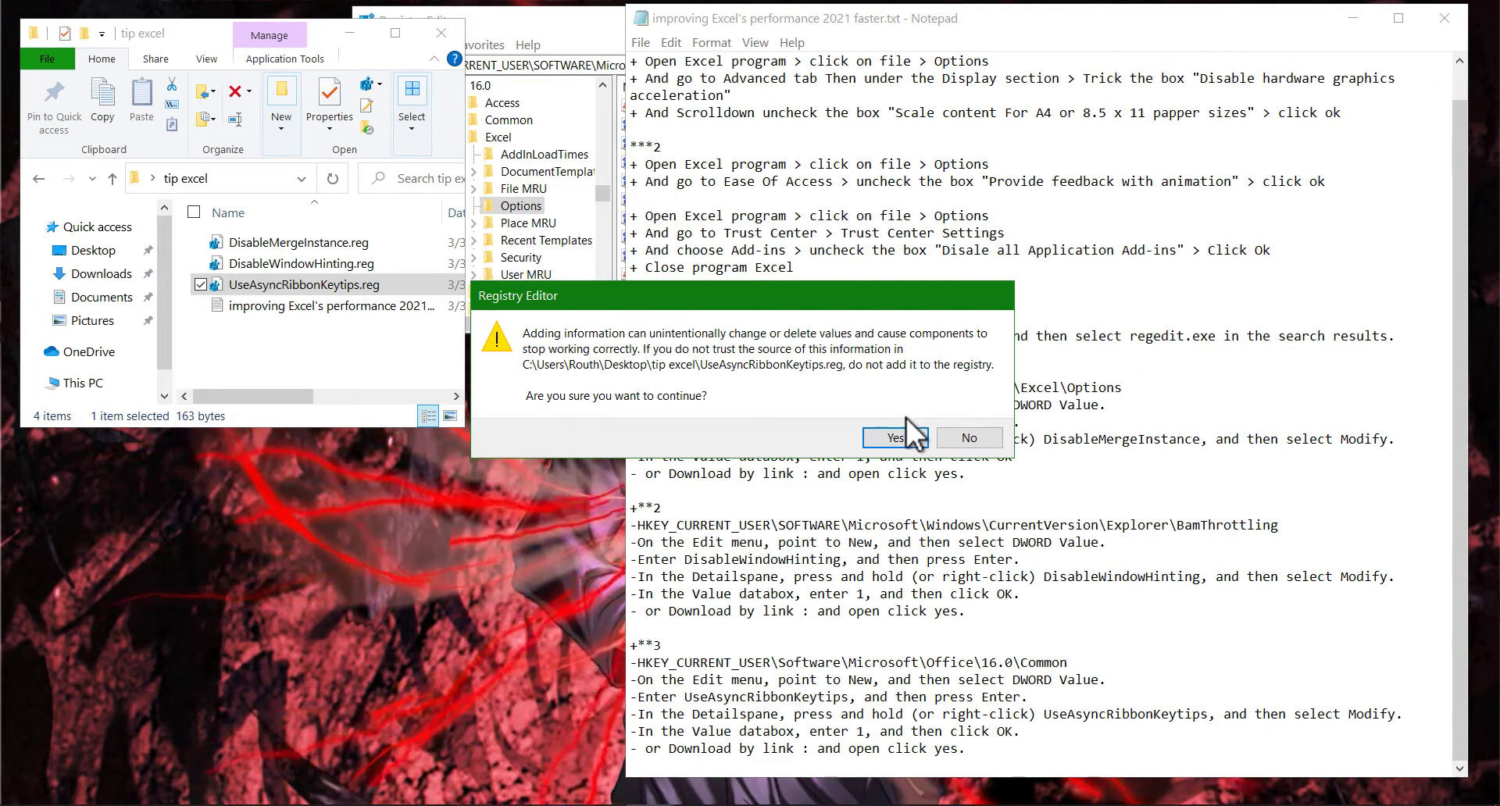
pyautogui.click(908, 438)
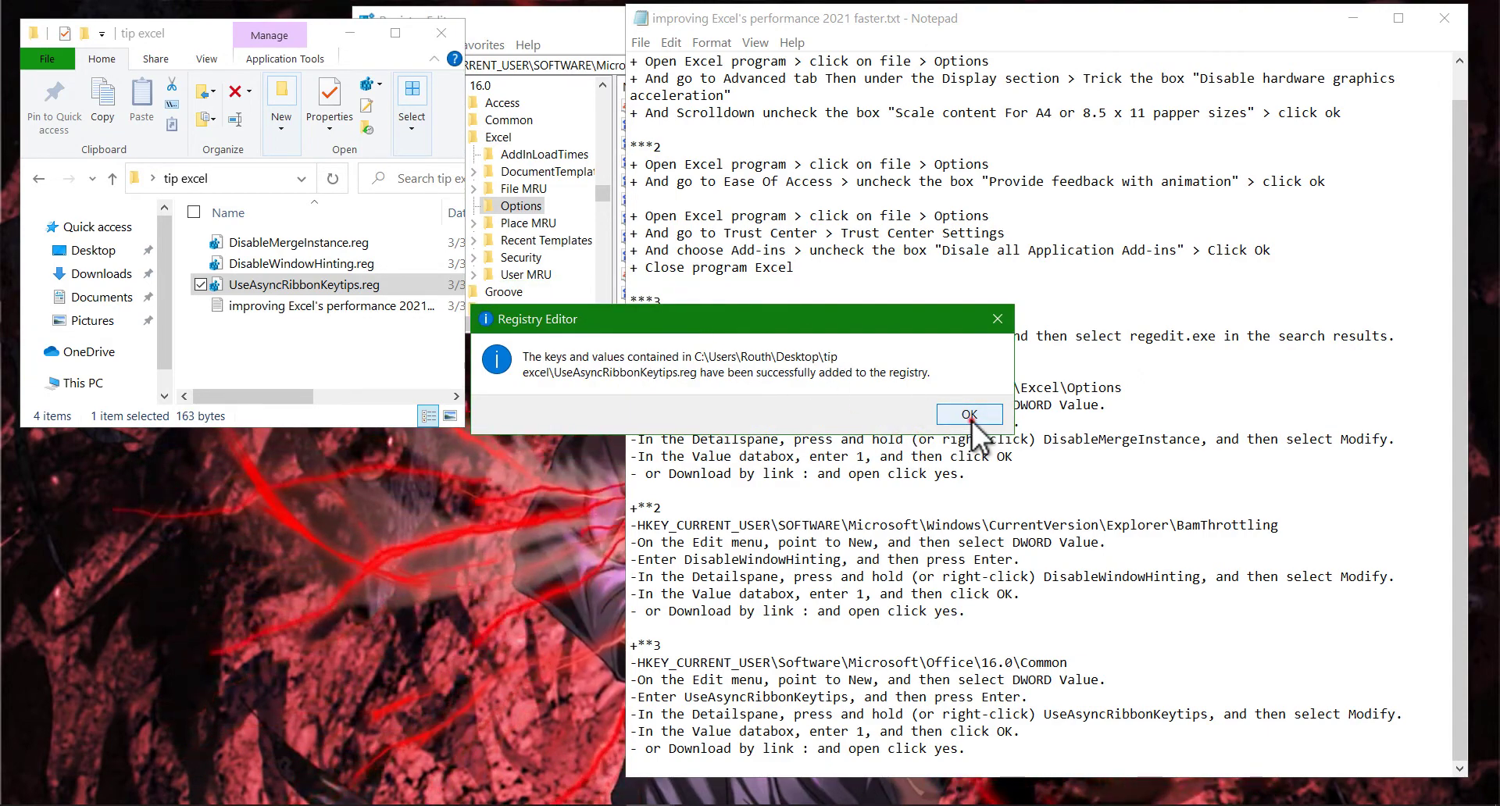
pyautogui.click(971, 414)
pyautogui.click(906, 569)
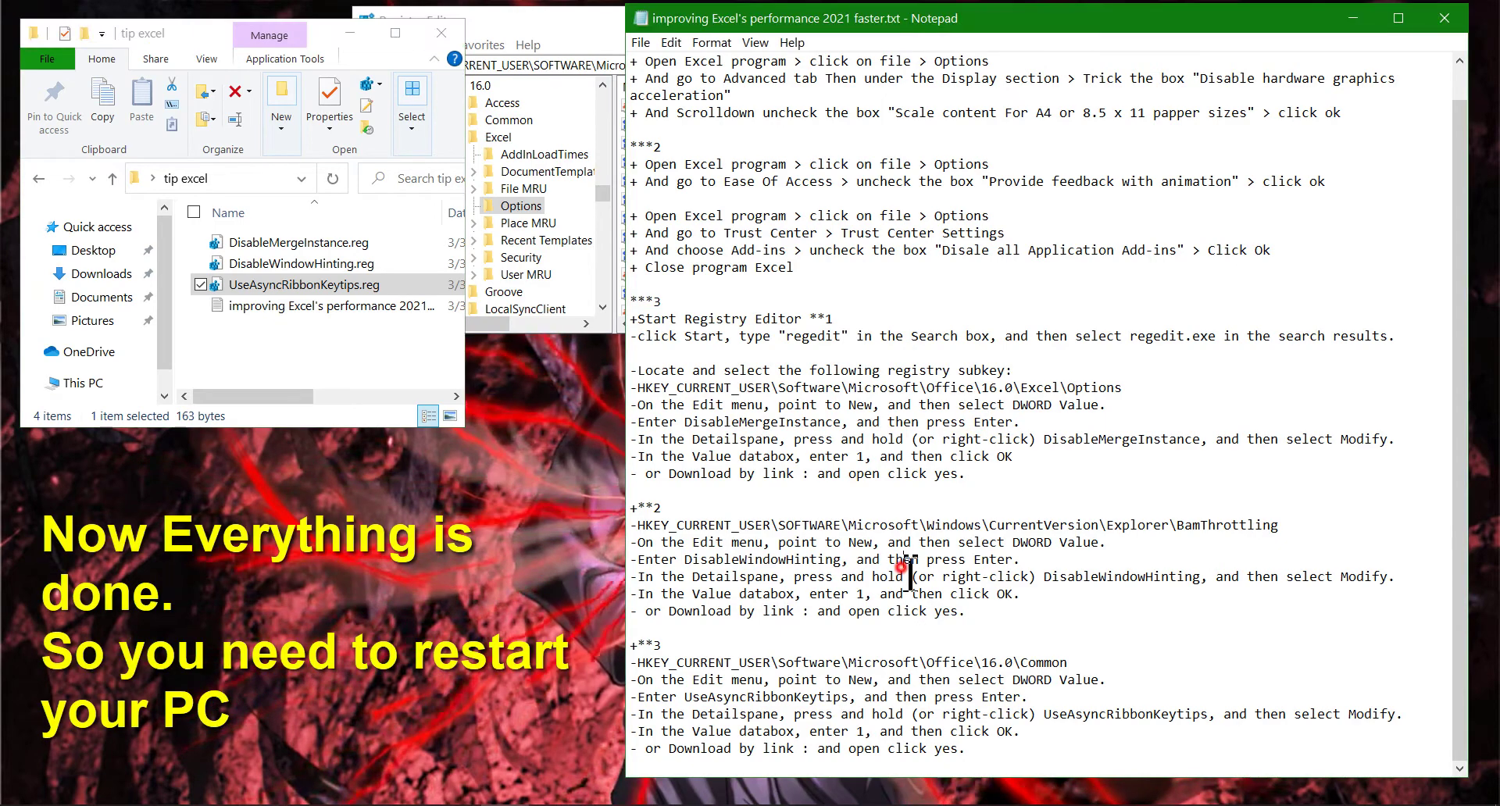